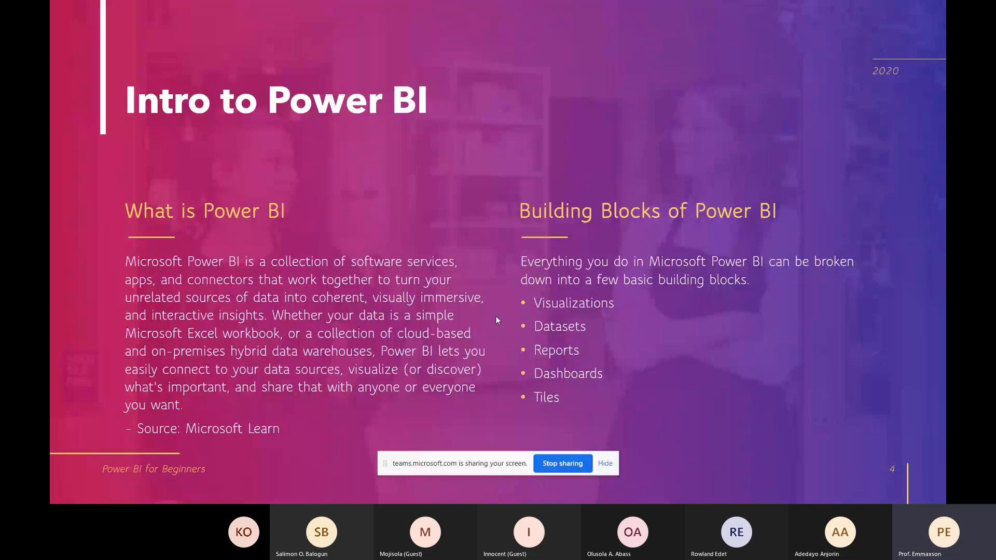
On the slide showing the Net Sales report, switch to the pen and circle the Category Breakdown chart and the net sales column chart in red.
key("alt+Tab")
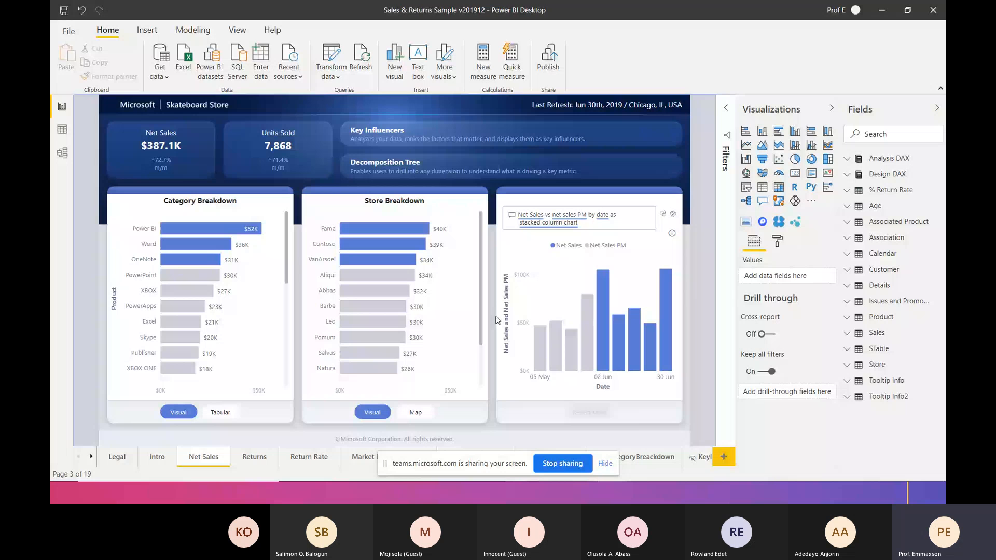
right_click(452, 183)
mouse_move(519, 325)
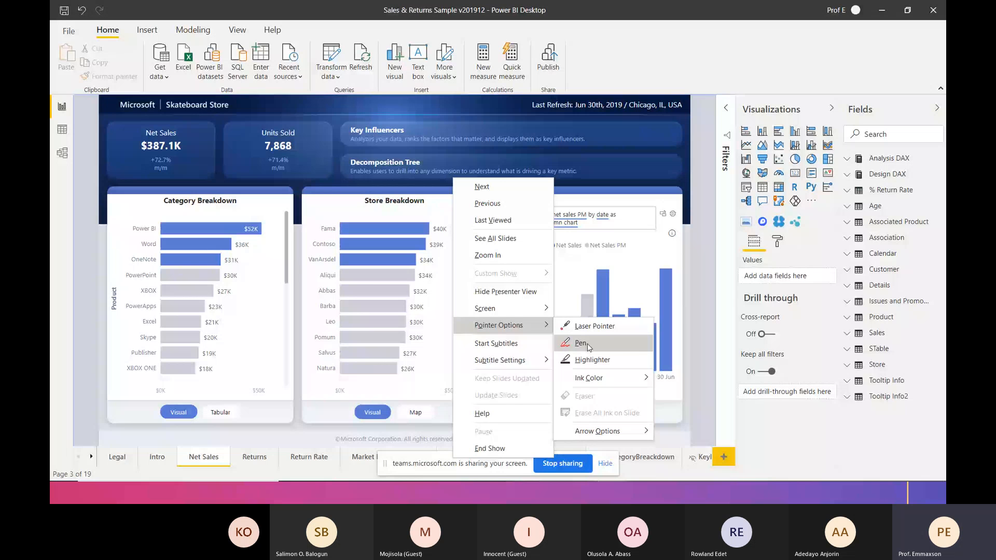
left_click(588, 344)
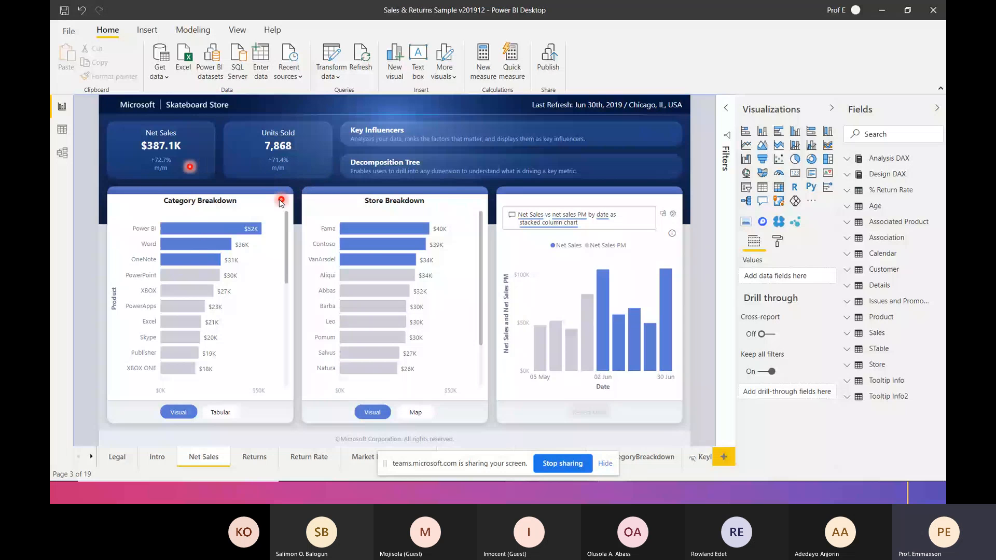
right_click(265, 200)
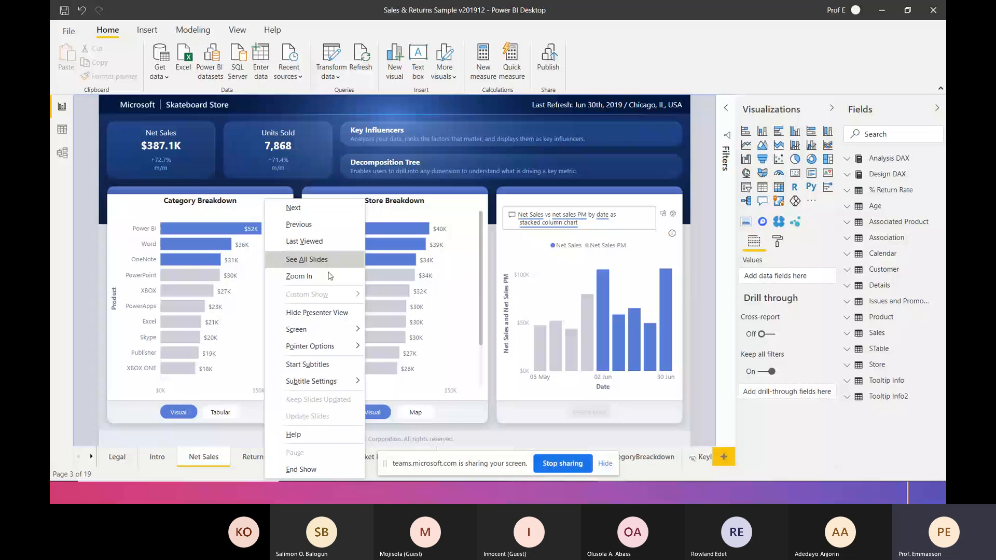
left_click(376, 365)
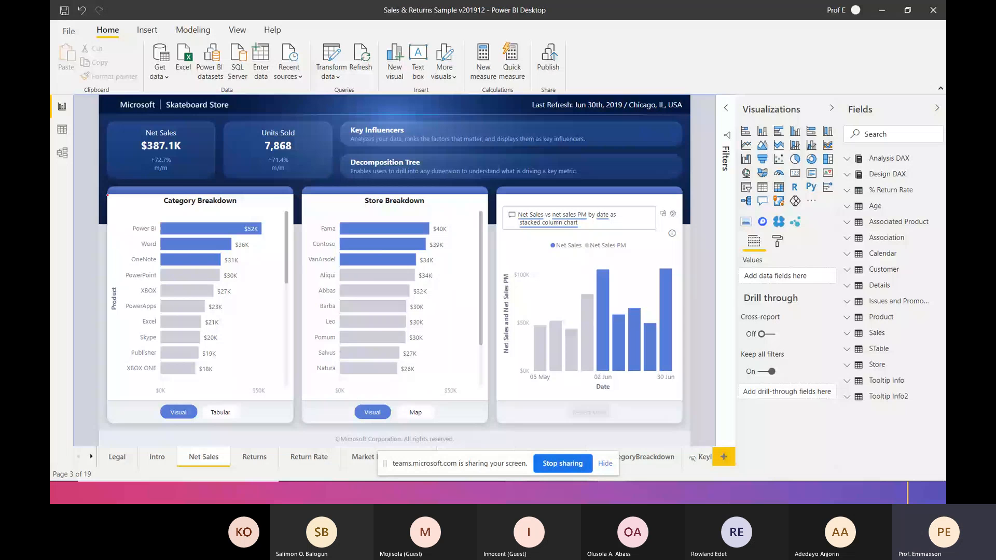
mouse_move(107, 195)
left_mouse_down()
mouse_move(232, 196)
mouse_move(295, 370)
mouse_move(277, 394)
mouse_move(122, 397)
mouse_move(104, 328)
mouse_move(108, 196)
left_mouse_up()
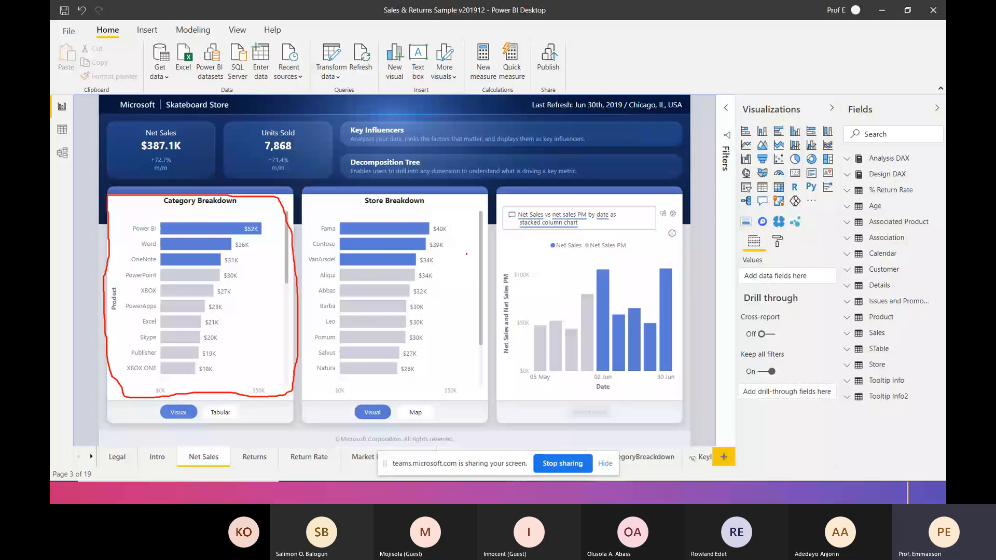
mouse_move(515, 232)
left_mouse_down()
mouse_move(488, 294)
mouse_move(493, 328)
mouse_move(683, 338)
mouse_move(520, 231)
left_mouse_up()
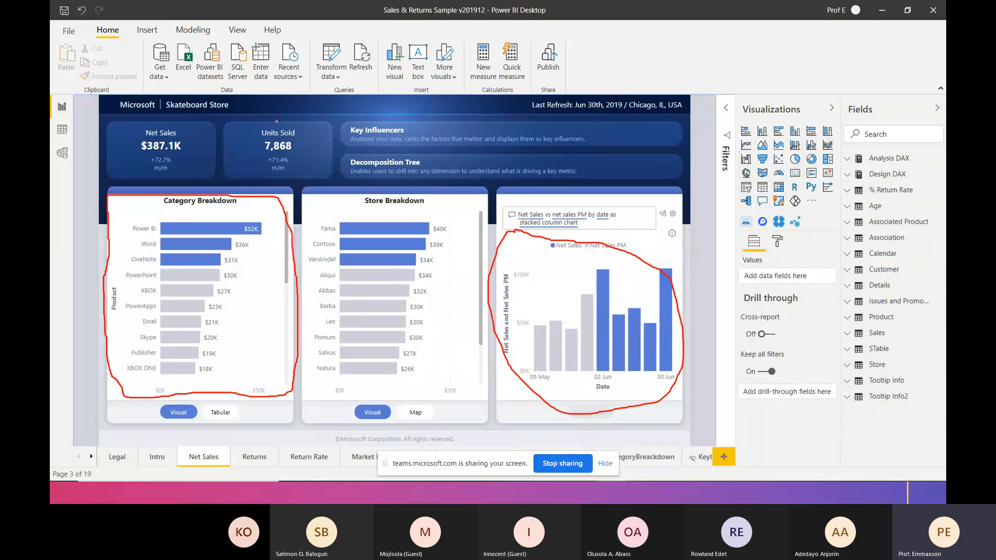
Circle the Units Sold and Net Sales cards, the Store Breakdown chart and the Visualizations pane in red.
mouse_move(273, 120)
left_mouse_down()
mouse_move(254, 179)
mouse_move(301, 184)
mouse_move(318, 146)
left_mouse_up()
mouse_move(150, 120)
left_mouse_down()
mouse_move(147, 178)
mouse_move(193, 175)
mouse_move(196, 155)
left_mouse_up()
mouse_move(332, 197)
left_mouse_down()
mouse_move(315, 197)
mouse_move(304, 311)
mouse_move(326, 415)
mouse_move(377, 418)
mouse_move(496, 366)
mouse_move(469, 204)
mouse_move(331, 193)
left_mouse_up()
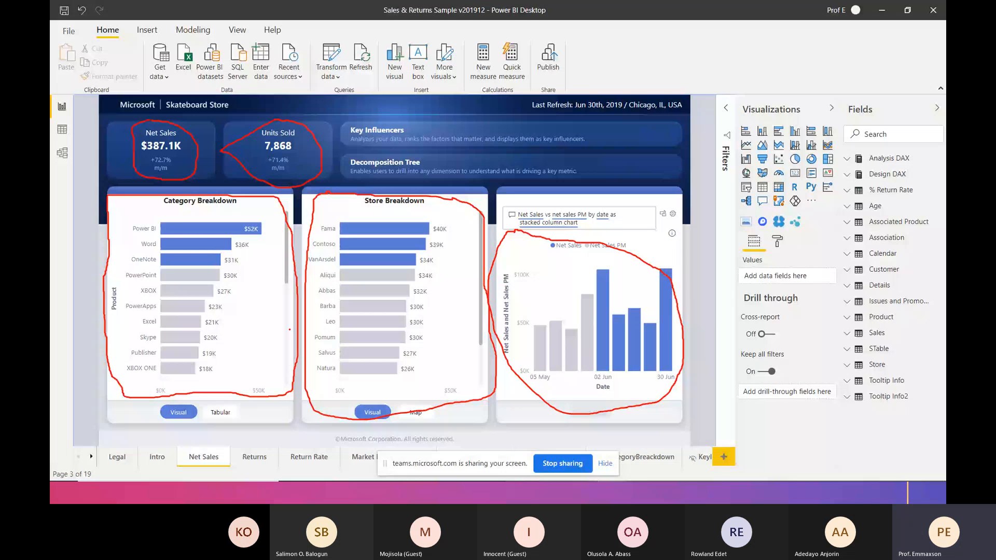
left_click_drag(747, 90, 754, 90)
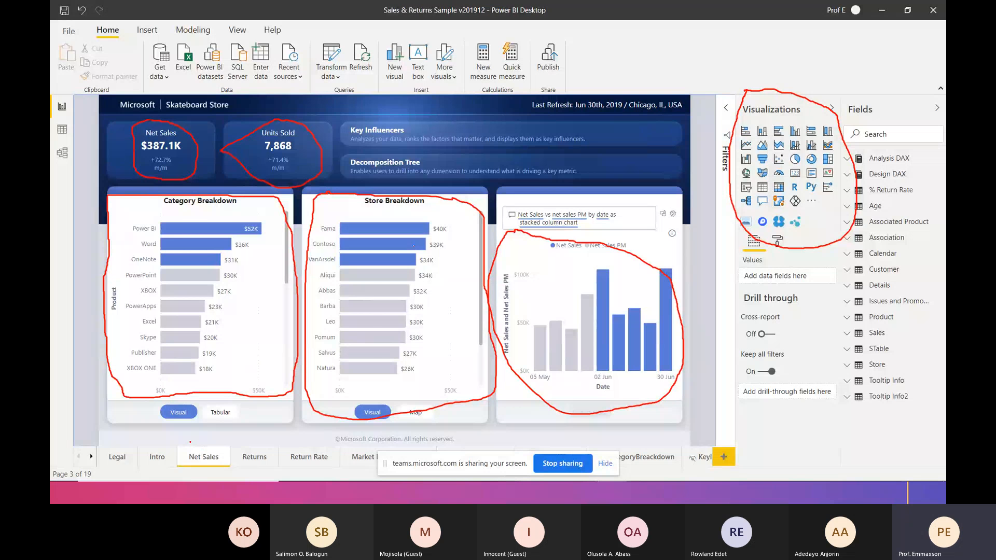
Set the ink colour to green and circle the Net Sales, Returns, Return Rate and Intro page names and the report's file title.
right_click(190, 441)
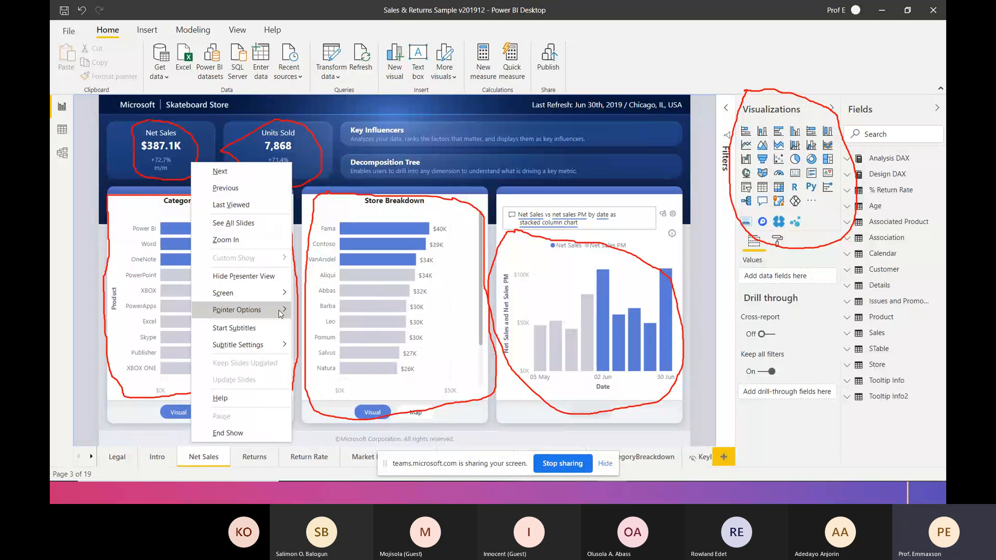
mouse_move(280, 312)
mouse_move(364, 362)
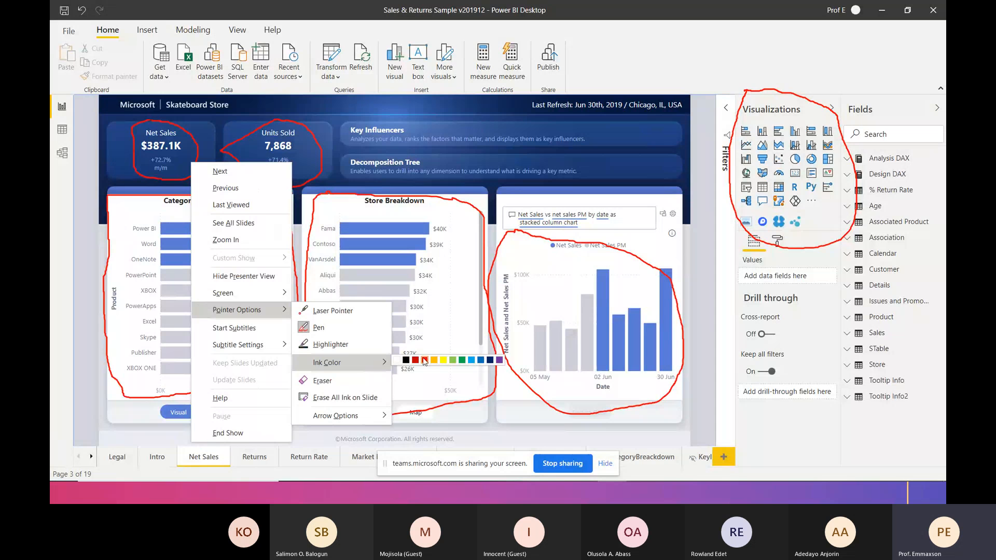
left_click(461, 360)
mouse_move(199, 439)
left_mouse_down()
mouse_move(176, 477)
mouse_move(225, 462)
mouse_move(202, 439)
mouse_move(238, 450)
mouse_move(245, 483)
mouse_move(272, 473)
mouse_move(260, 441)
mouse_move(311, 482)
mouse_move(333, 460)
mouse_move(302, 442)
left_mouse_up()
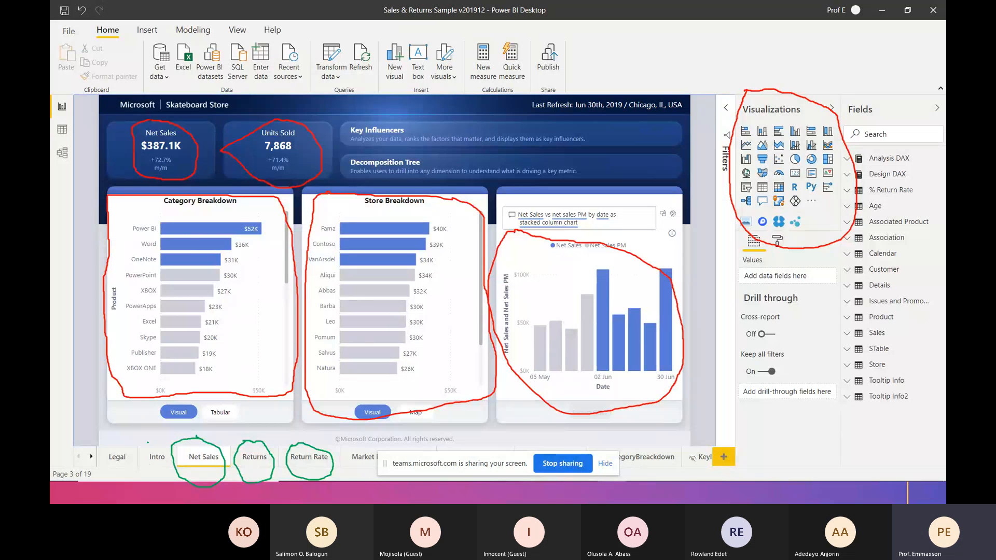
mouse_move(148, 443)
left_mouse_down()
mouse_move(161, 471)
mouse_move(164, 447)
mouse_move(145, 443)
left_mouse_up()
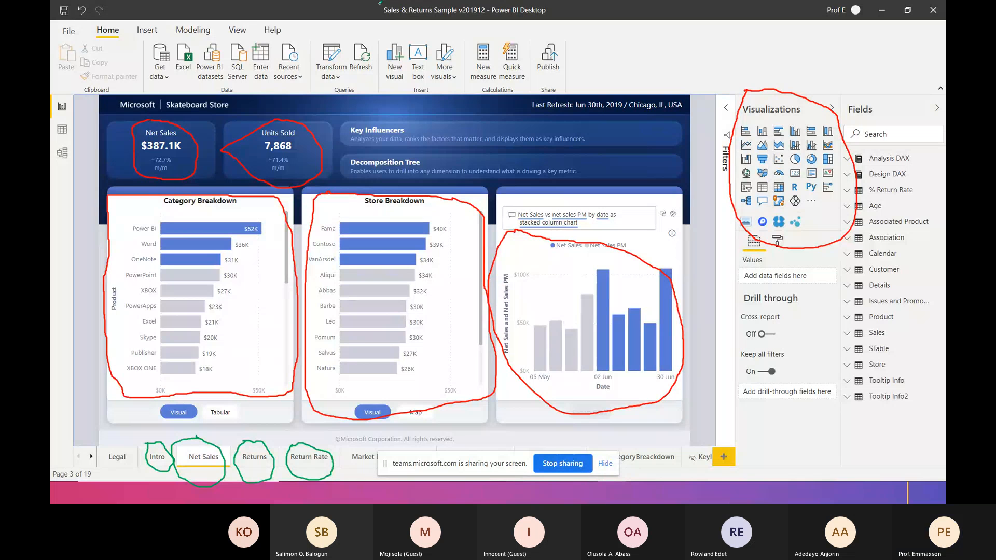
mouse_move(379, 6)
left_mouse_down()
mouse_move(548, 13)
mouse_move(435, 1)
left_mouse_up()
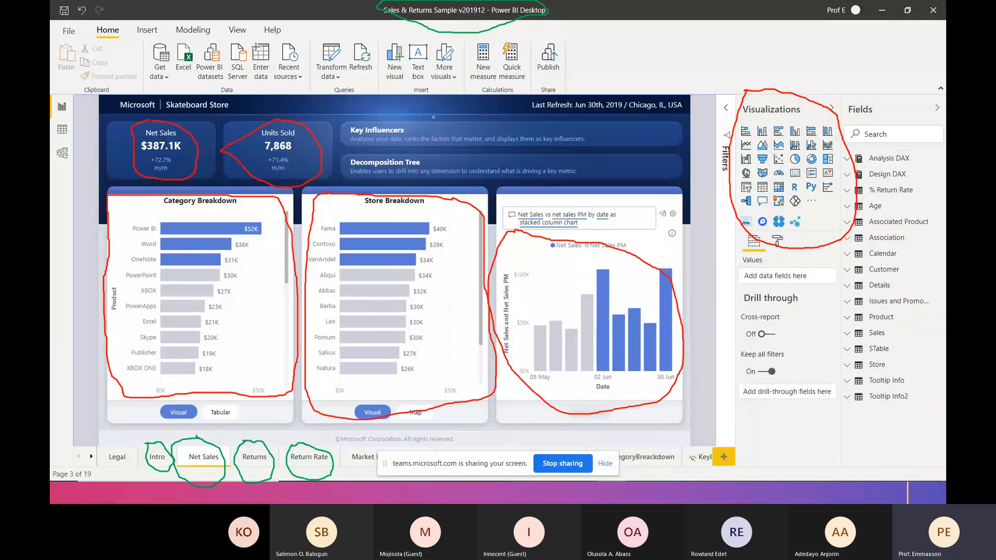
Switch to the Microsoft Teams meeting to check the participants, and return to the slide show.
right_click(434, 122)
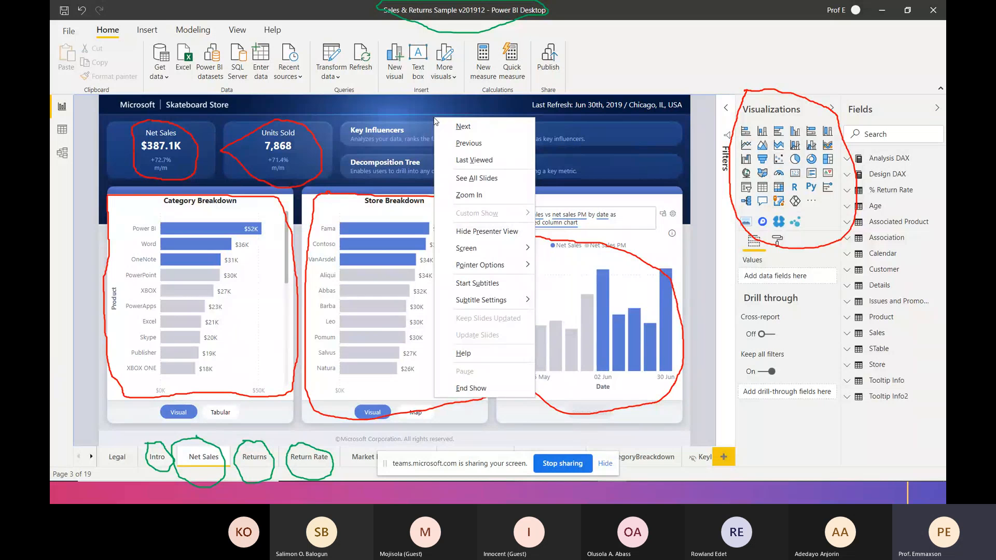
key("Escape")
key("alt+Tab")
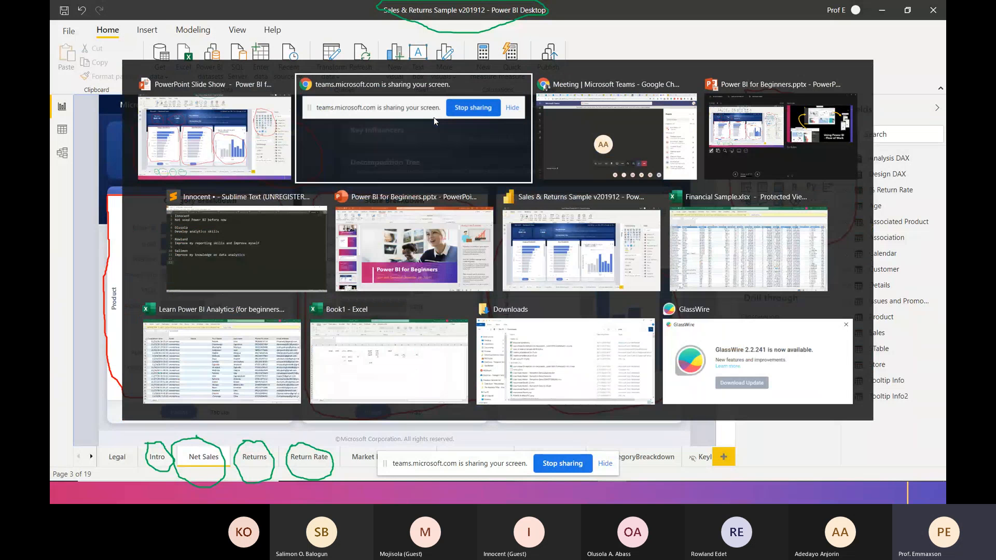
key("alt+Tab")
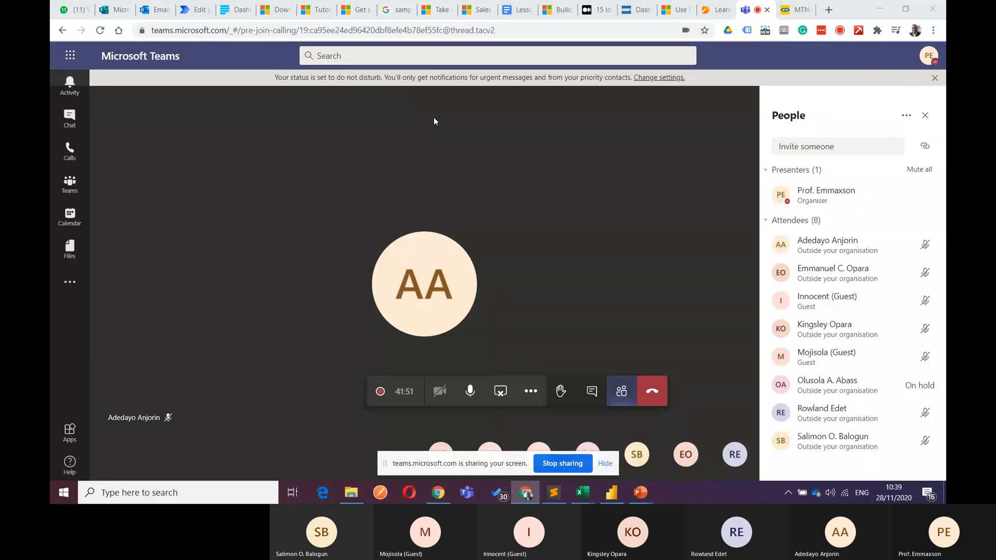
key("alt+Tab")
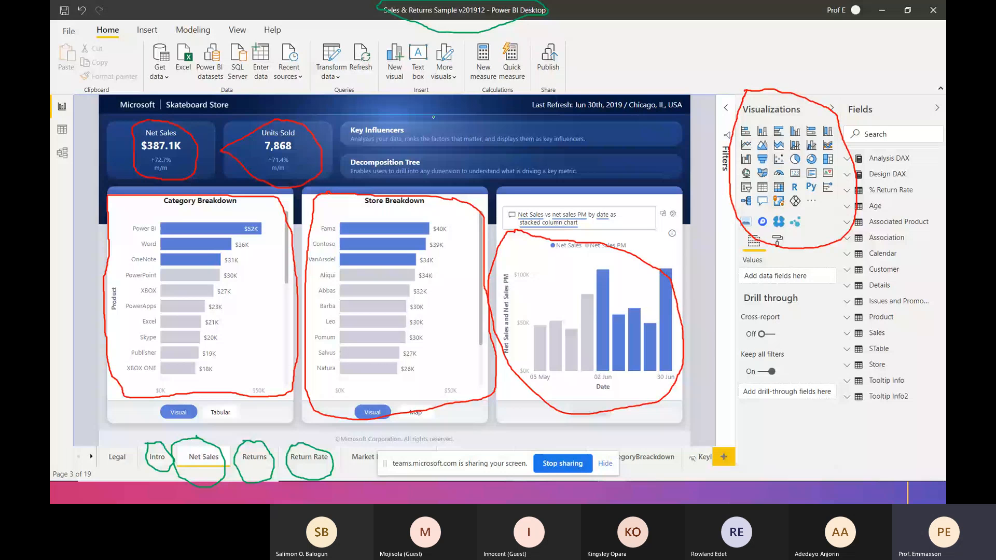
Erase all ink annotations on the slide.
right_click(411, 194)
mouse_move(483, 342)
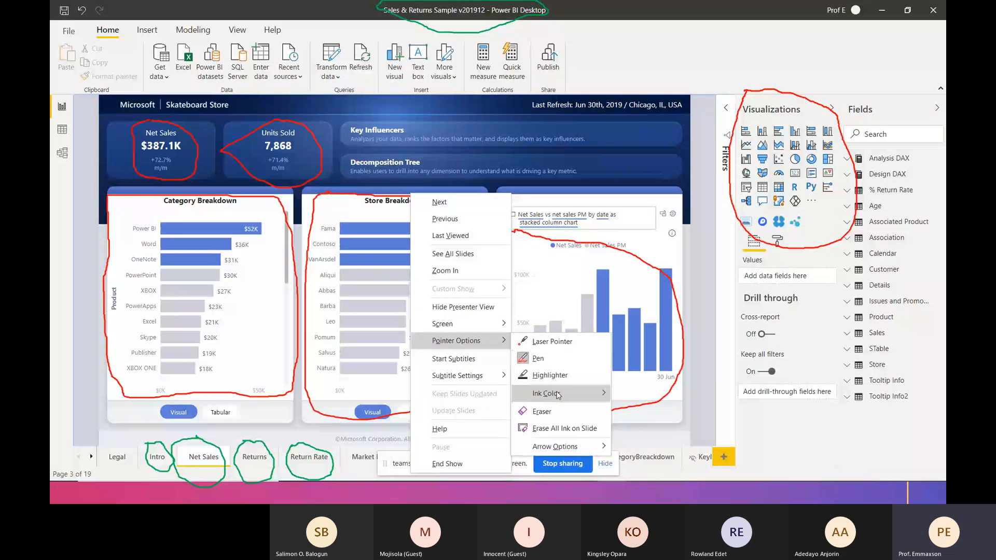
left_click(565, 428)
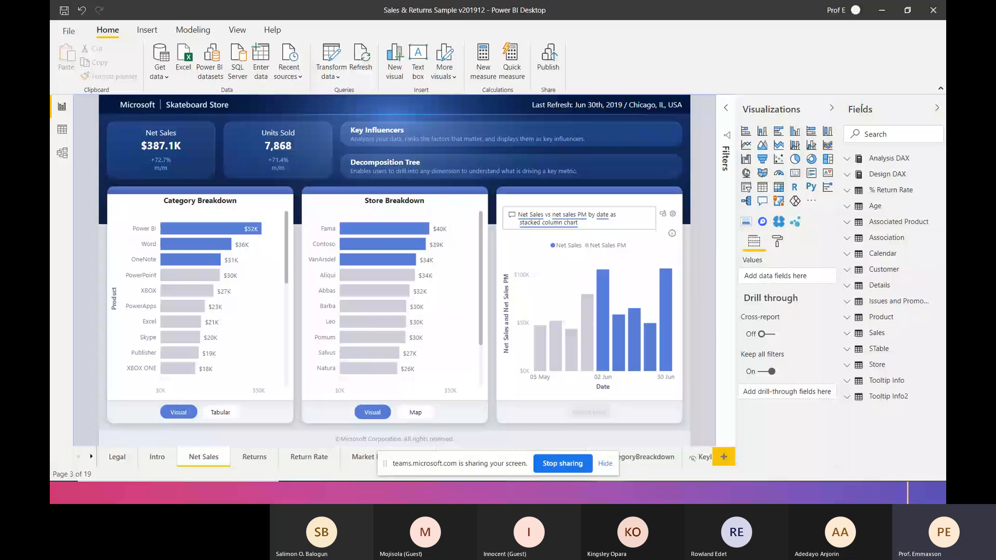
Set the ink colour to blue and circle the list of tables in the Fields pane.
right_click(619, 194)
mouse_move(674, 342)
mouse_move(808, 392)
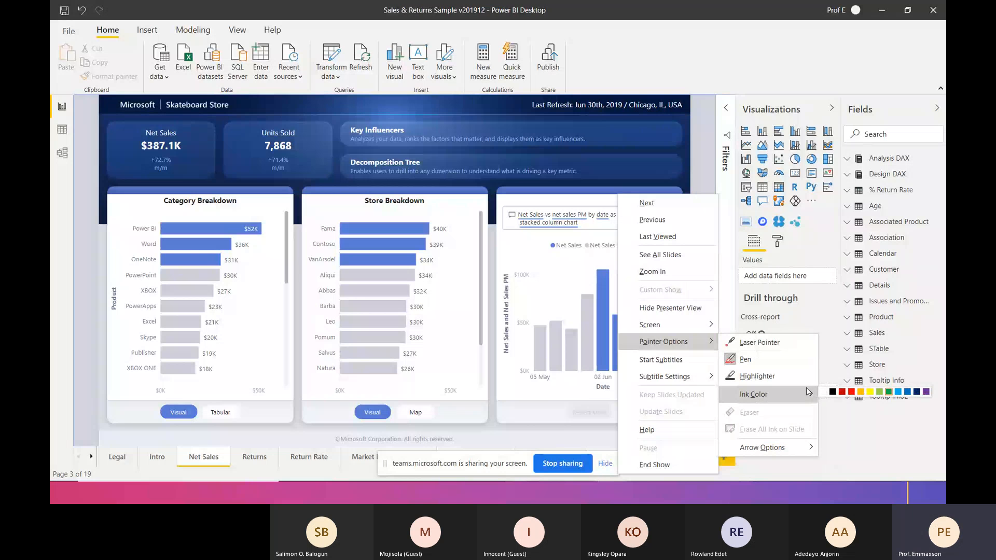
left_click(908, 392)
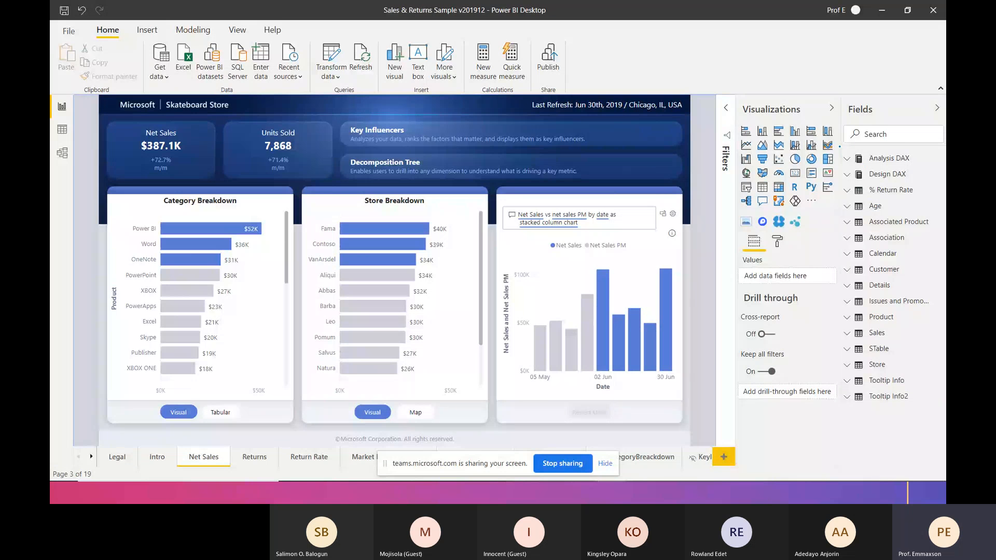
mouse_move(840, 146)
left_mouse_down()
mouse_move(916, 144)
mouse_move(938, 192)
mouse_move(944, 312)
mouse_move(927, 442)
mouse_move(821, 392)
mouse_move(840, 148)
left_mouse_up()
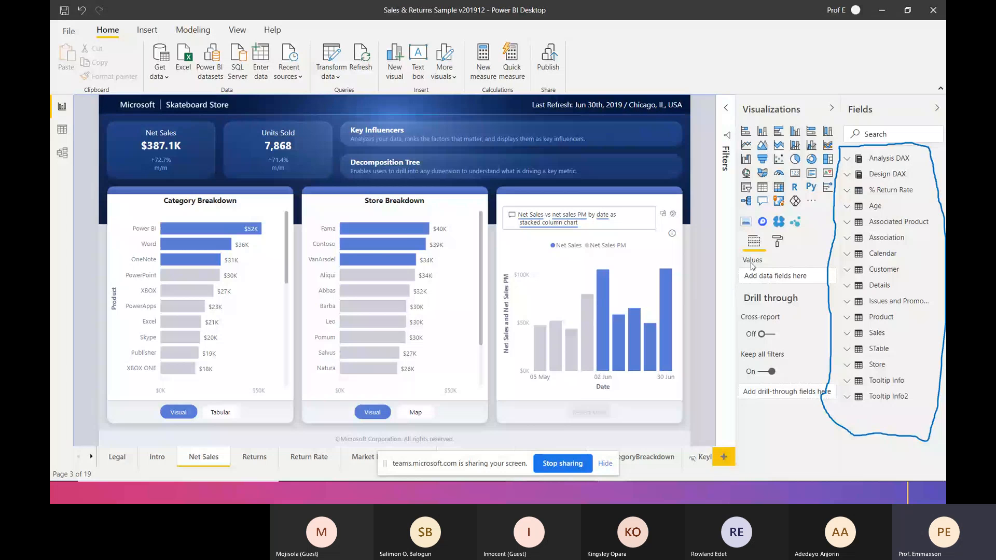
Switch to Chrome and open the Power BI service at app.powerbi.com in a new browser tab.
key("super+Tab")
key("ctrl+t")
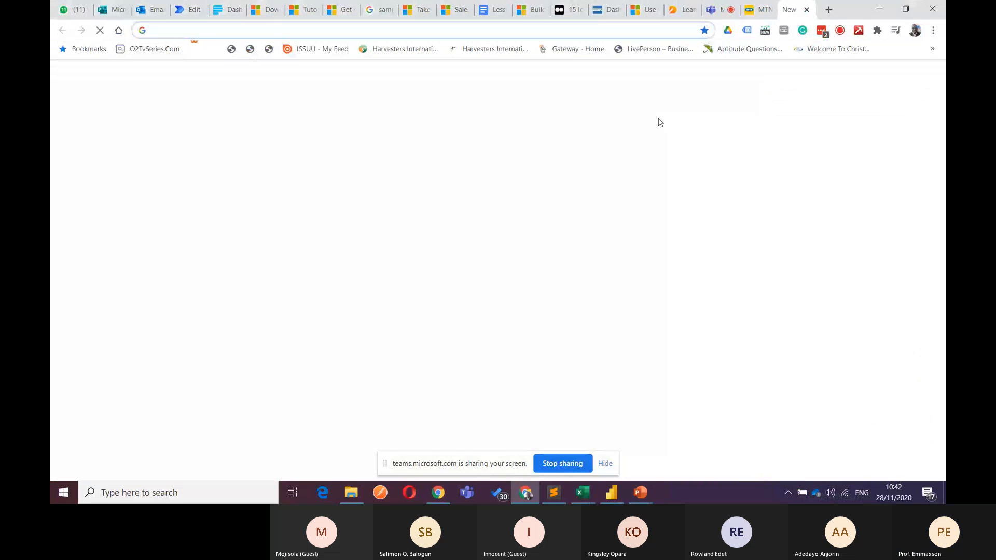
type("app")
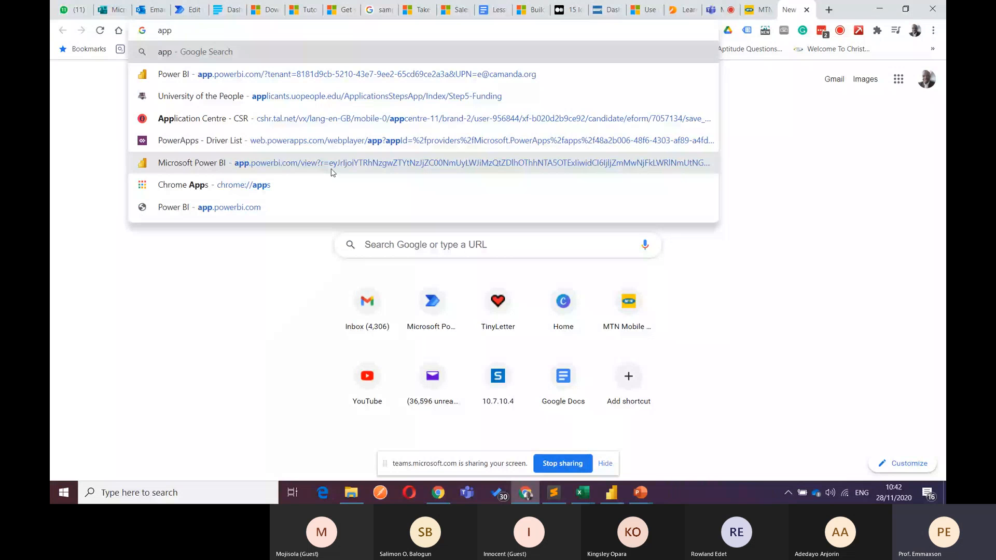
key("Down")
key("Return")
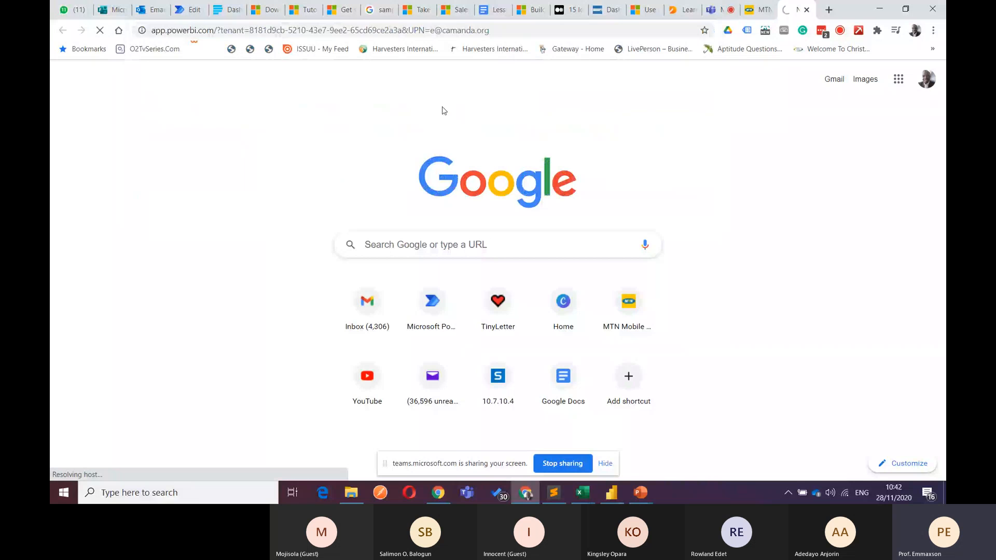
Look through the Power BI service home page and open the DS Stats on PBI report.
left_click(726, 5)
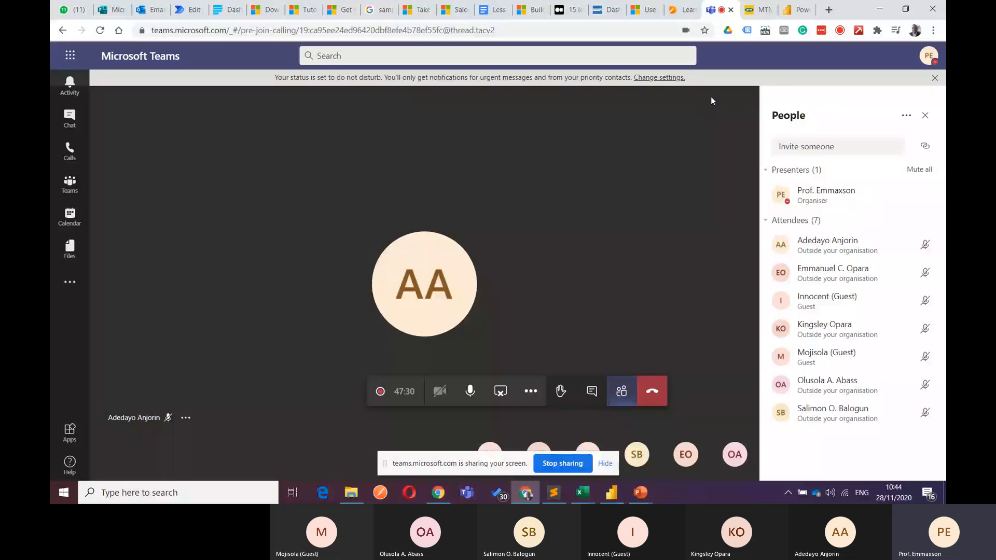
left_click(798, 9)
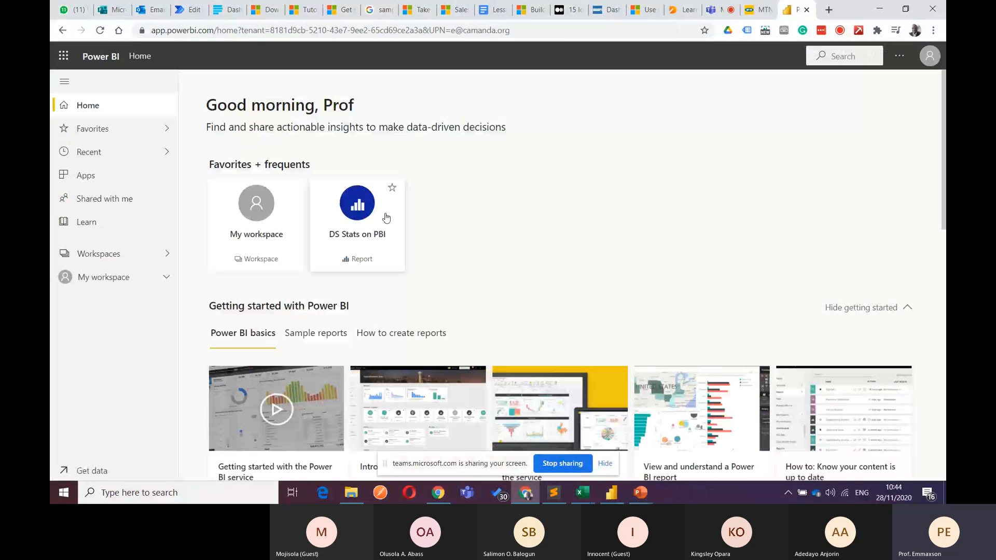
scroll(461, 278, "down", 2)
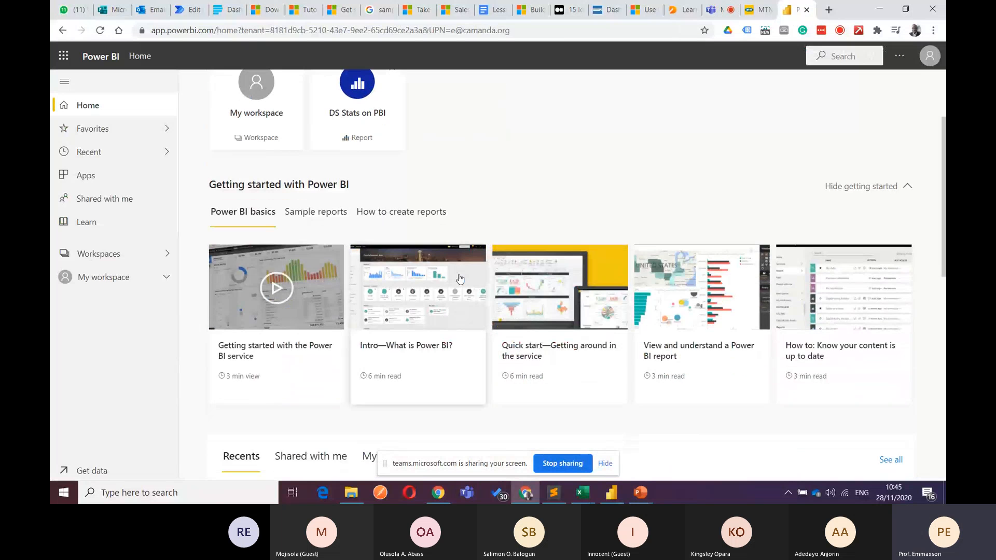
scroll(460, 278, "up", 1)
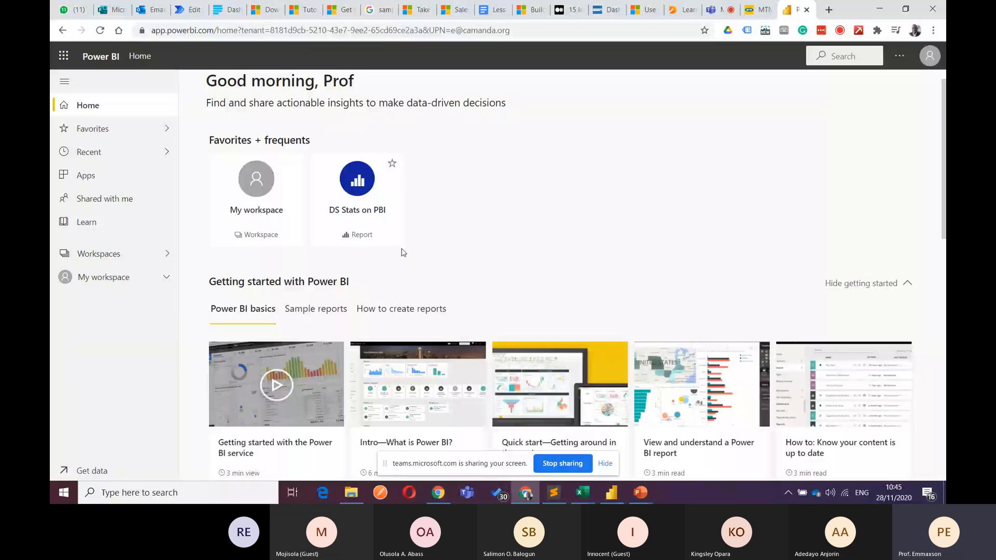
scroll(404, 253, "down", 5)
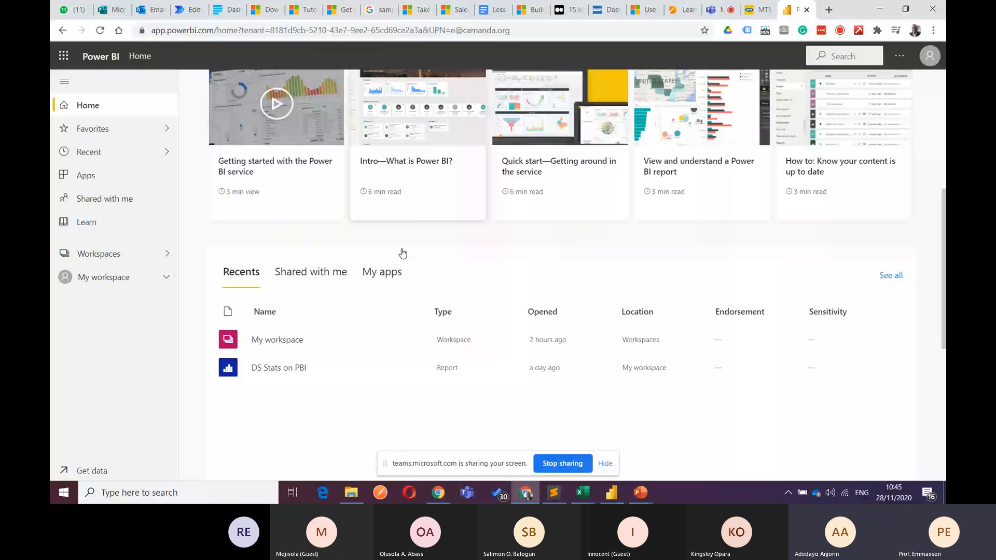
scroll(403, 253, "up", 5)
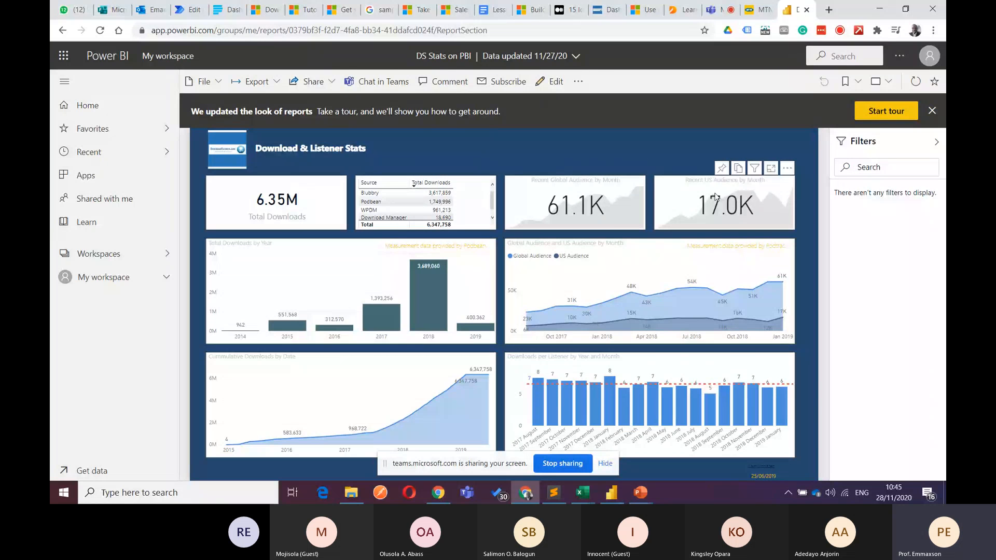
Pin the Total Downloads card to a new dashboard named Demo Dashboard.
mouse_move(695, 290)
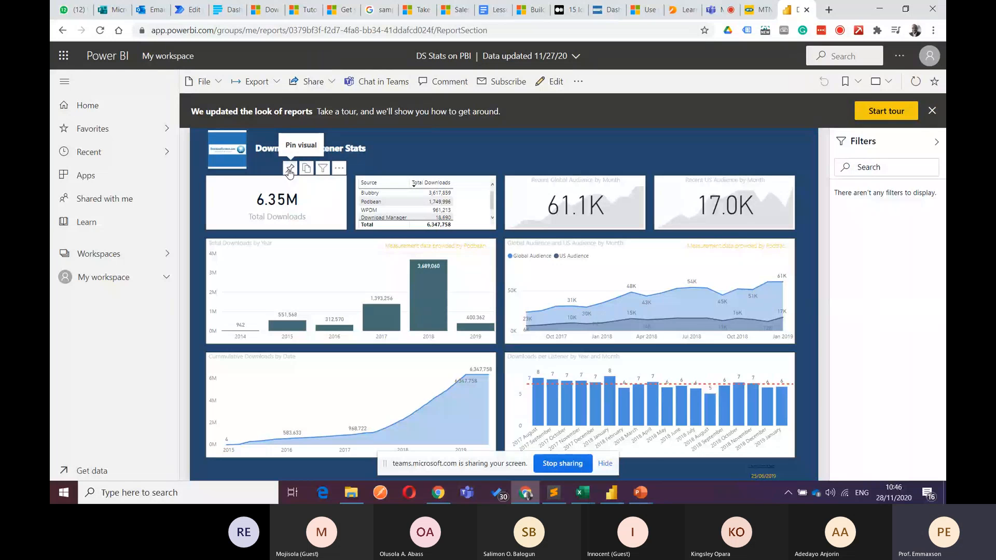
left_click(289, 169)
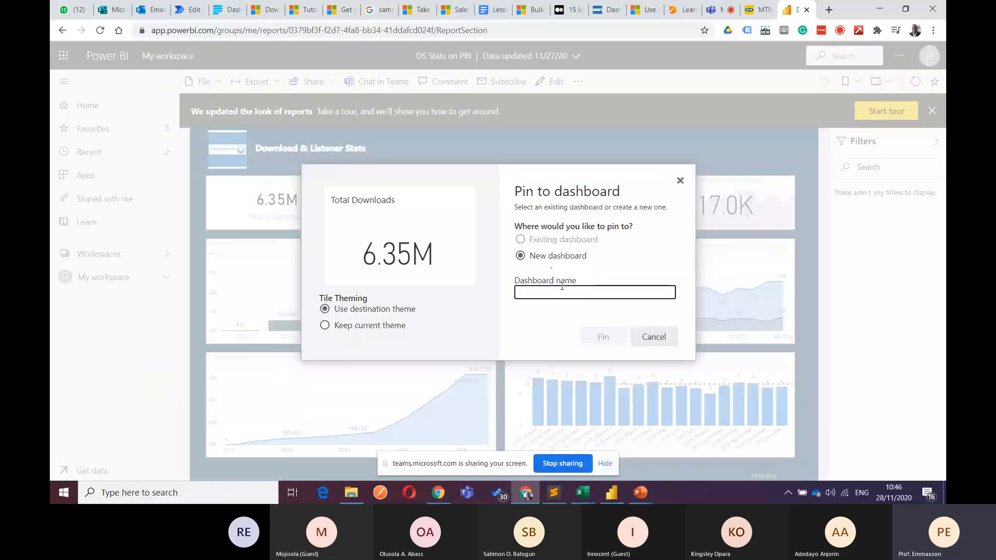
type("Demo")
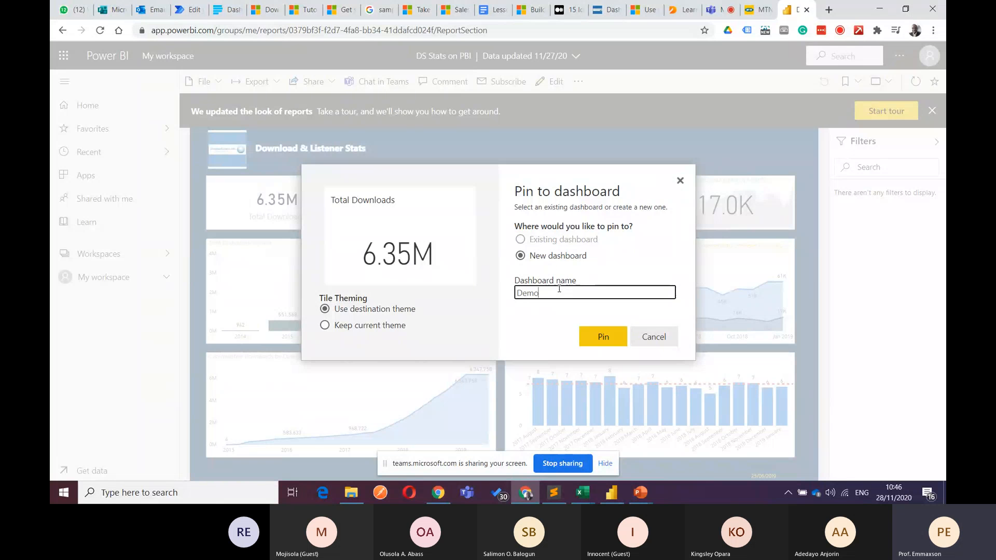
type(" Dashboard")
left_click(598, 337)
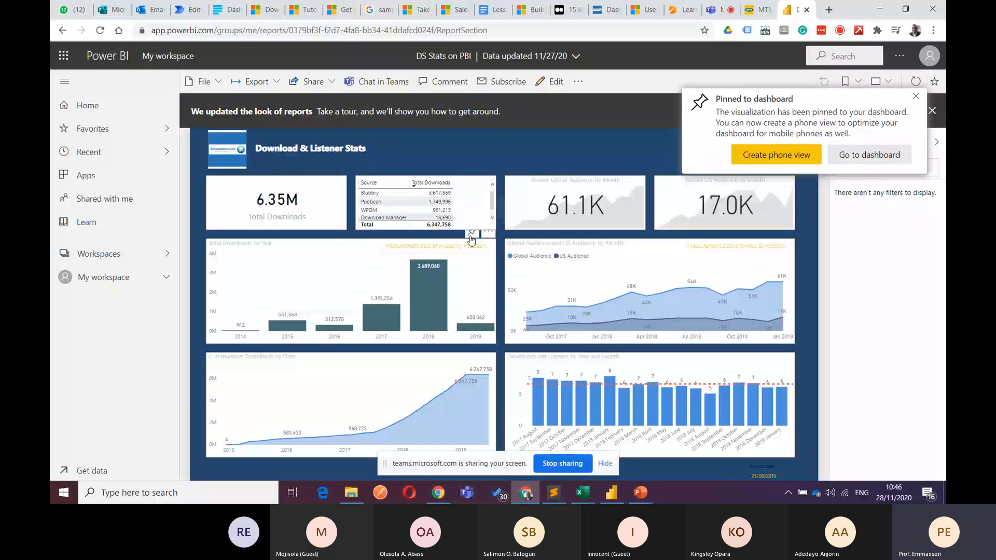
Pin the Podbean measurement note above the yearly downloads chart and the Recent Global Audience card to Demo Dashboard.
left_click(471, 234)
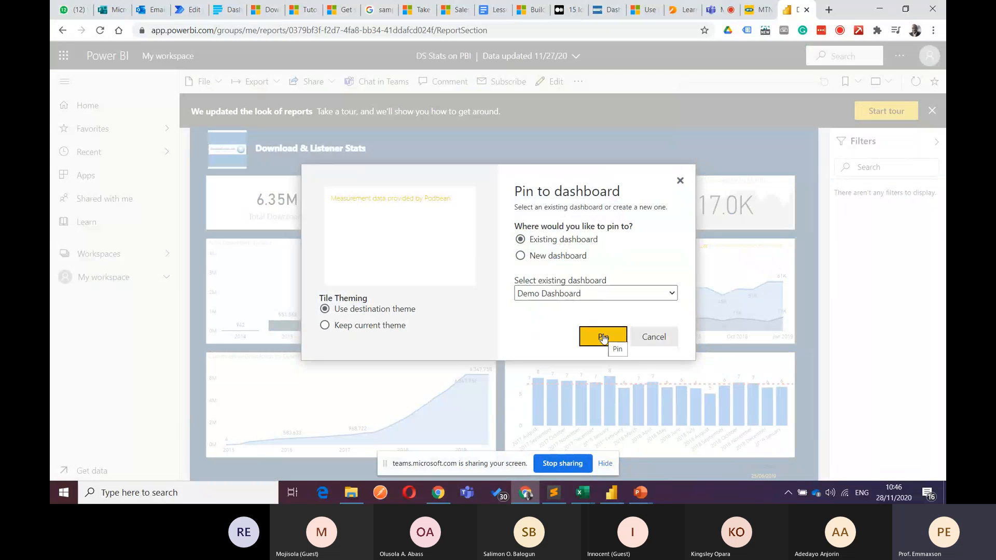
left_click(604, 337)
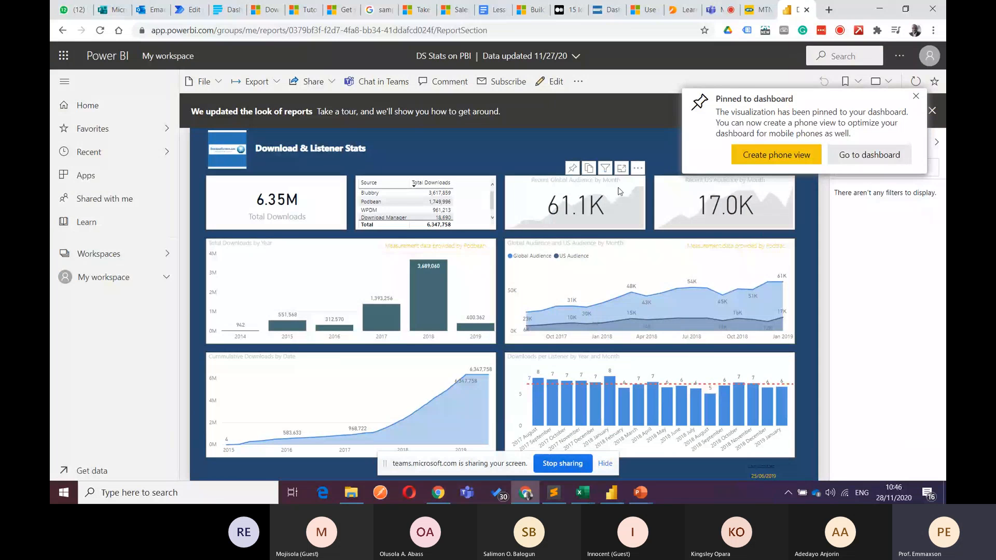
left_click(573, 168)
left_click(610, 338)
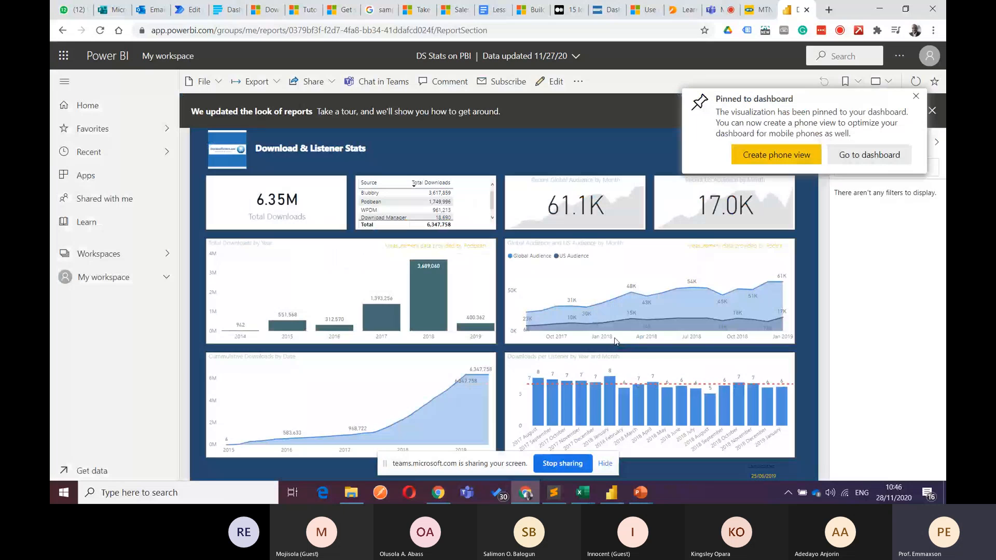
Open Demo Dashboard, shrink the Recent Global Audience tile to the Total Downloads tile's size and place it directly beneath that tile.
mouse_move(463, 333)
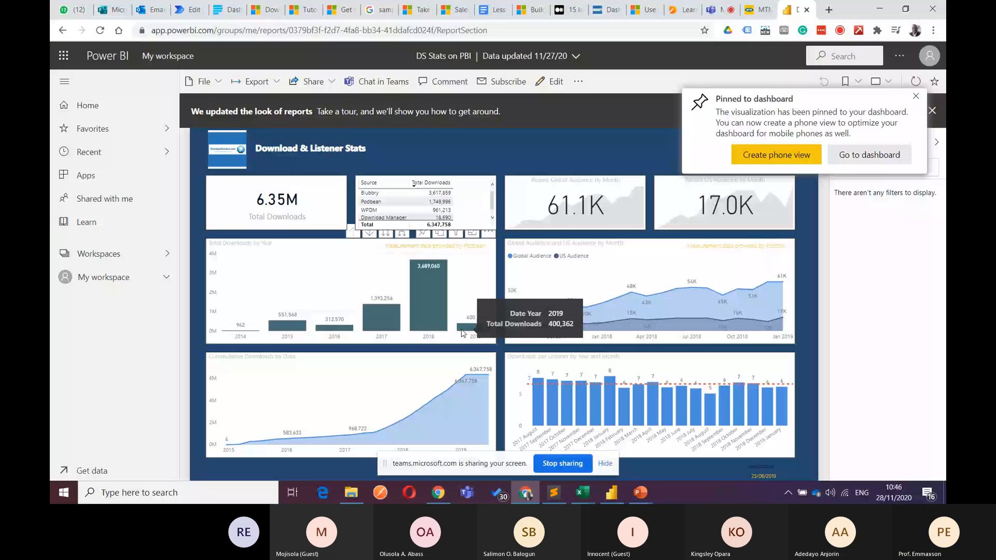
left_click(869, 155)
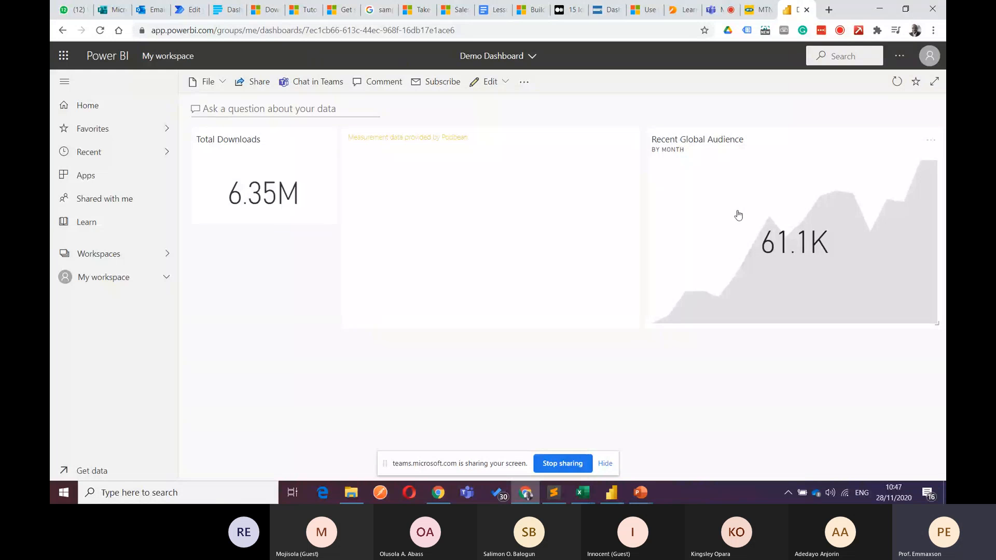
left_click_drag(937, 323, 782, 202)
left_click_drag(722, 143, 284, 251)
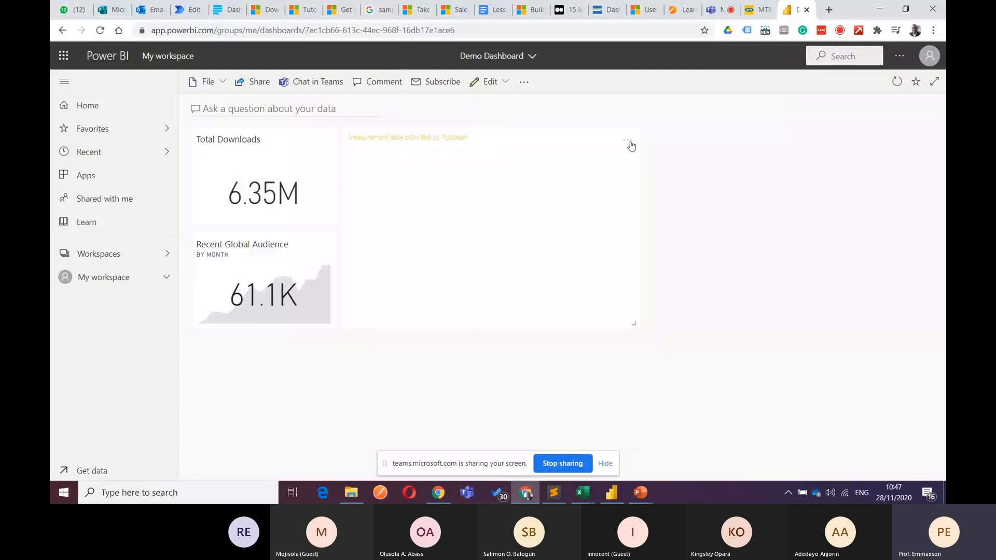
Check the available options of the Podbean text tile and refresh the dashboard visuals.
left_click(630, 145)
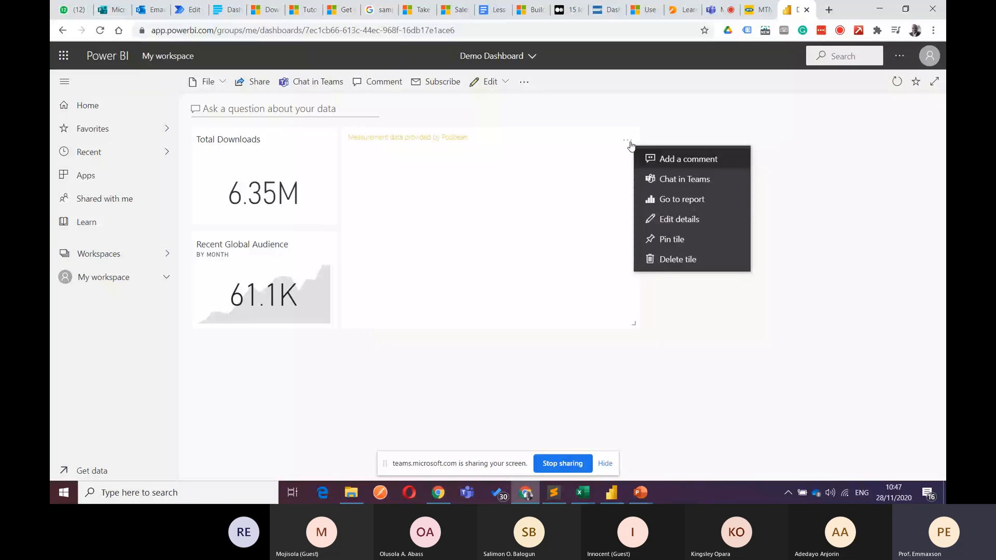
left_click(846, 116)
left_click(897, 81)
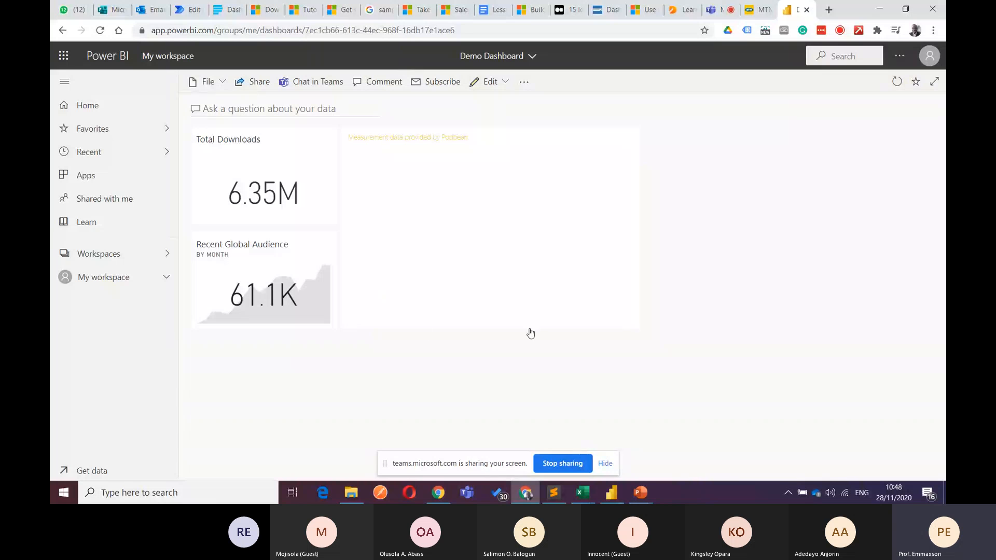
Switch to the running PowerPoint slide show with the annotated Power BI report slide.
mouse_move(641, 492)
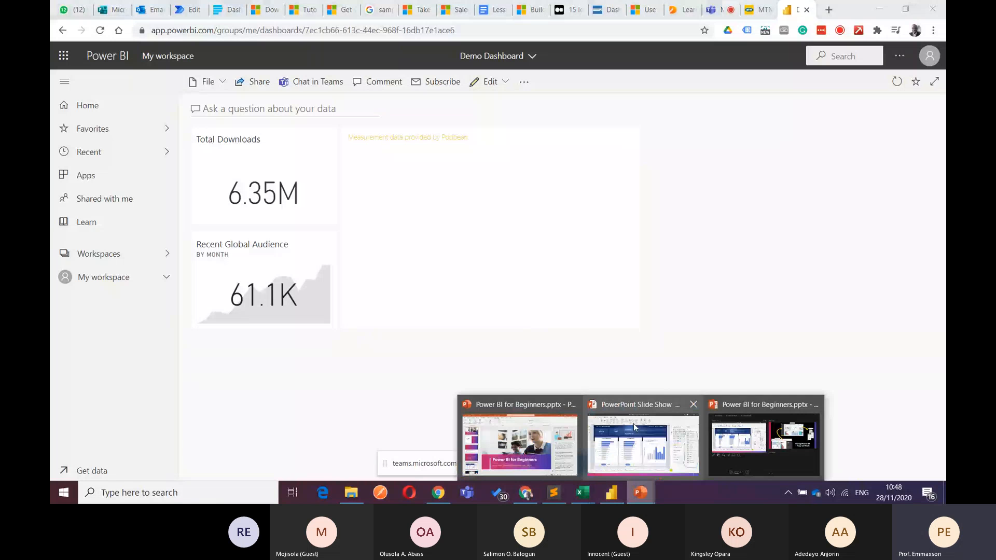
left_click(669, 438)
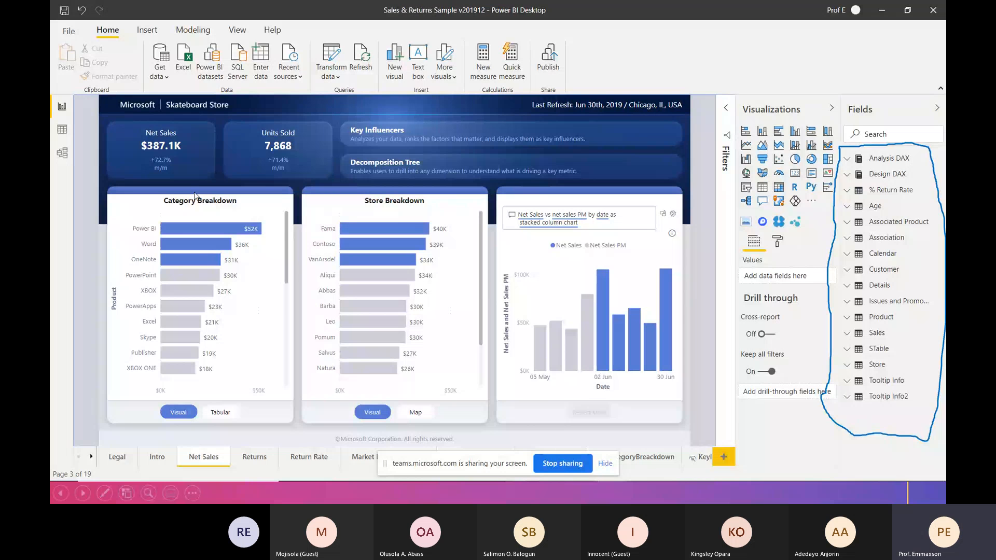
Switch to the Microsoft Teams meeting in Chrome and stop sharing the screen.
key("alt+Tab")
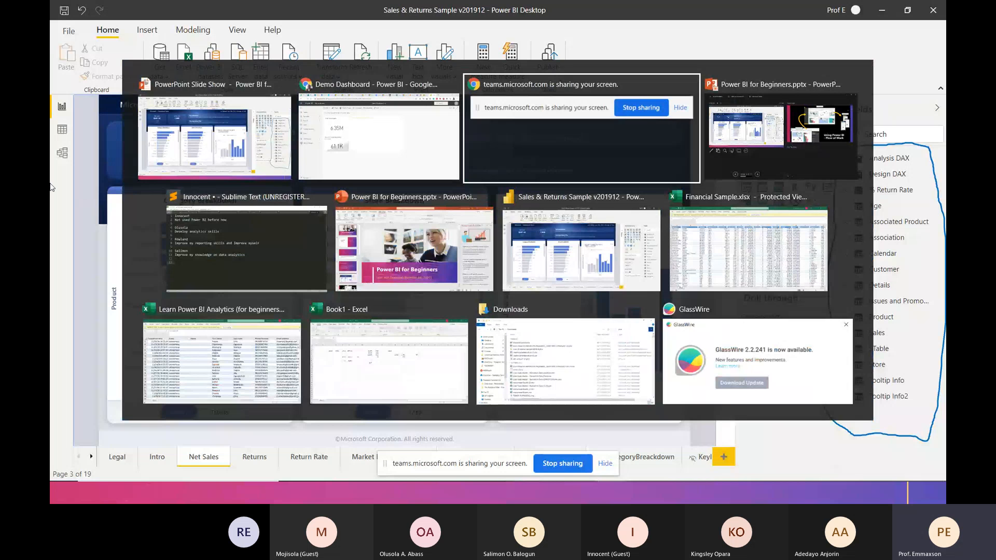
left_click(537, 130)
key("alt+Tab")
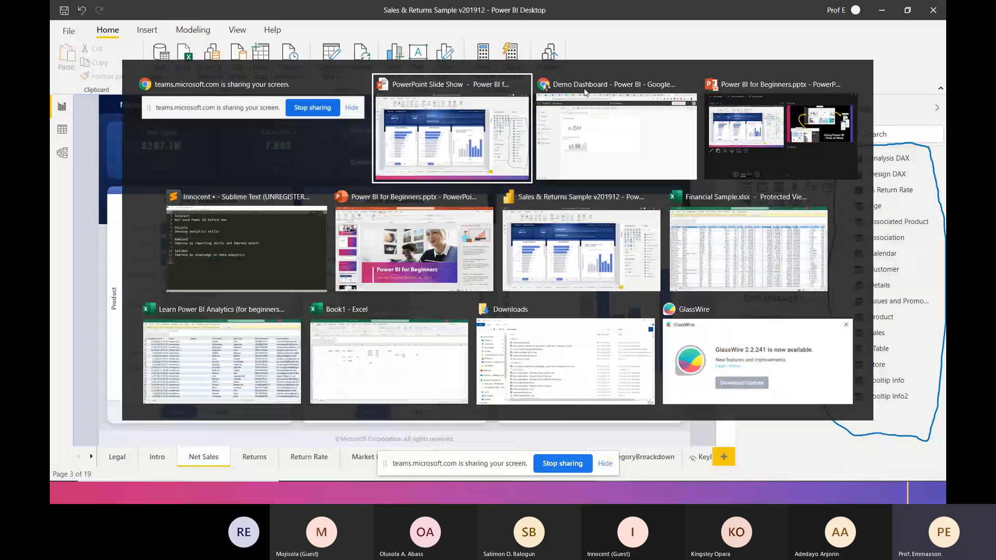
left_click(584, 93)
left_click(718, 10)
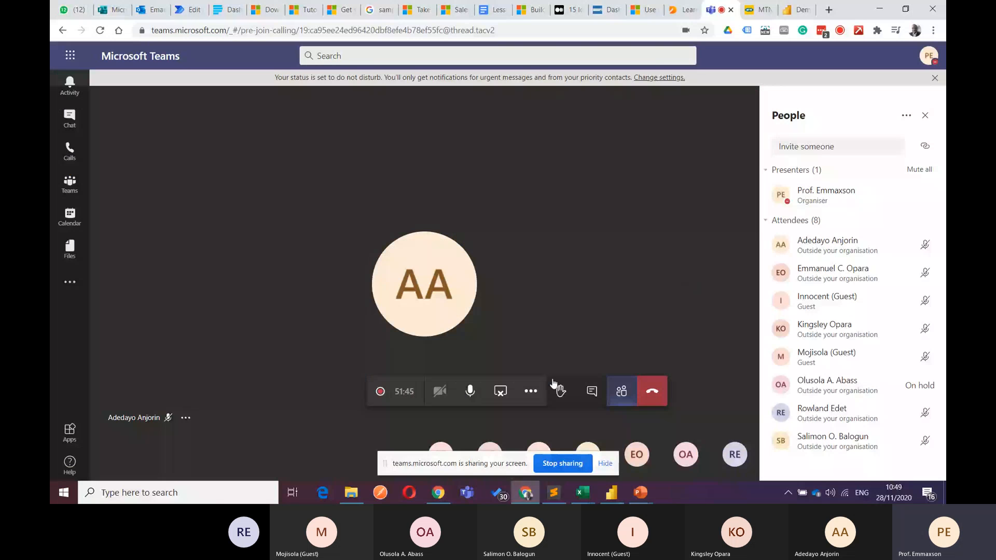
left_click(507, 395)
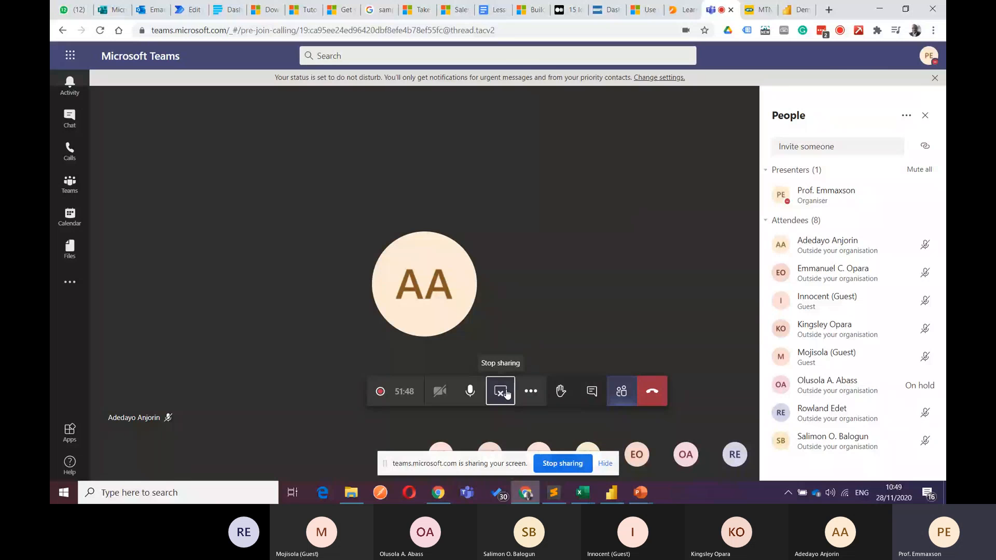
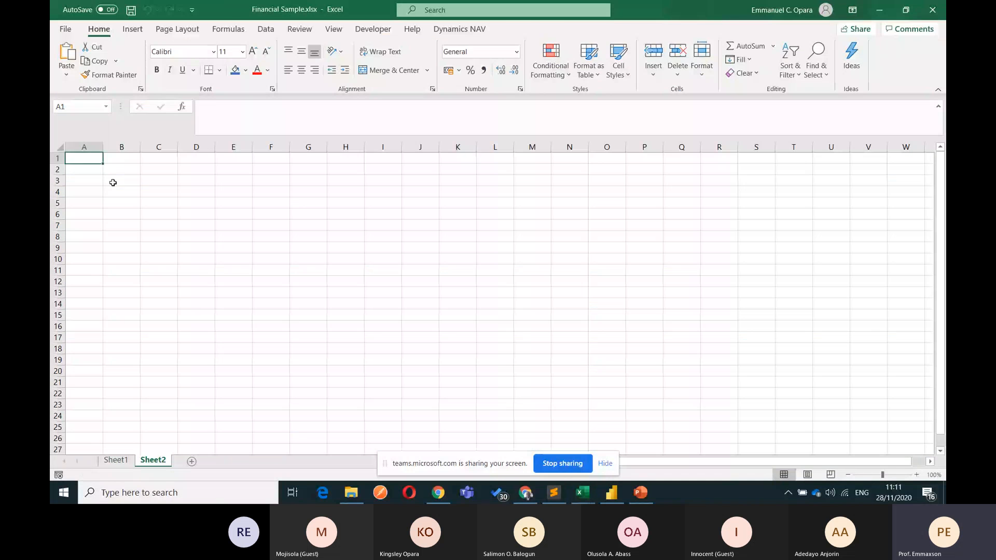
In Sheet2 of Financial Sample.xlsx, enter Canada with 2000 in A1:B1 and Nigeria with 50000 in A2:B2.
type("Canada")
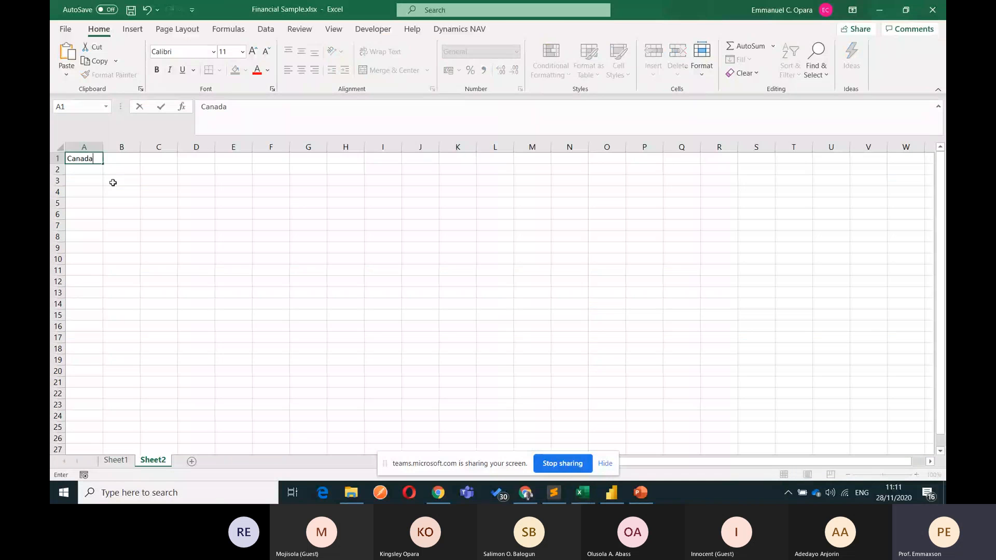
key("Tab")
type("2000")
key("Return")
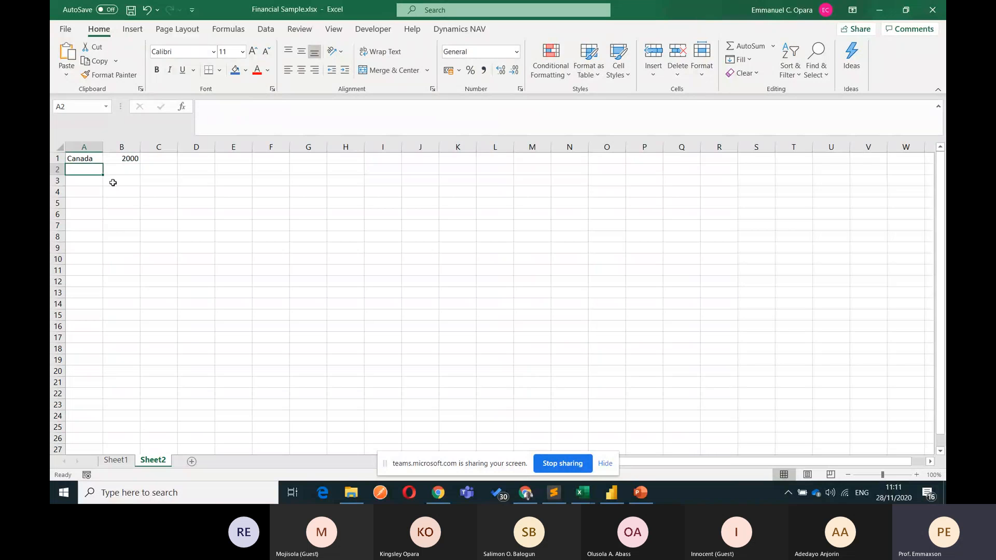
type("2")
key("BackSpace")
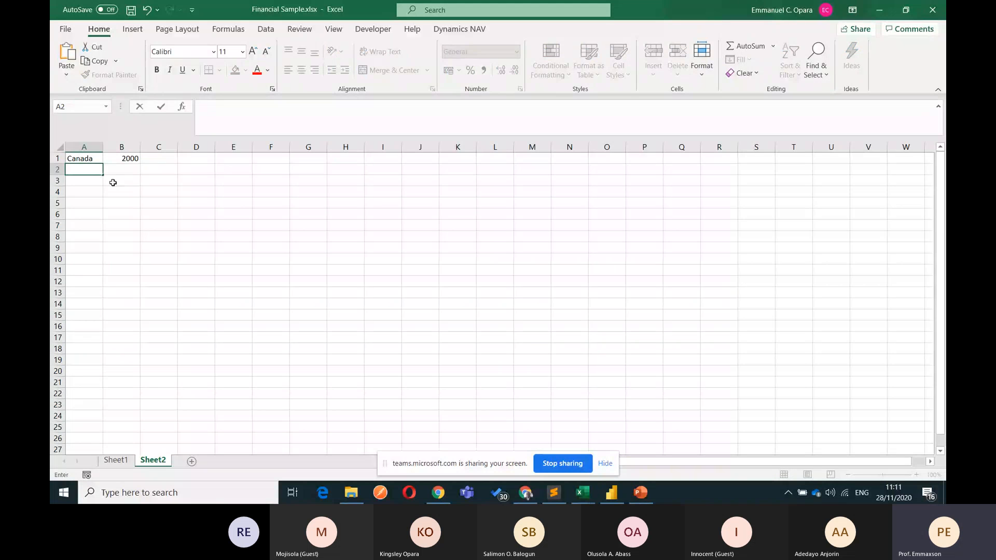
type("Nigeria")
key("Tab")
type("50000")
key("Return")
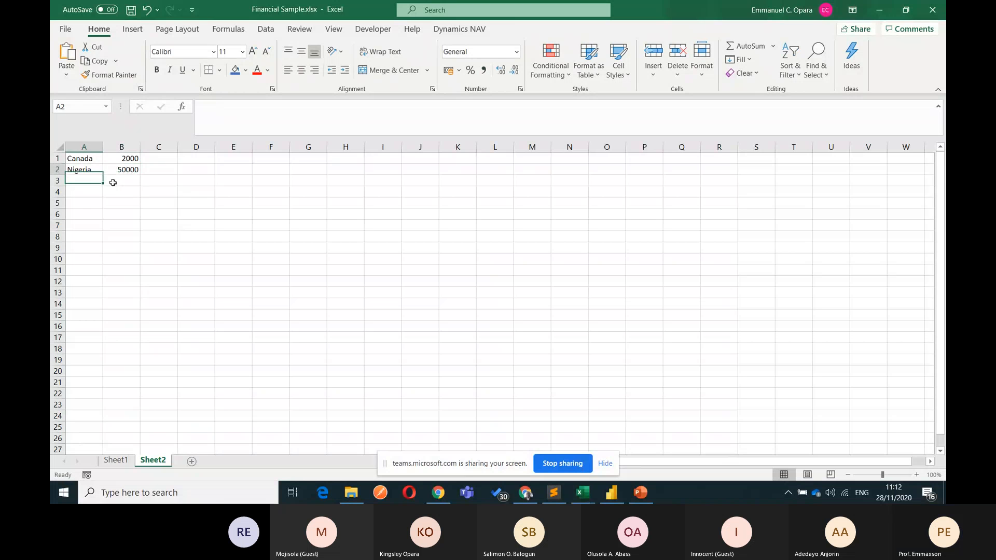
Format B1:B2 as numbers with thousands separators and no decimal places.
key("Up")
key("Up")
key("Right")
key("shift+Down")
key("ctrl+shift+1")
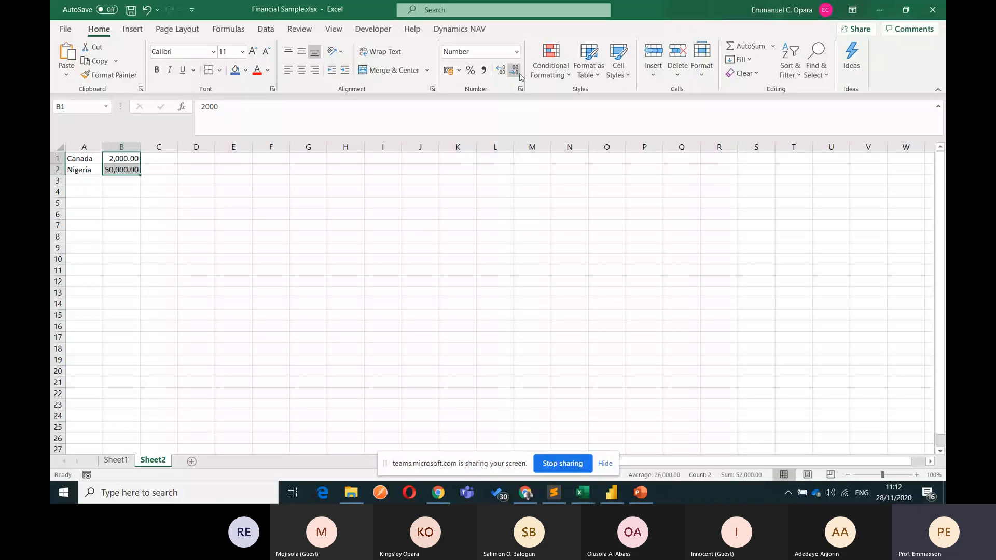
left_click(514, 71)
left_click(514, 70)
left_click(122, 237)
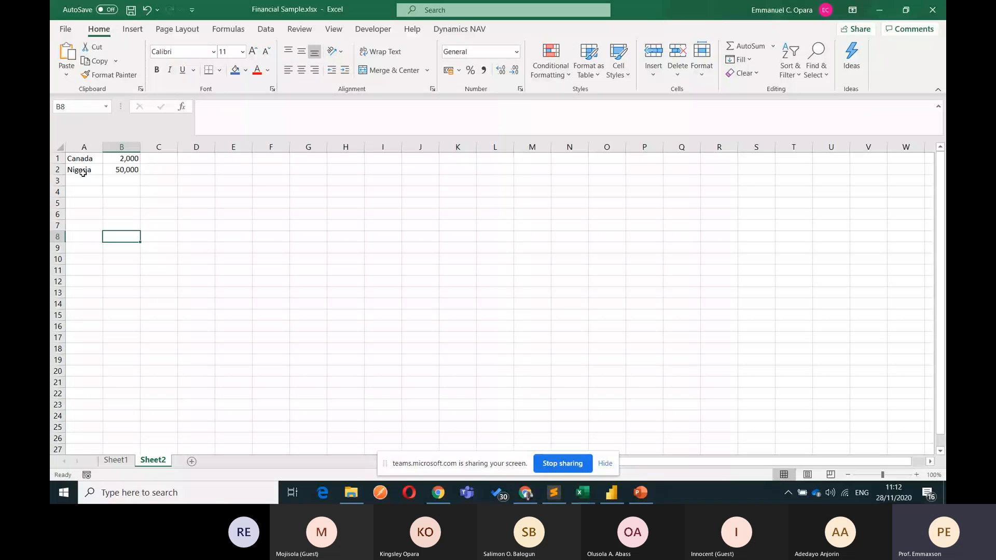
left_click(83, 173)
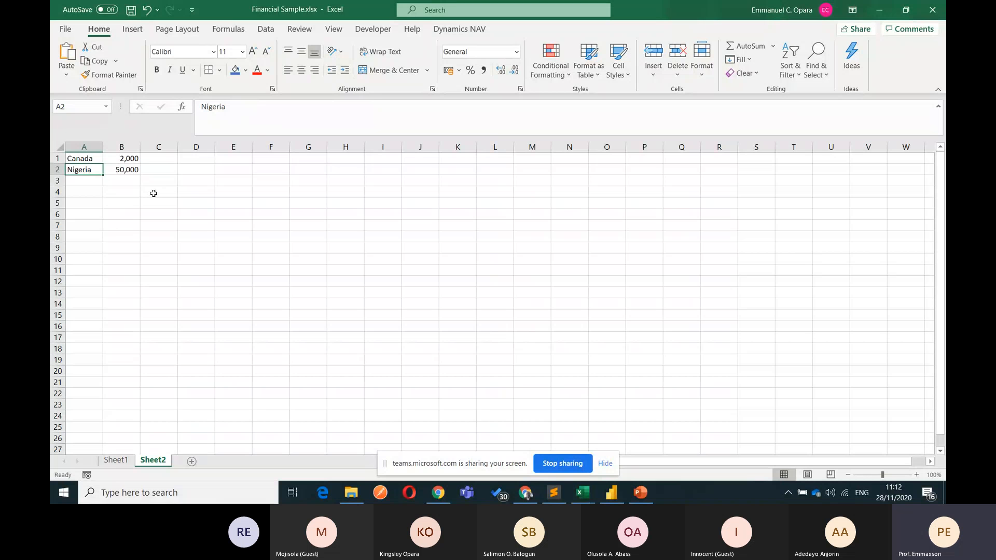
Go to Sheet1 and highlight the first records of the financial table row by row, down to row 7.
left_click(117, 461)
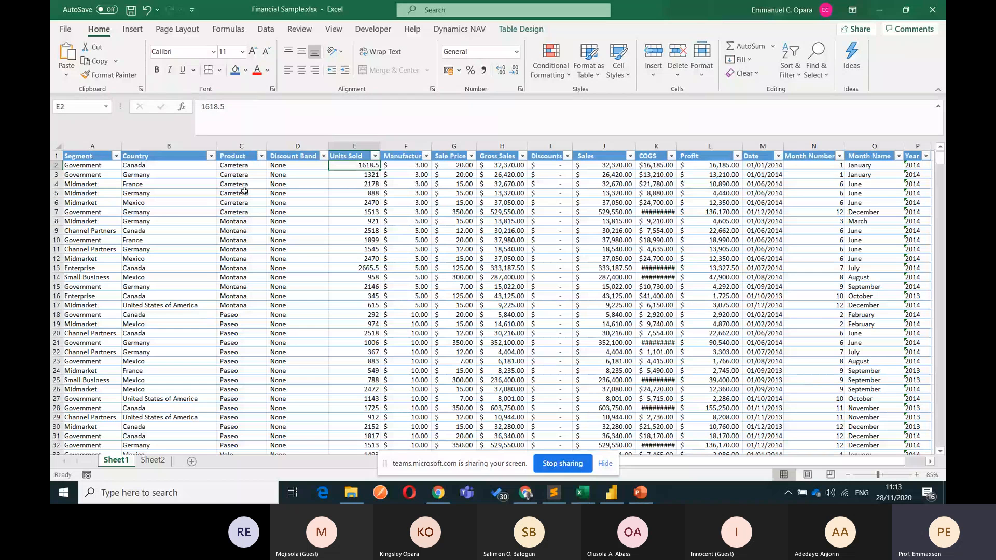
key("Left")
key("Left")
key("Left")
key("Left")
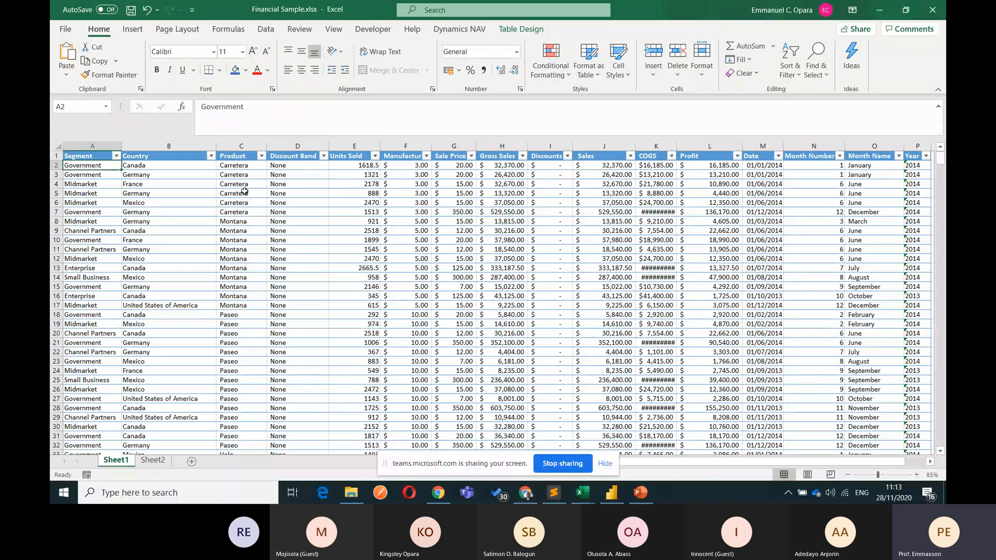
key("Down")
key("Down")
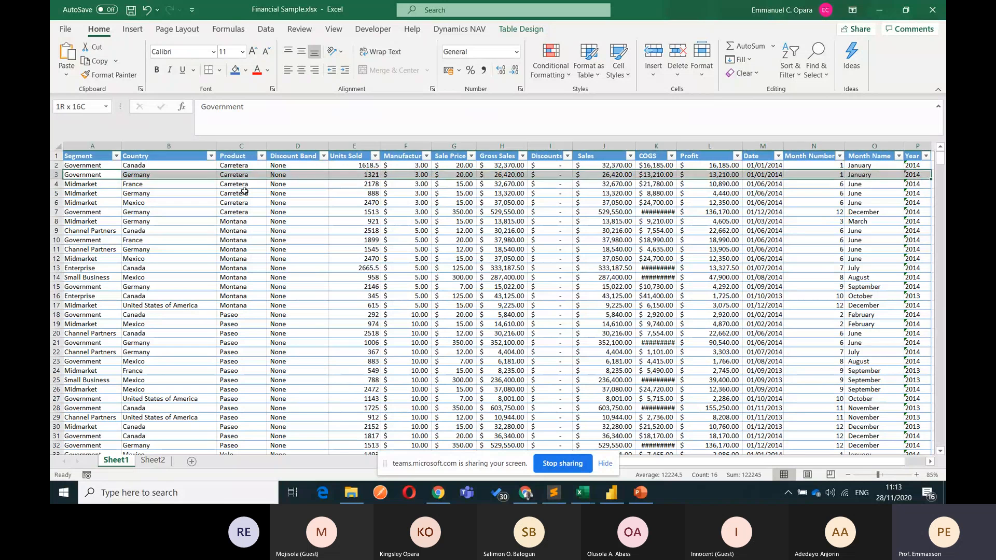
key("shift+space")
key("Down")
key("shift+space")
key("Down")
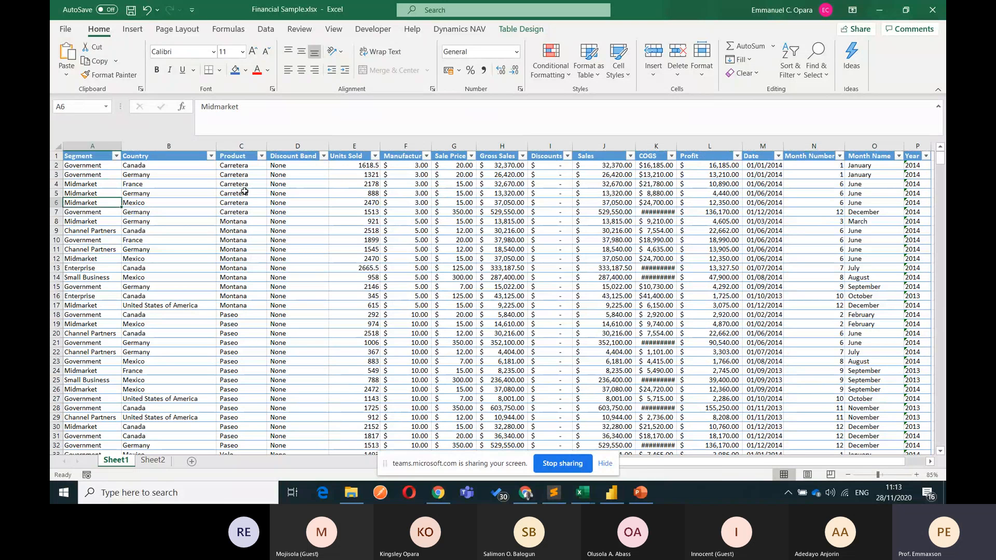
key("shift+space")
key("Down")
key("shift+space")
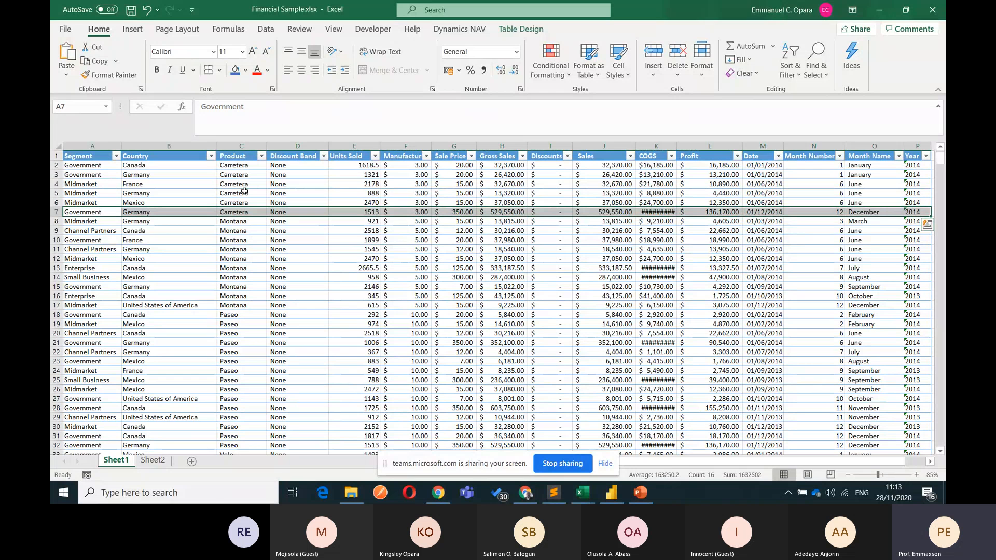
key("Down")
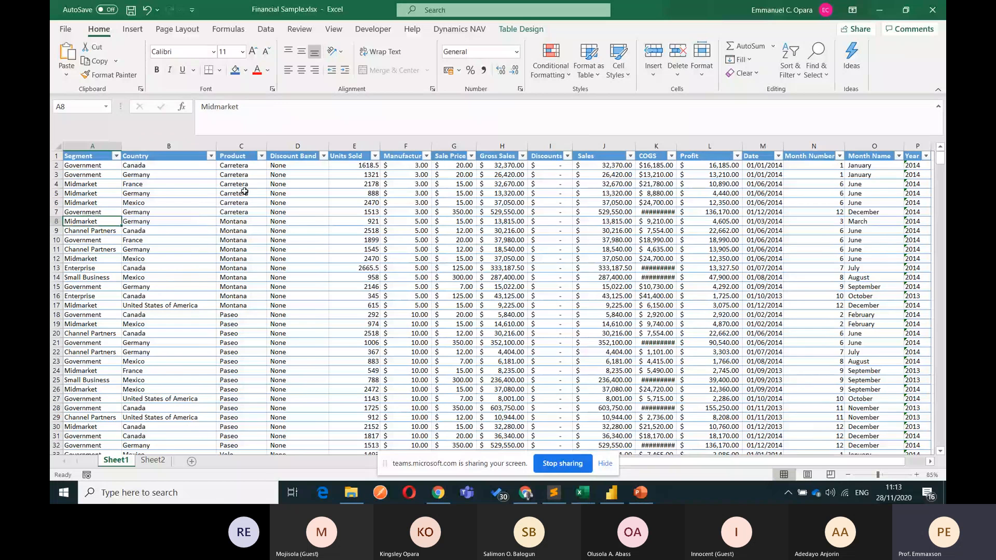
Highlight the whole Product column and step through the neighbouring column headers to Units Sold.
left_click(237, 156)
key("ctrl+shift+Down")
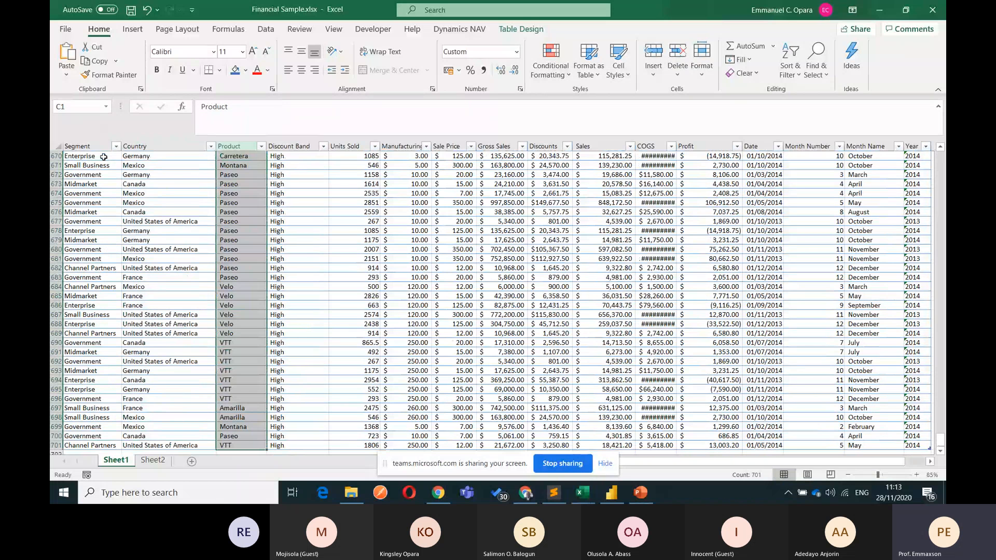
key("Left")
key("Right")
key("Right")
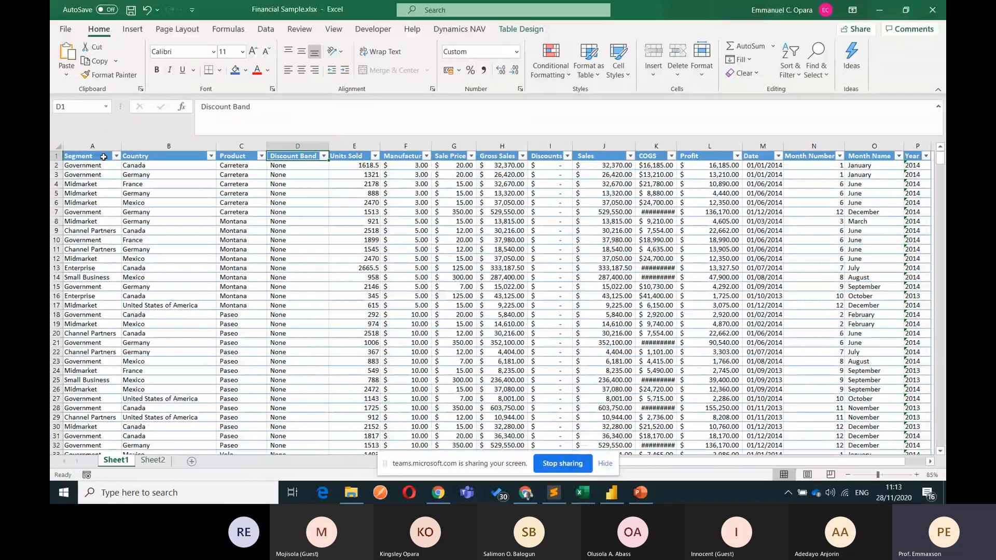
key("Right")
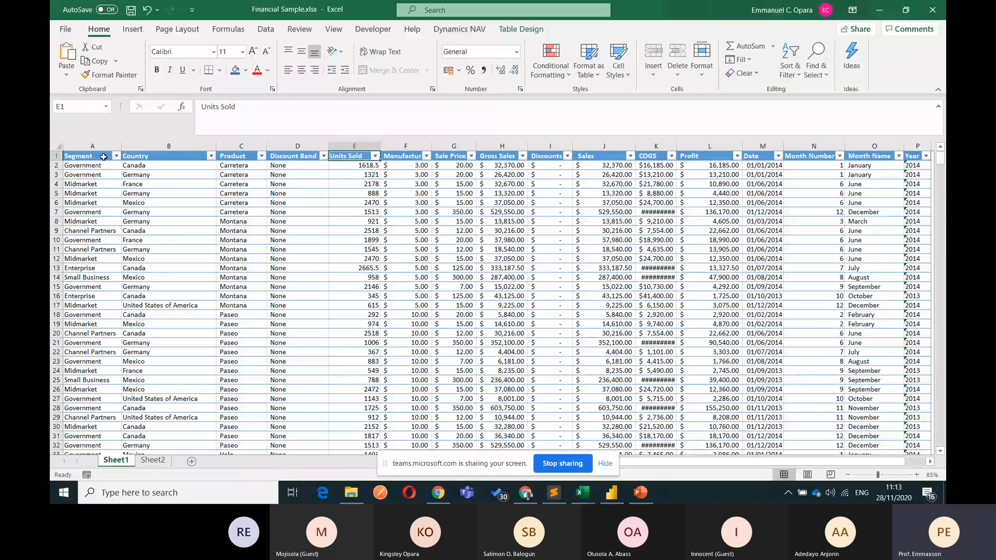
Step through the header cells from Units Sold to Gross Sales in the financial table.
key("Right")
key("Right")
key("Right")
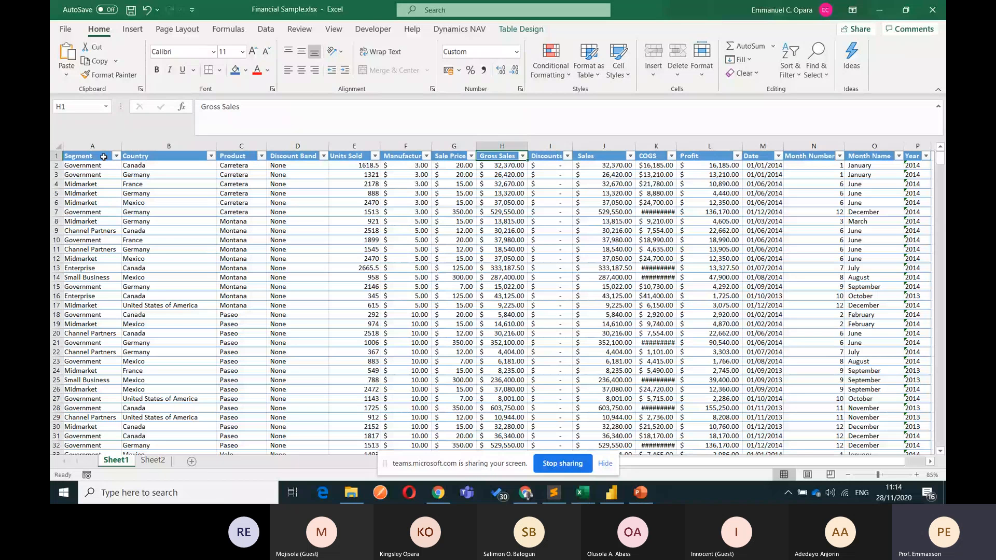
Switch to the Power BI for Beginners presentation in PowerPoint and point out Data and Model in slide 9's title.
key("alt+Tab")
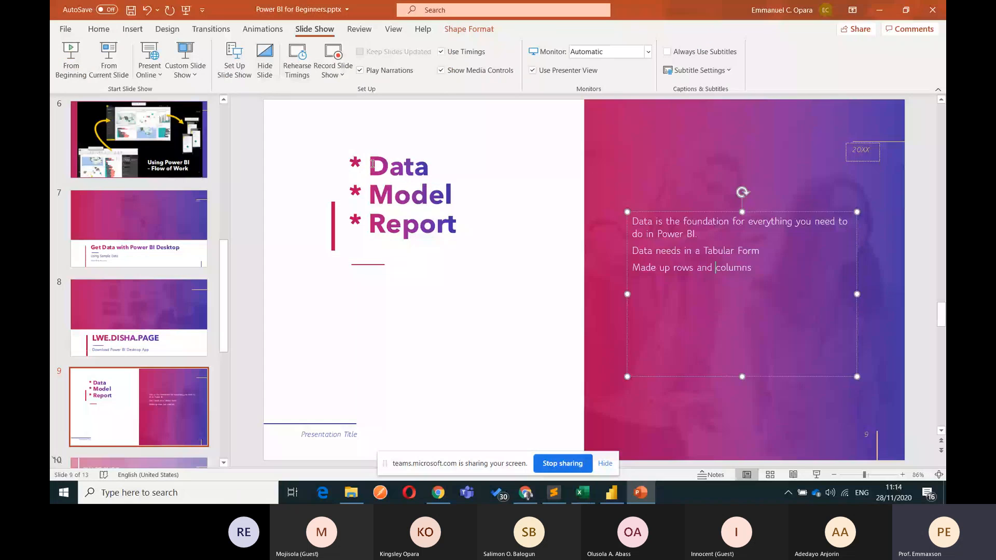
left_click(390, 167)
left_click(390, 191)
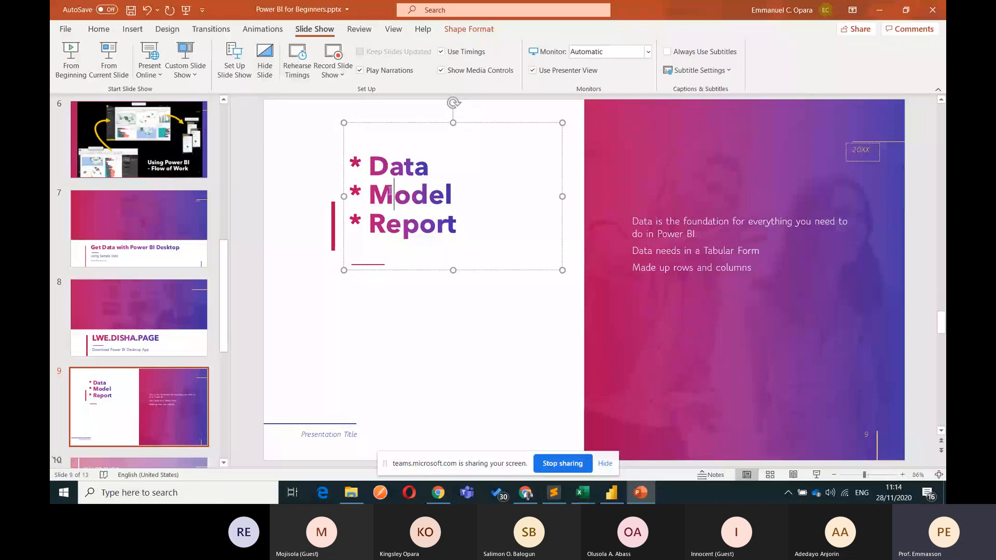
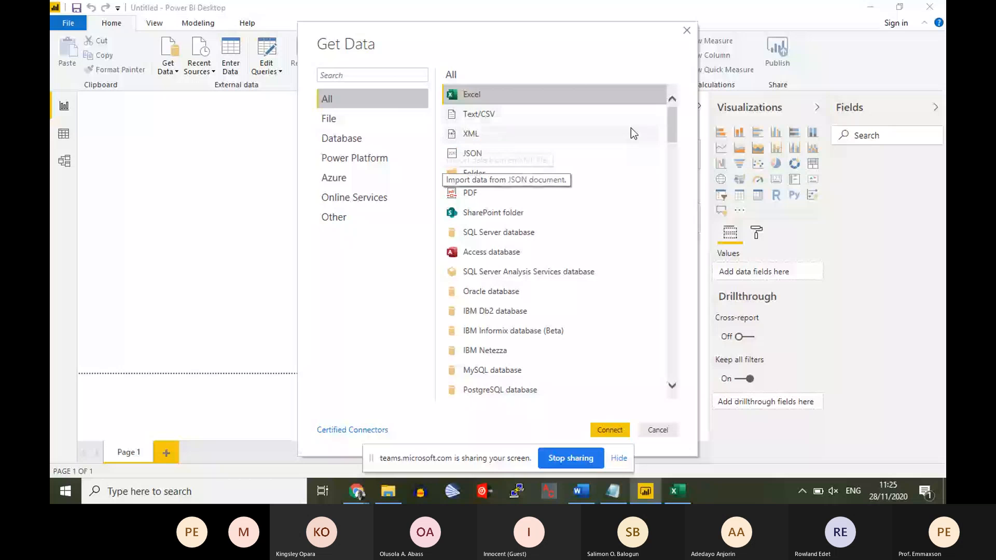
Examine the full list of data source connectors in Power BI Desktop's Get Data window and return to the Excel entry.
left_click_drag(674, 132, 678, 170)
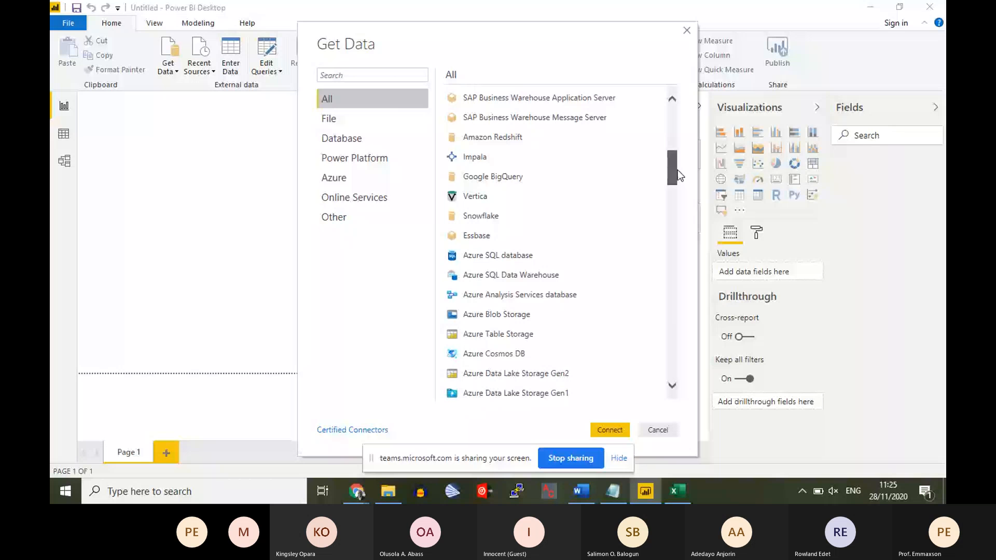
left_click_drag(678, 175, 678, 180)
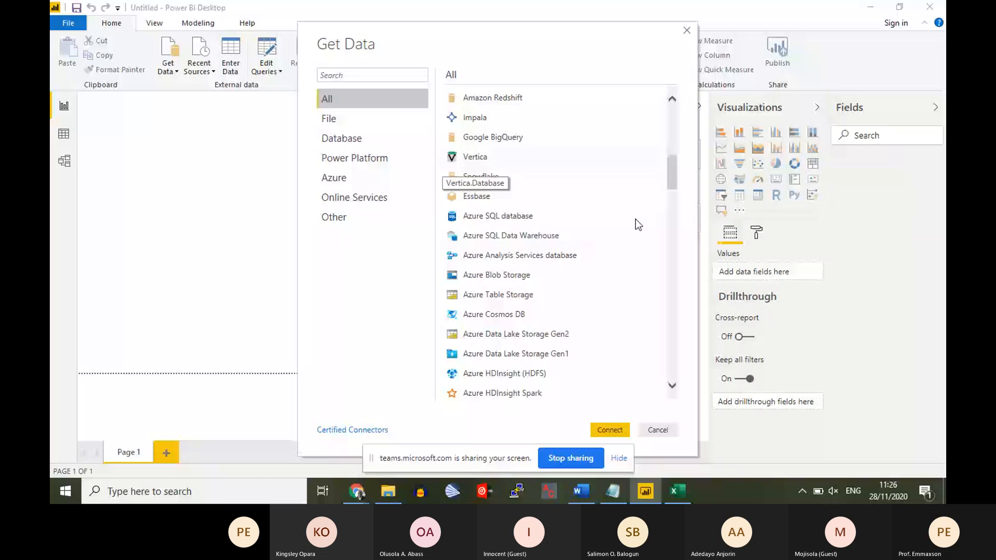
left_click_drag(672, 183, 670, 141)
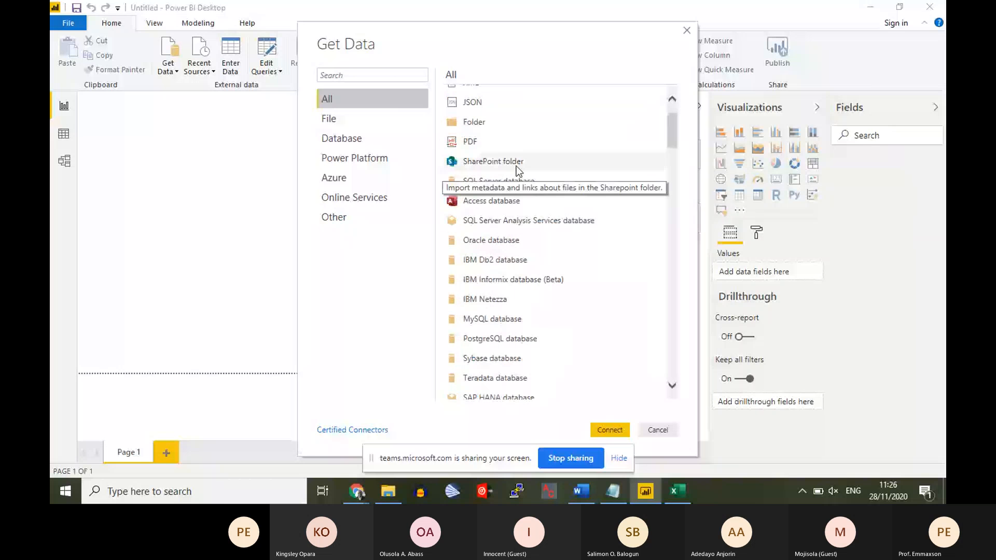
scroll(508, 166, "down", 1)
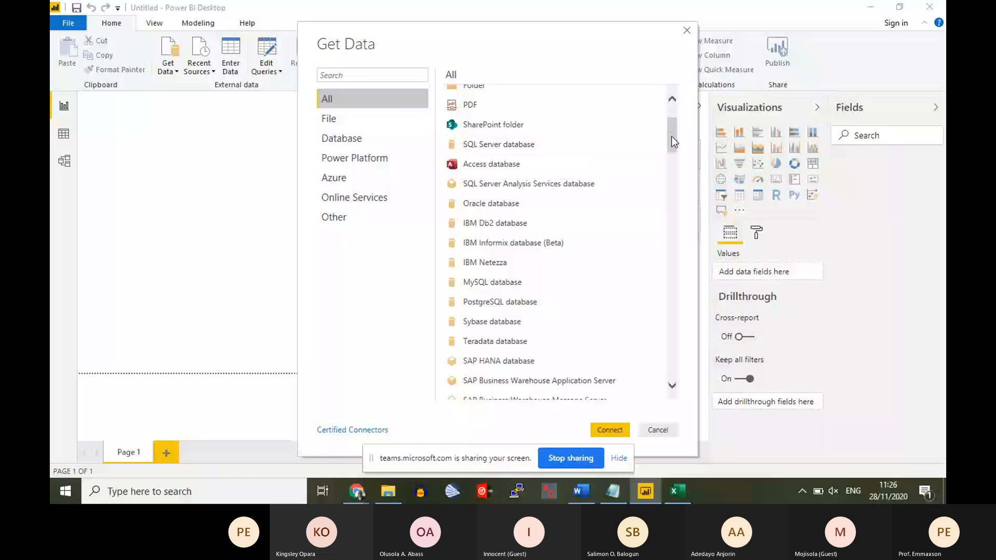
left_click_drag(671, 136, 676, 246)
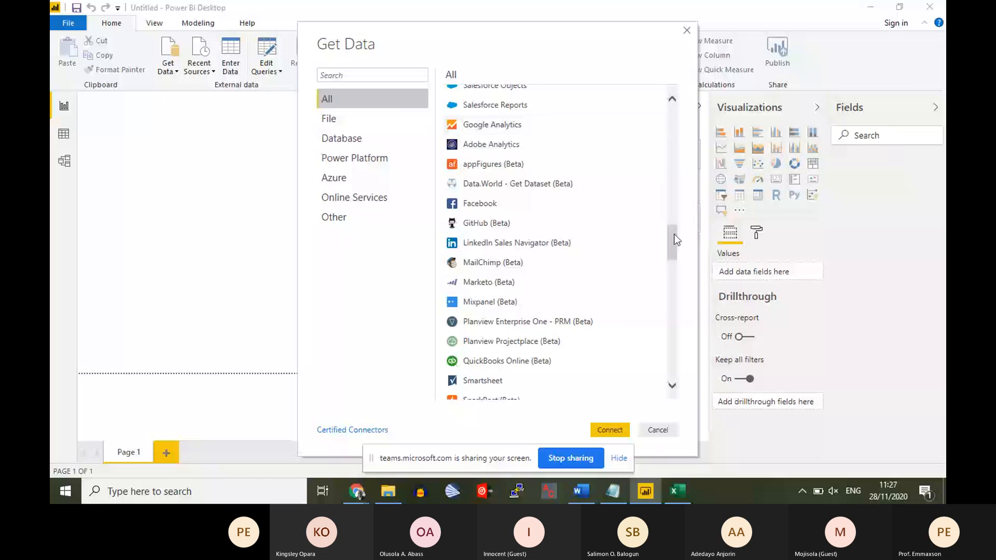
left_click_drag(676, 237, 676, 287)
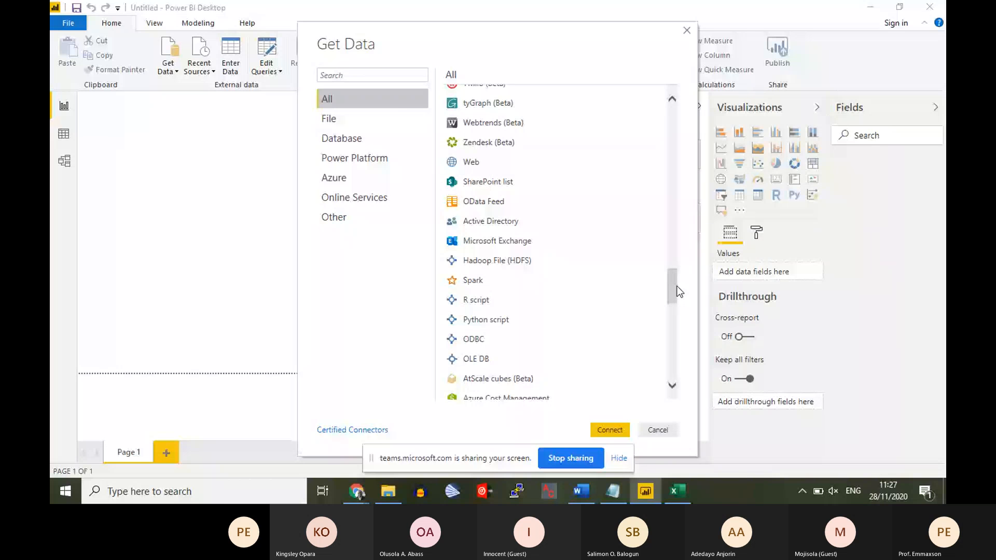
left_click_drag(673, 287, 685, 379)
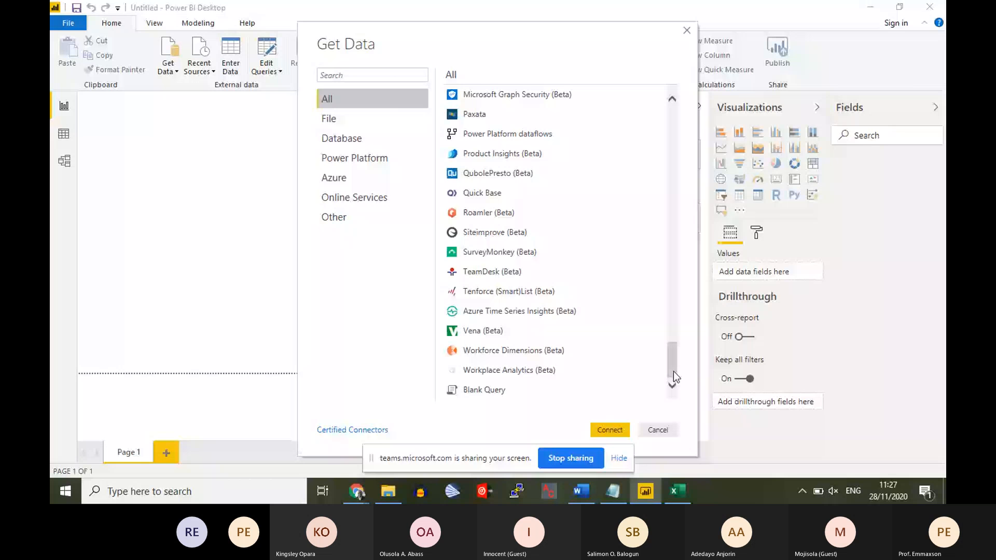
left_click_drag(674, 371, 678, 114)
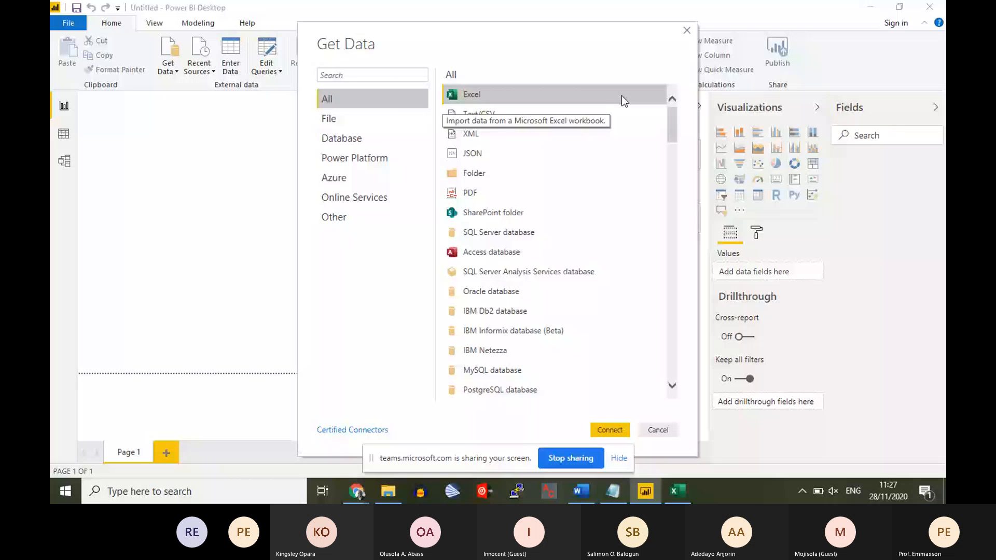
Connect to an Excel workbook as the data source and browse to the Downloads folder.
left_click(602, 431)
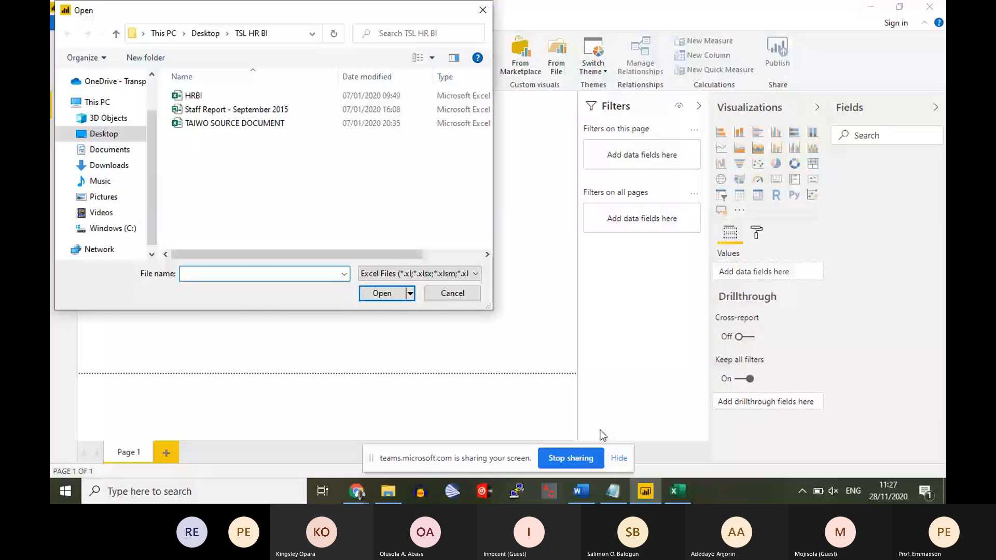
left_click(113, 167)
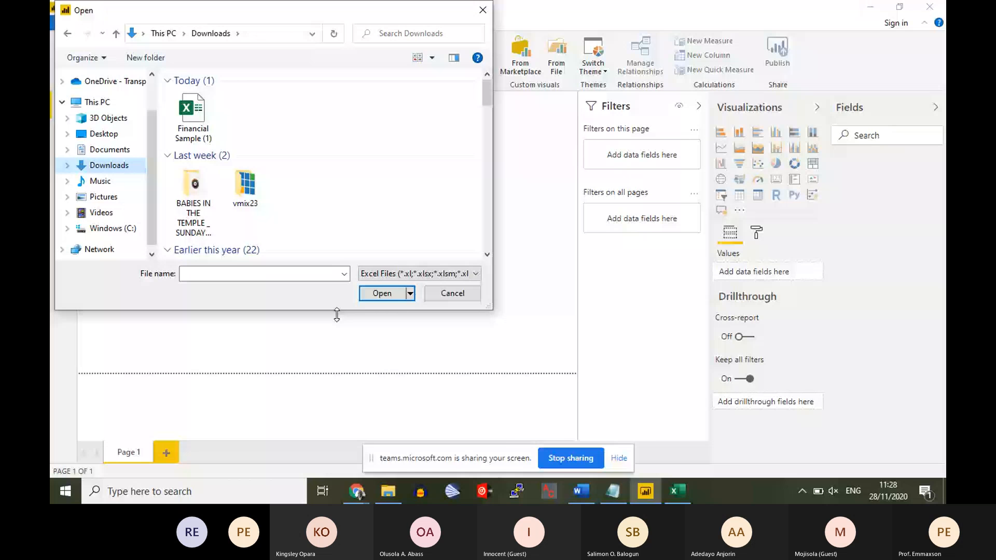
Check the Microsoft Teams meeting in Chrome and return to Power BI's file selection dialog.
left_click(357, 492)
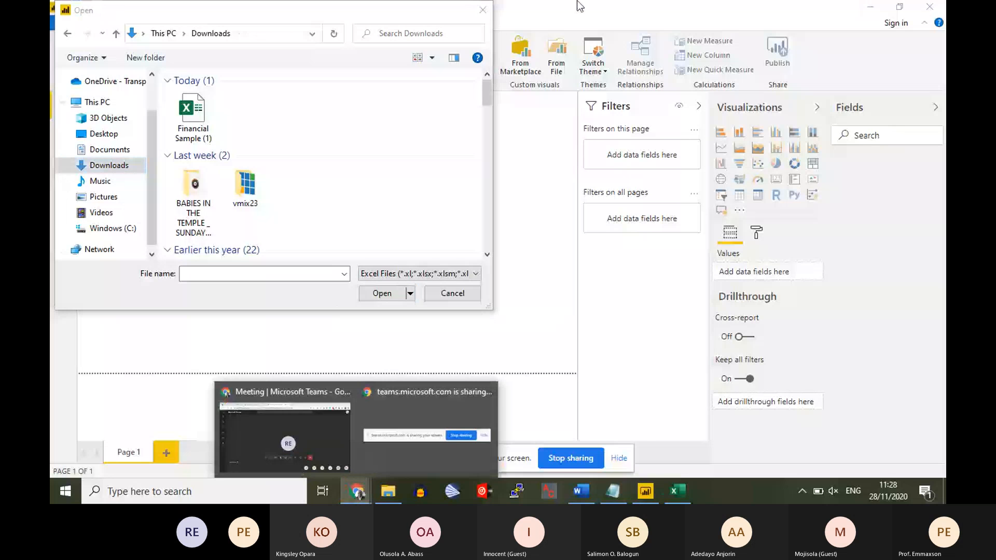
left_click(319, 18)
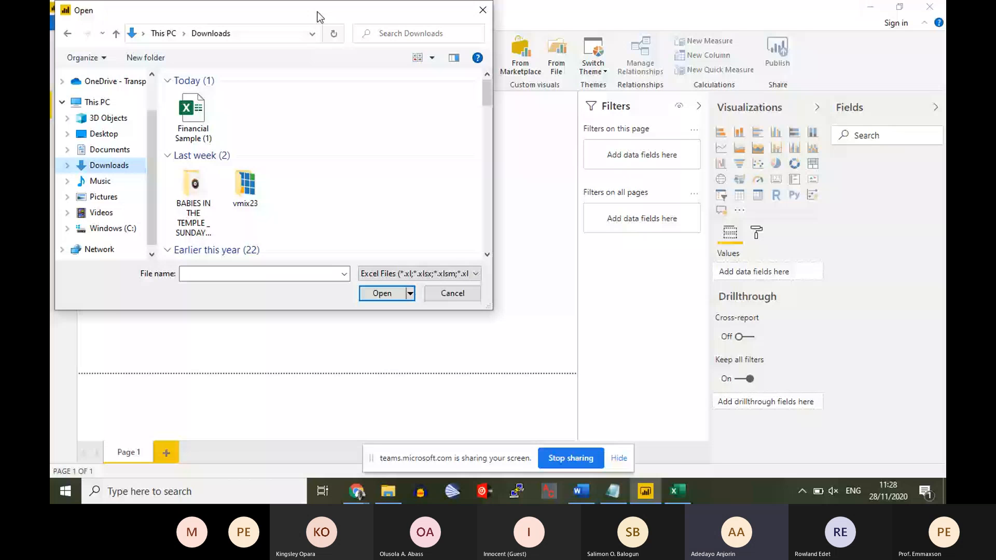
left_click(562, 449)
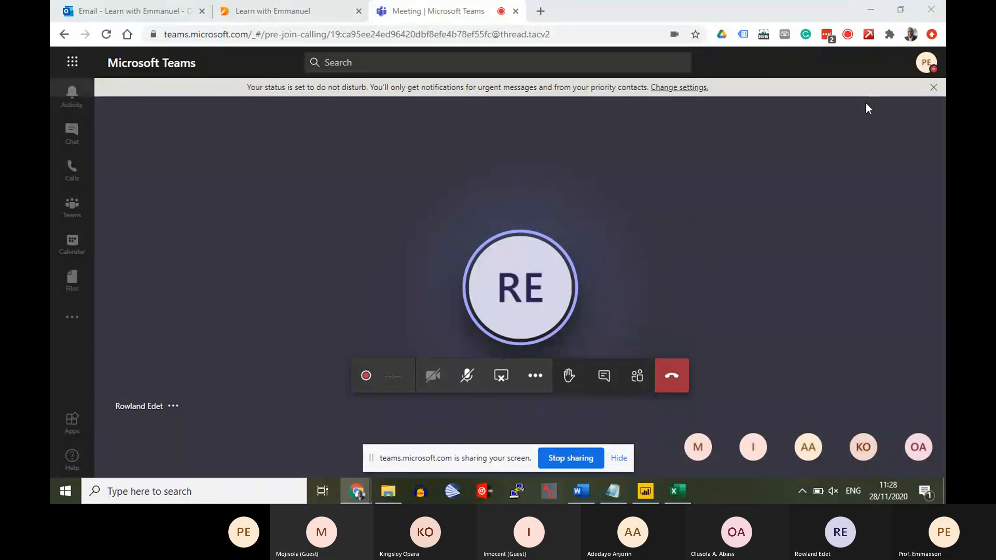
left_click(870, 9)
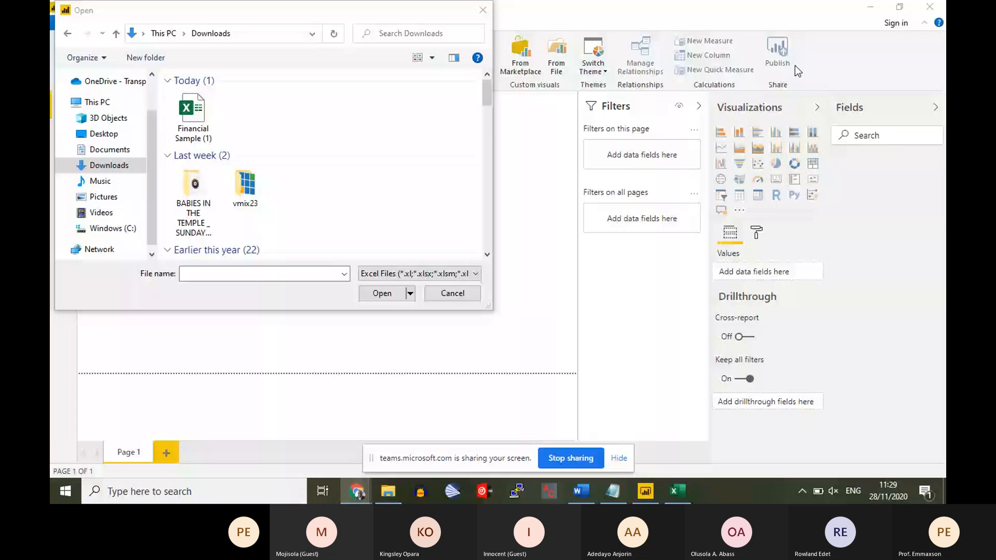
left_click(257, 15)
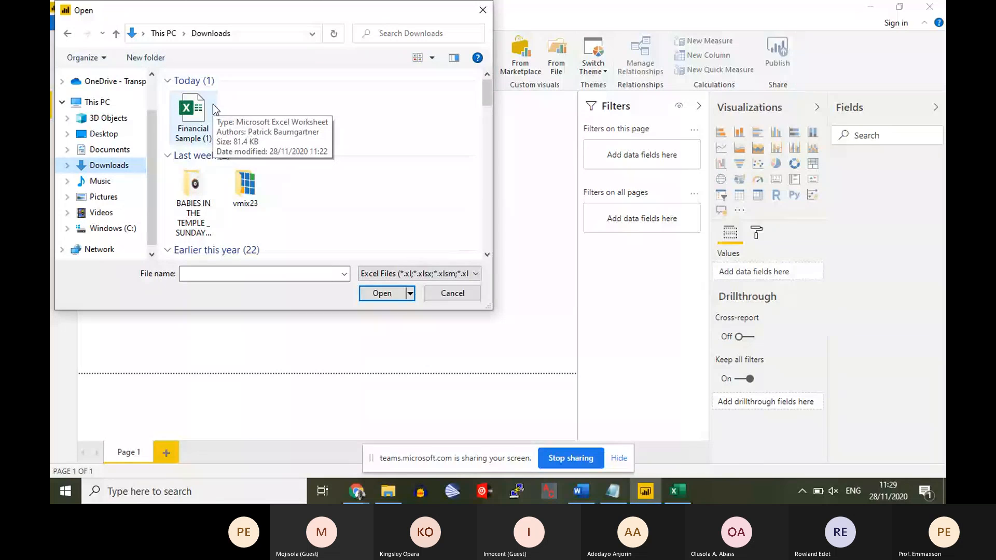
Open the Financial Sample (1) workbook from Downloads as the data source.
left_click(191, 122)
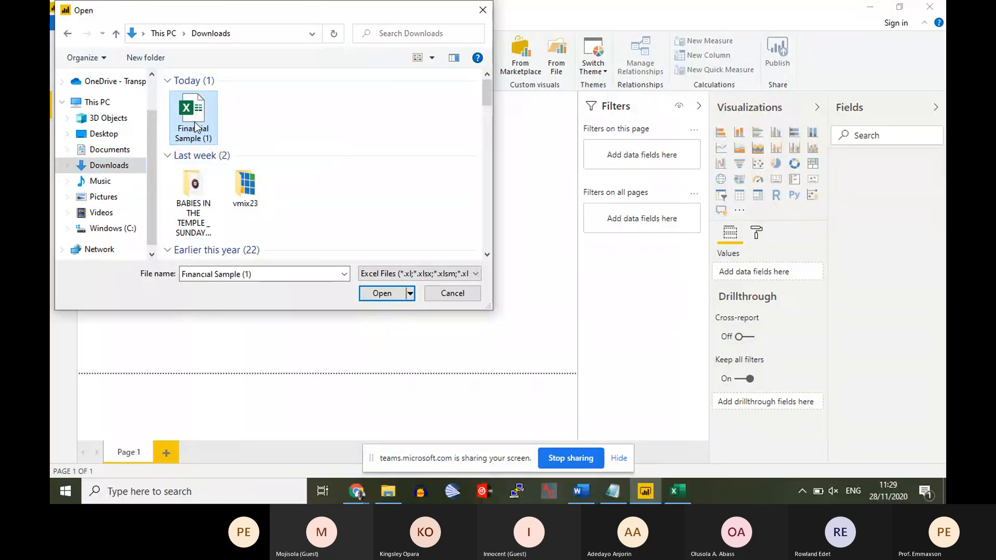
left_click(376, 294)
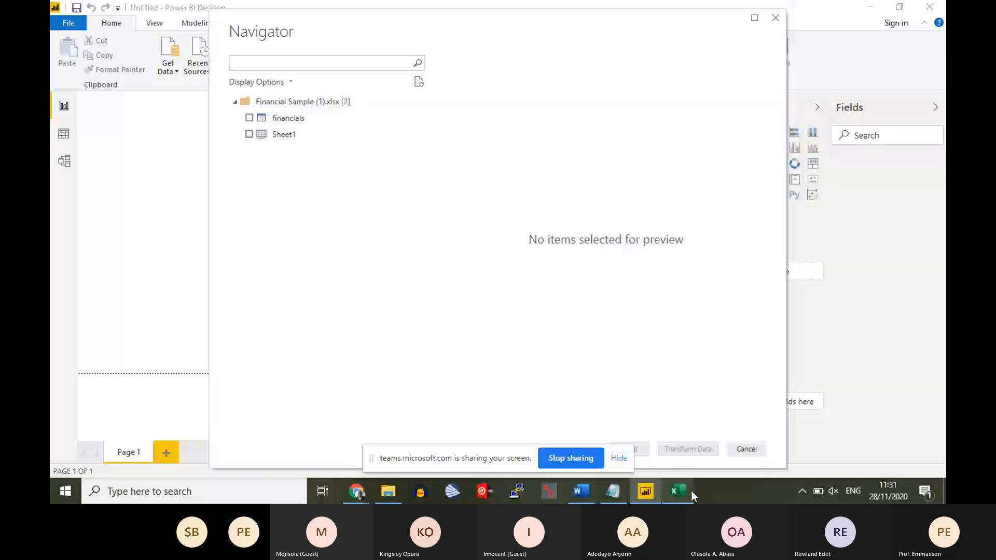
Switch to Financial Sample (1) in Excel, discard the recovered files and enable editing of the workbook.
mouse_move(691, 490)
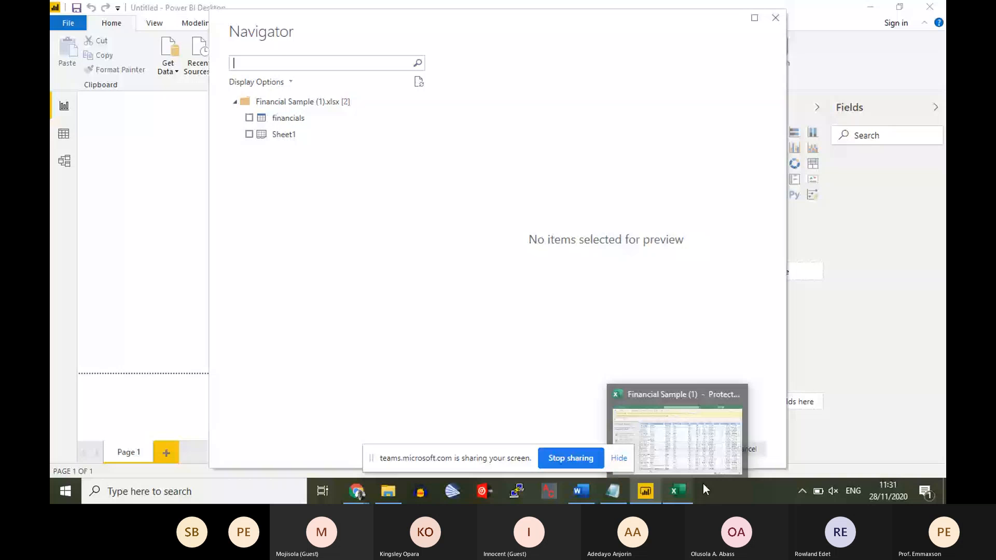
left_click(703, 484)
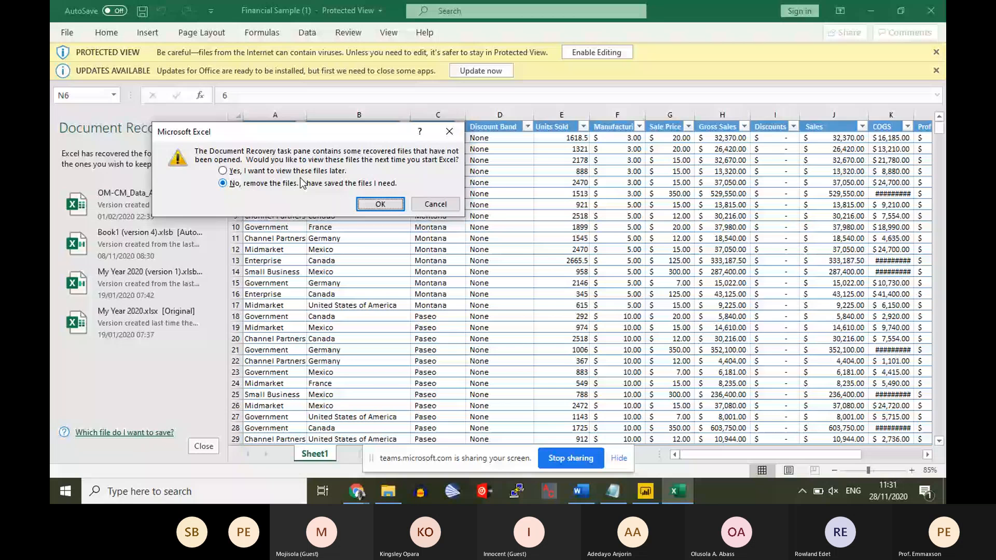
key("Return")
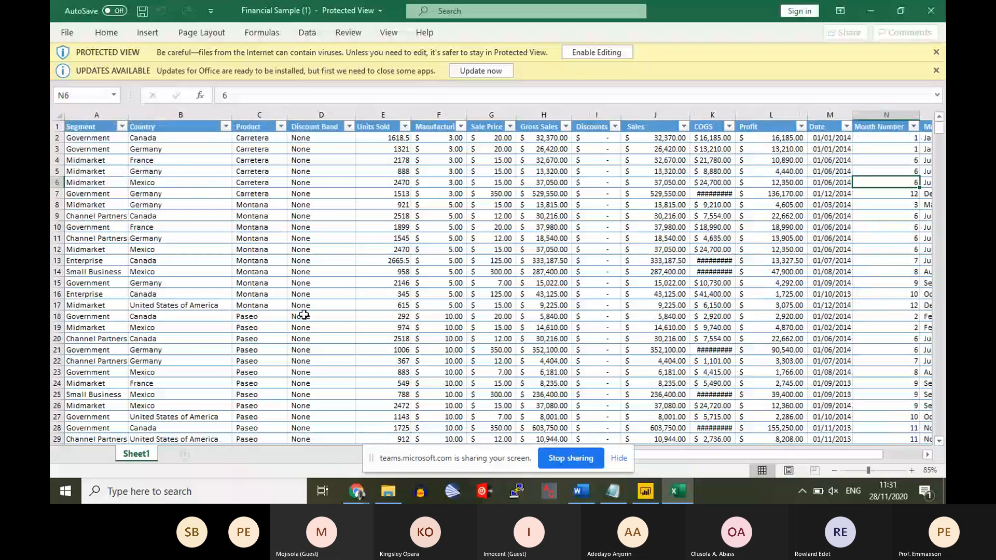
left_click(598, 53)
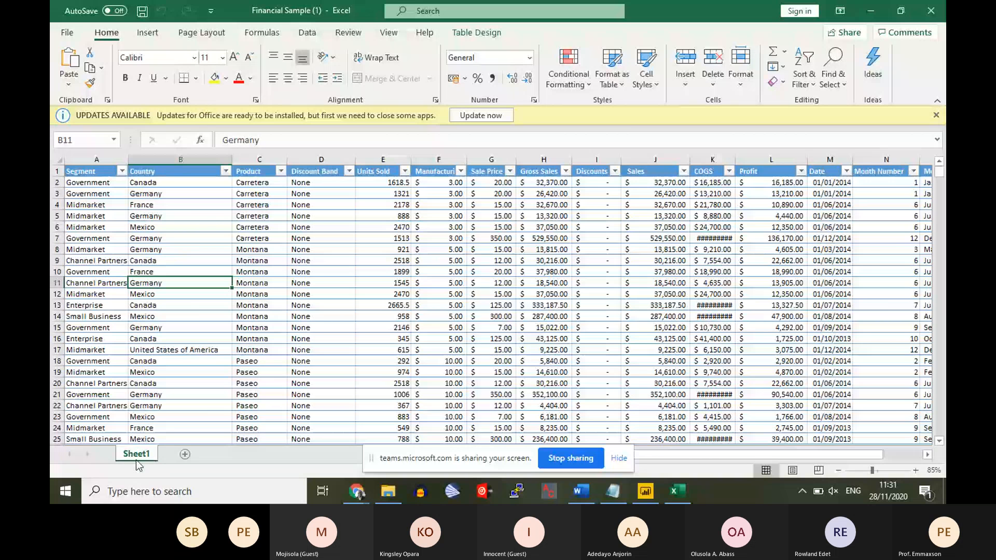
Show the financials table's name in its design settings and highlight the range A1:L9.
left_click(477, 33)
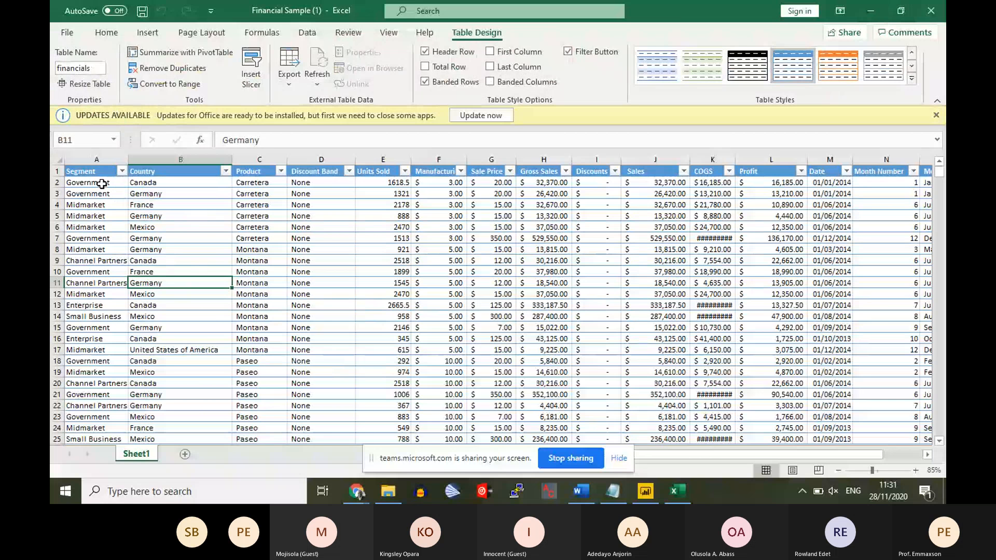
left_click_drag(96, 174, 181, 172)
left_click_drag(336, 155, 755, 274)
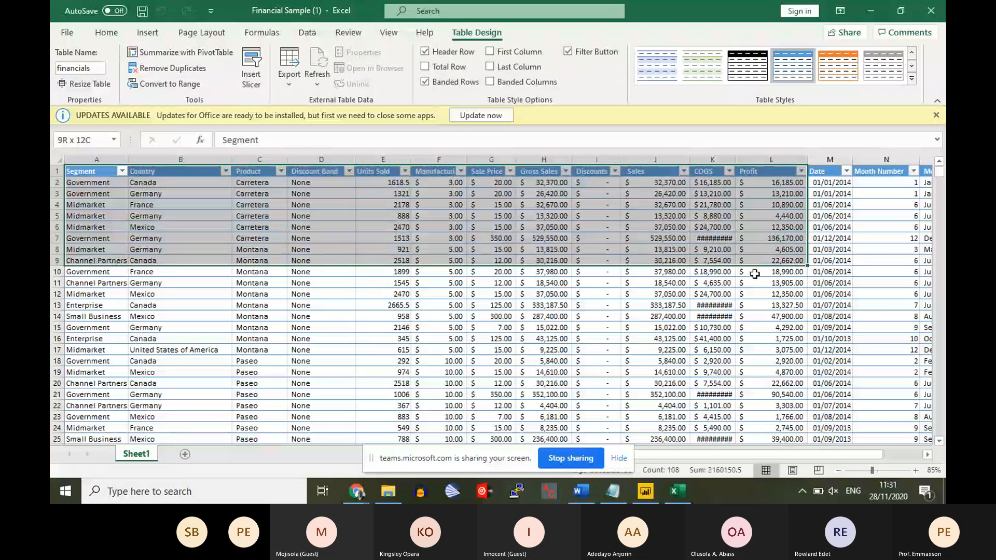
left_click(322, 328)
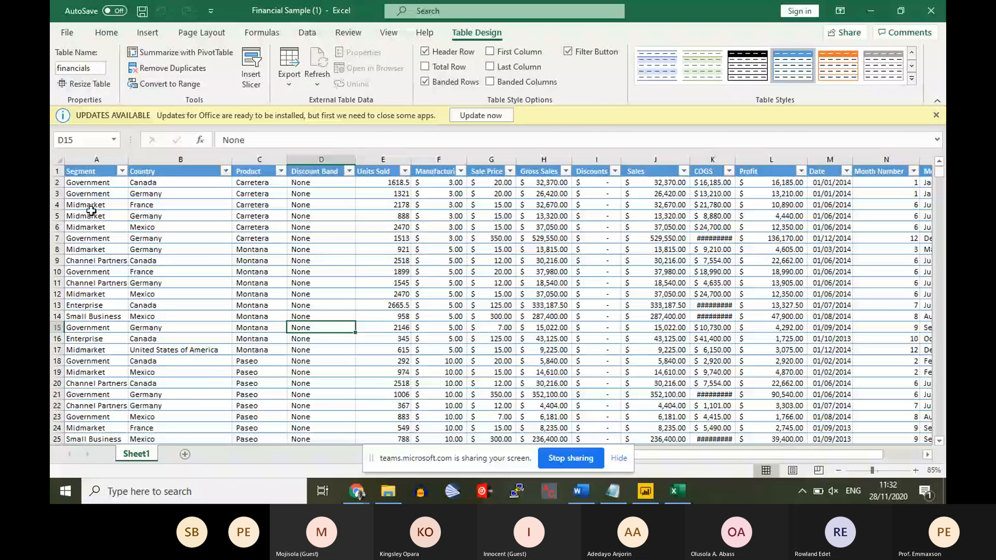
Highlight the first two records of the financials table and inspect its last columns up to Year.
left_click_drag(89, 183, 866, 199)
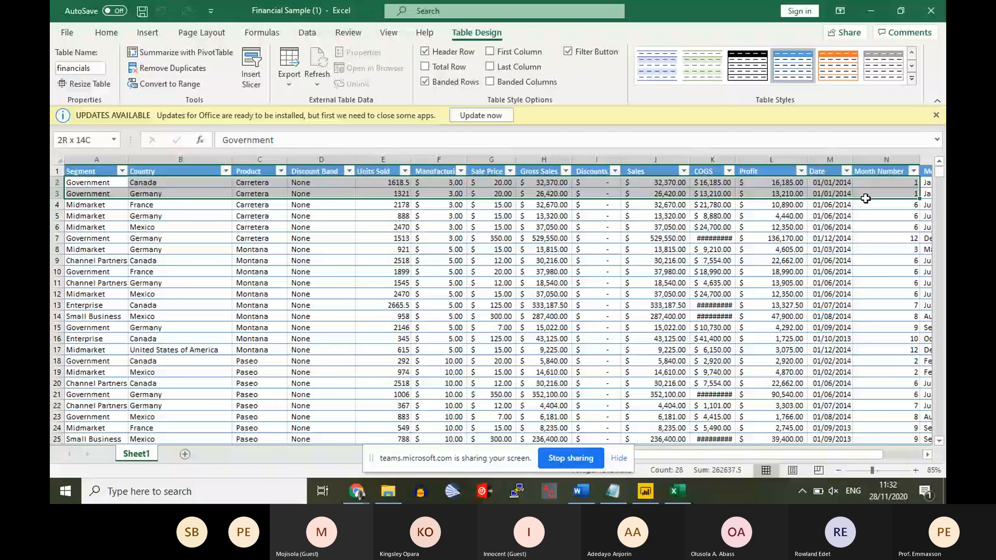
left_click(776, 183)
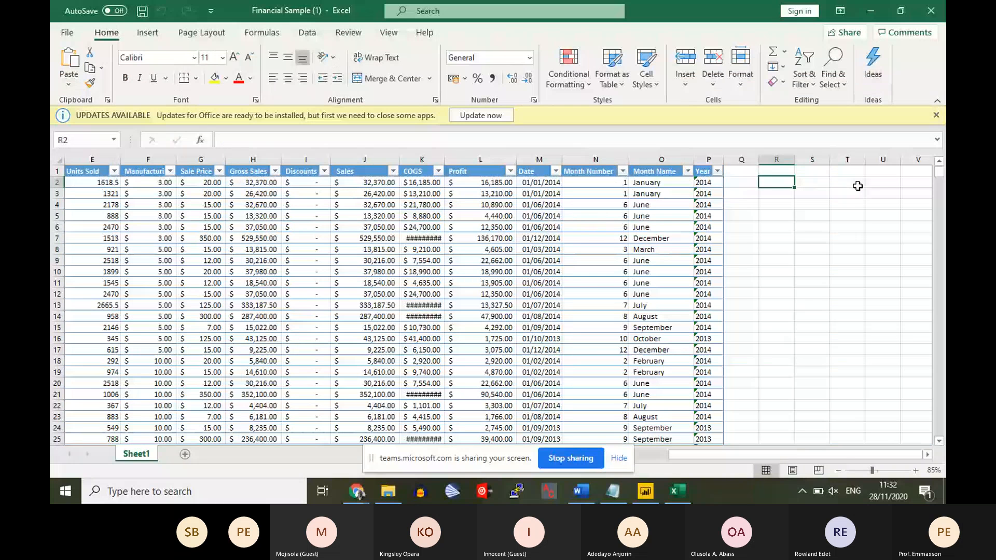
key("Left")
key("Left")
key("Left")
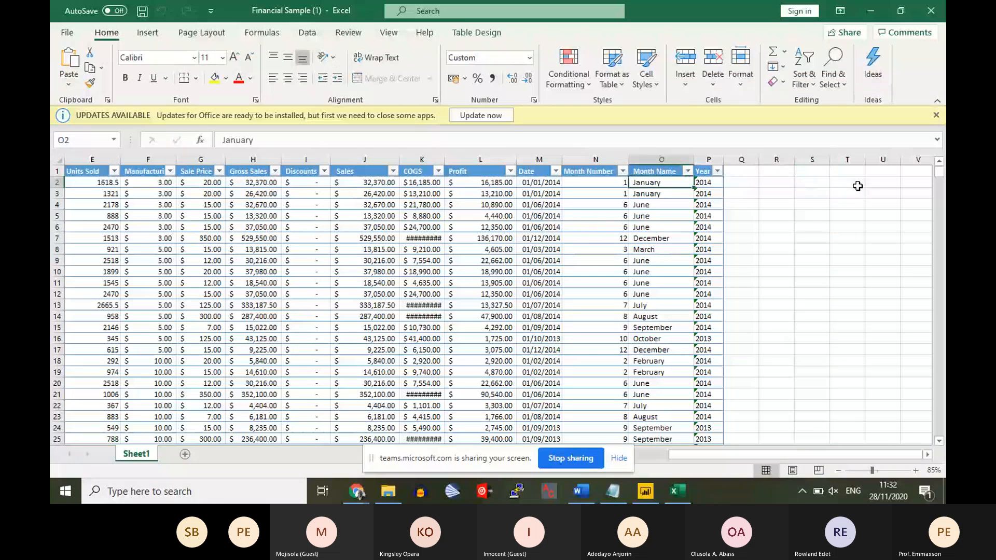
Return to Power BI's Navigator, select the financials table and open it in Power Query Editor for transformation.
left_click(875, 15)
left_click(250, 118)
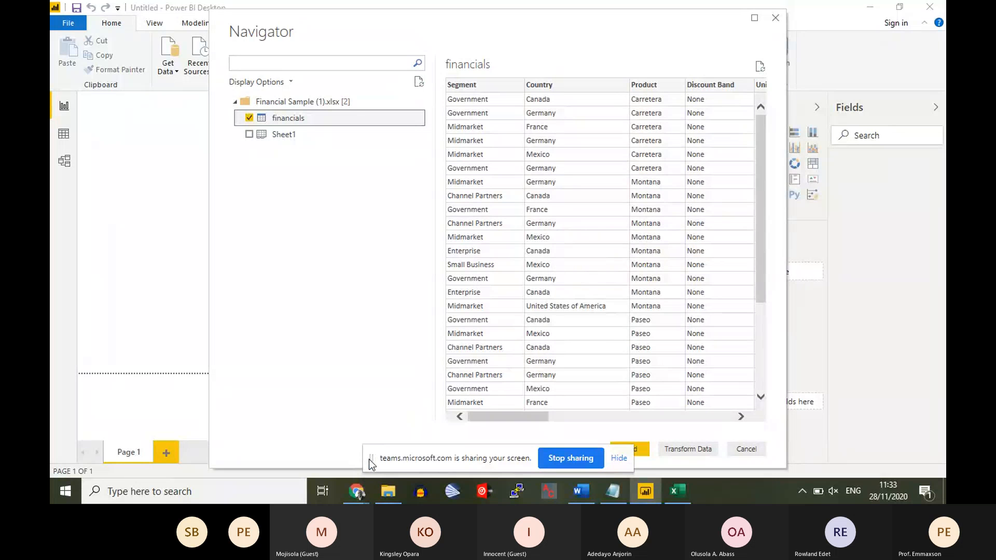
left_click_drag(369, 460, 71, 503)
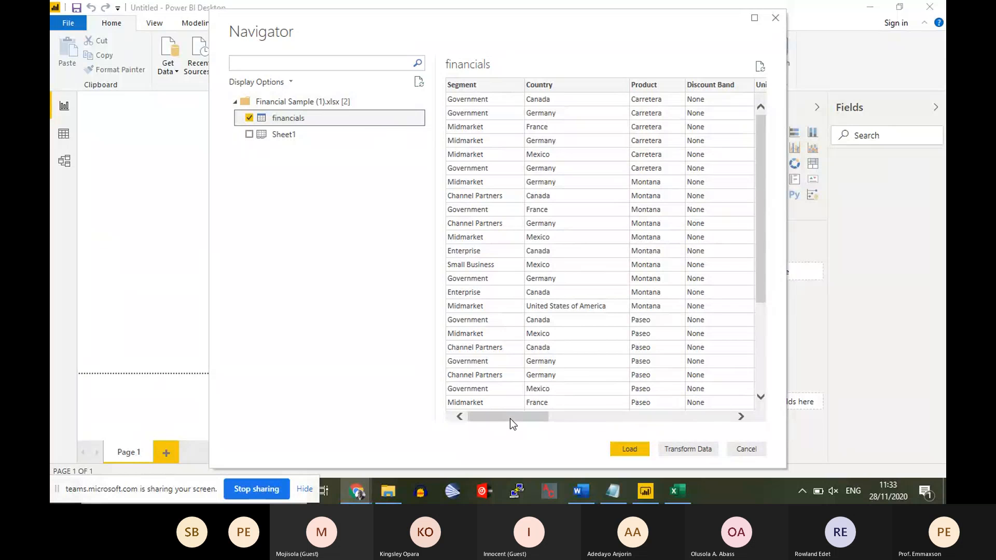
left_click_drag(510, 416, 454, 322)
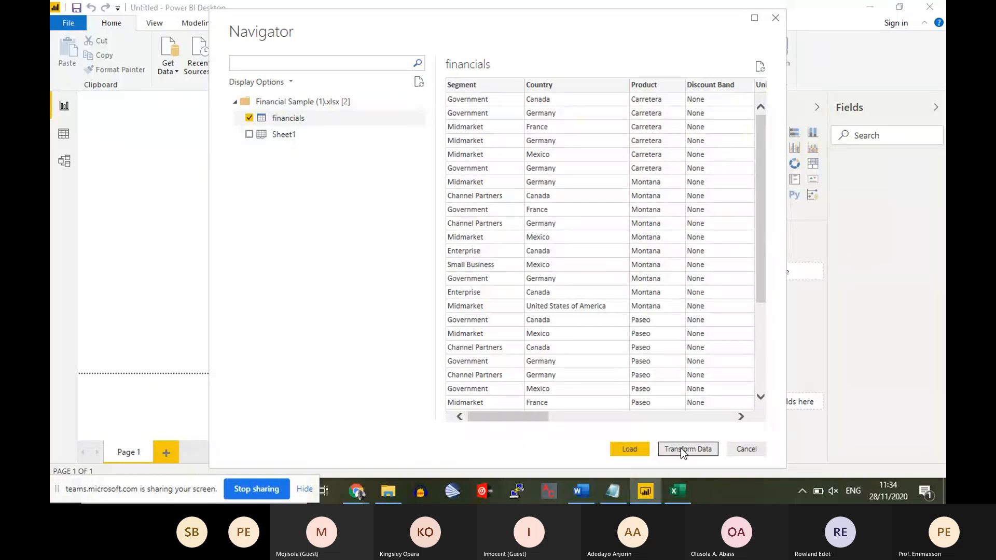
left_click(652, 344)
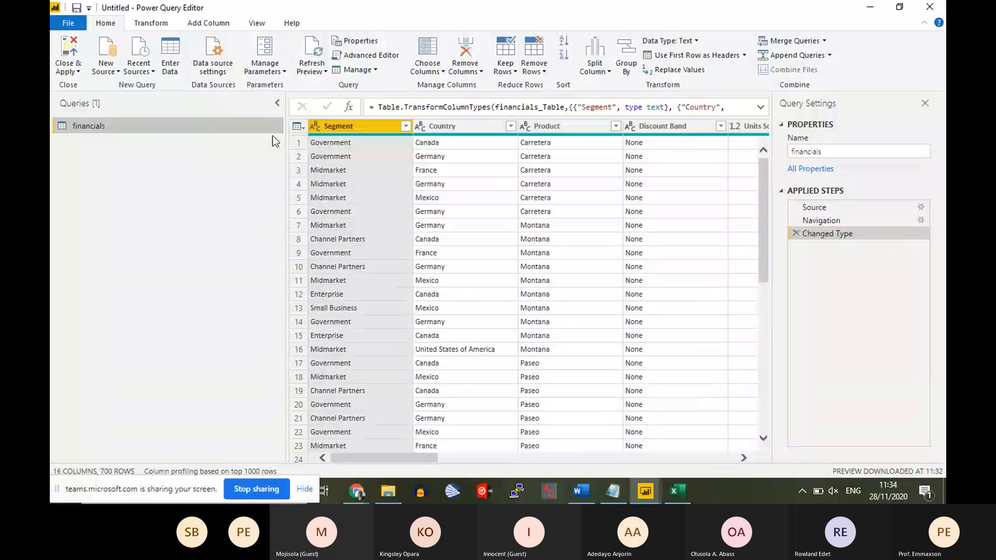
Narrow the Queries pane and transform the Country column's text to UPPERCASE.
left_click_drag(286, 136, 152, 133)
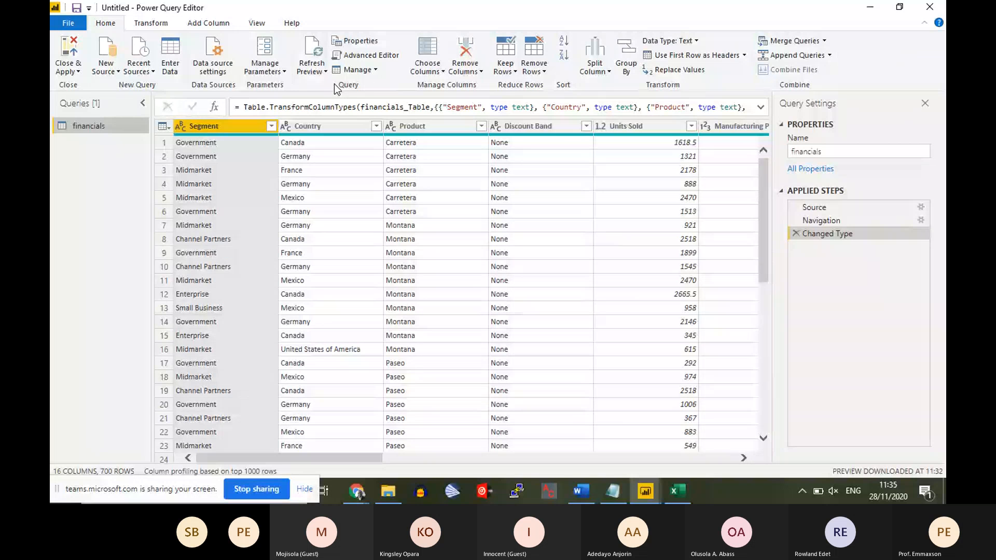
right_click(317, 129)
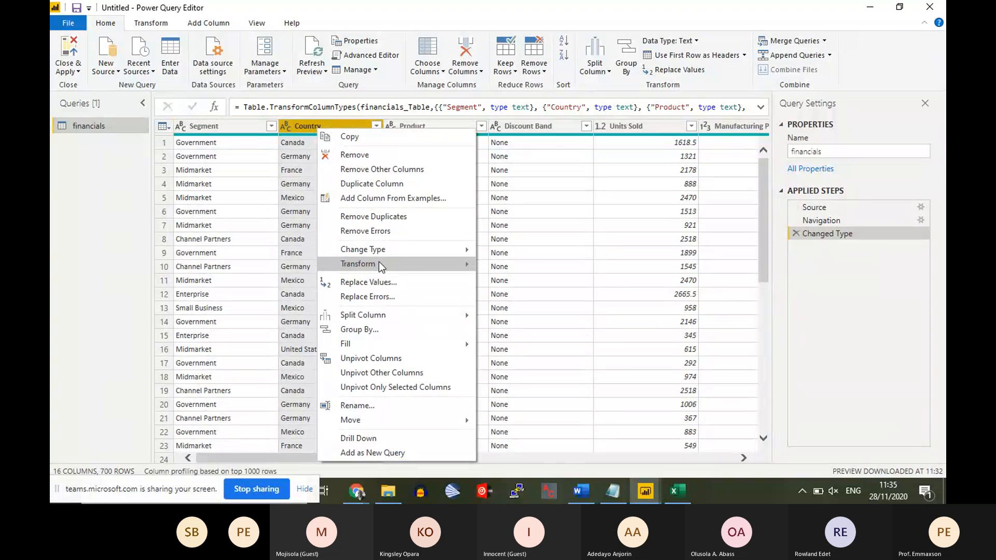
mouse_move(415, 264)
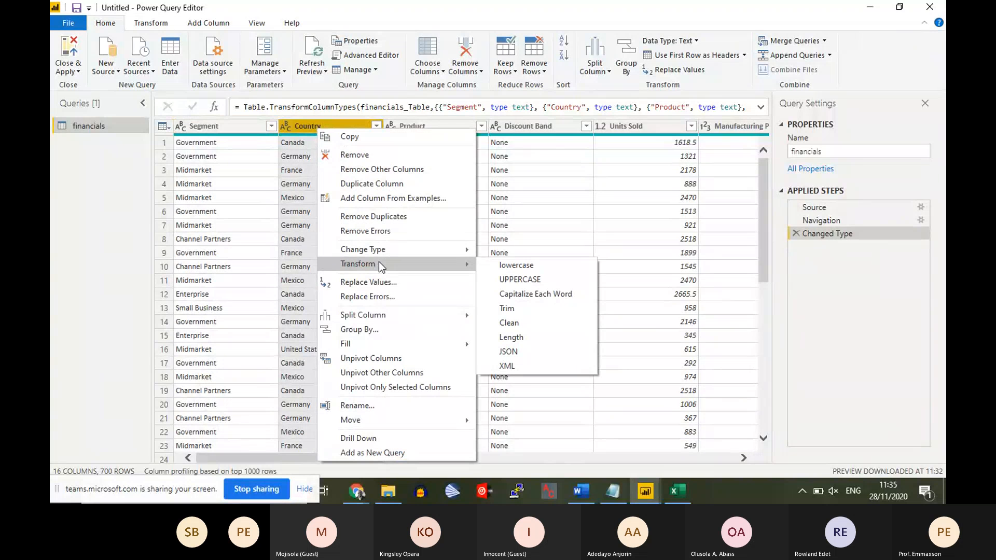
left_click(530, 278)
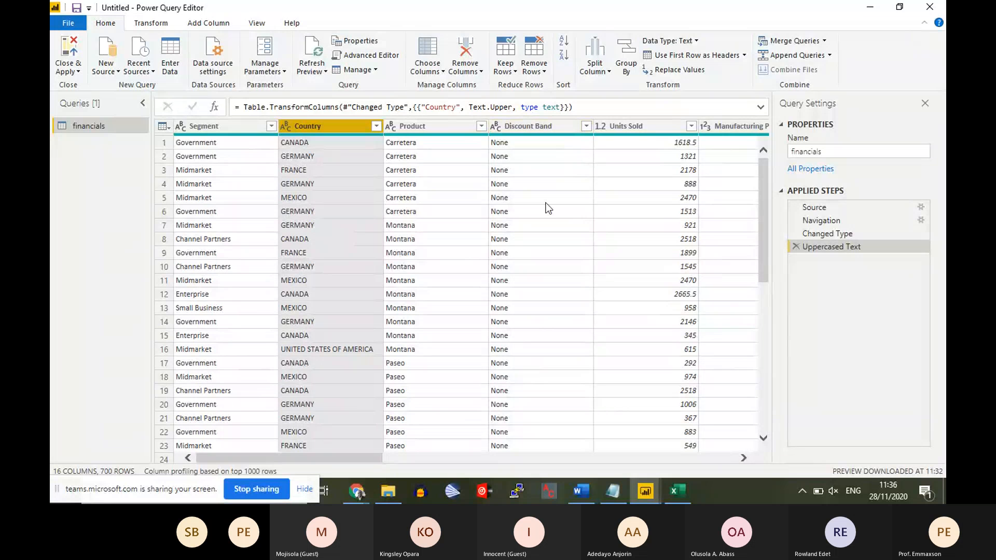
Review the financials rows and examine all columns across to Year in the query preview.
scroll(545, 207, "down", 1)
scroll(555, 210, "down", 9)
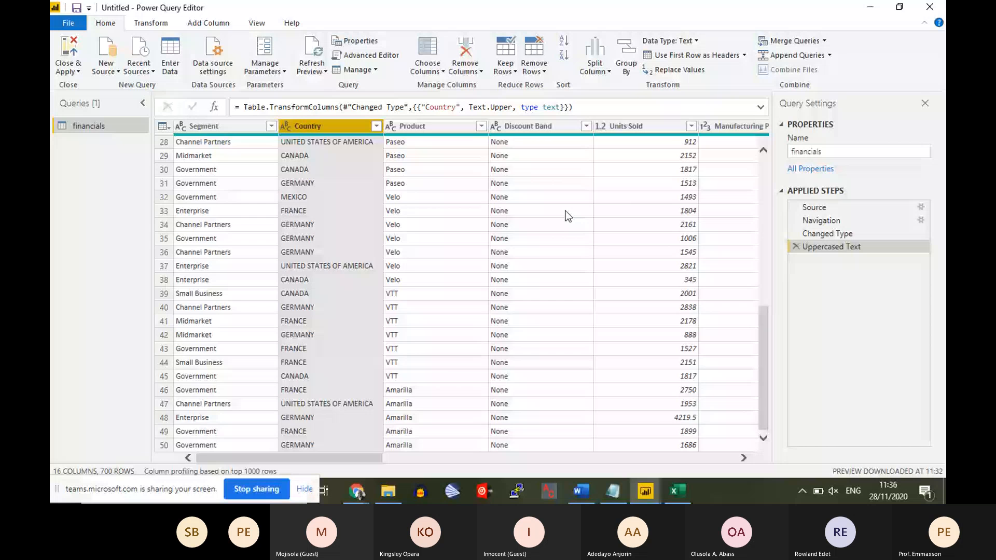
scroll(555, 222, "down", 8)
scroll(534, 285, "up", 4)
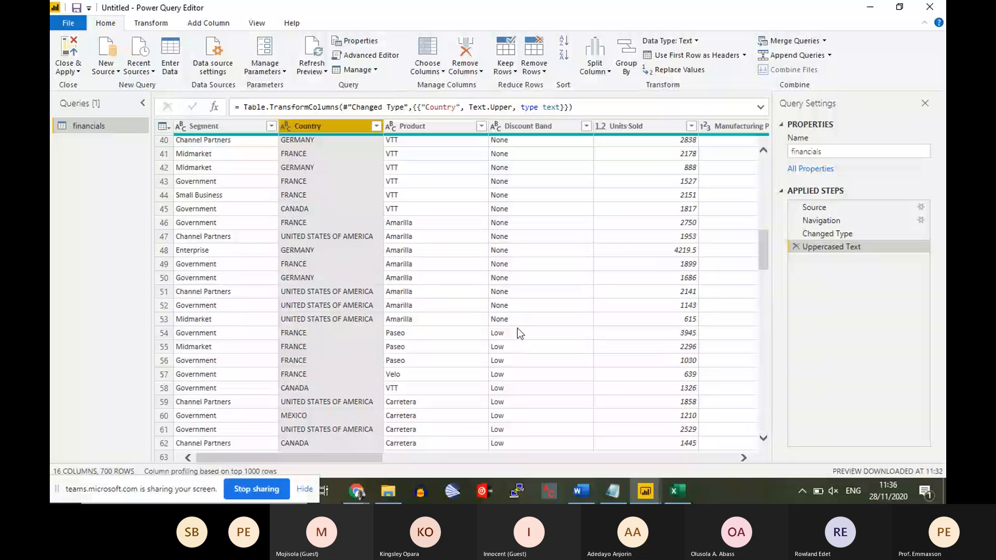
scroll(513, 278, "up", 5)
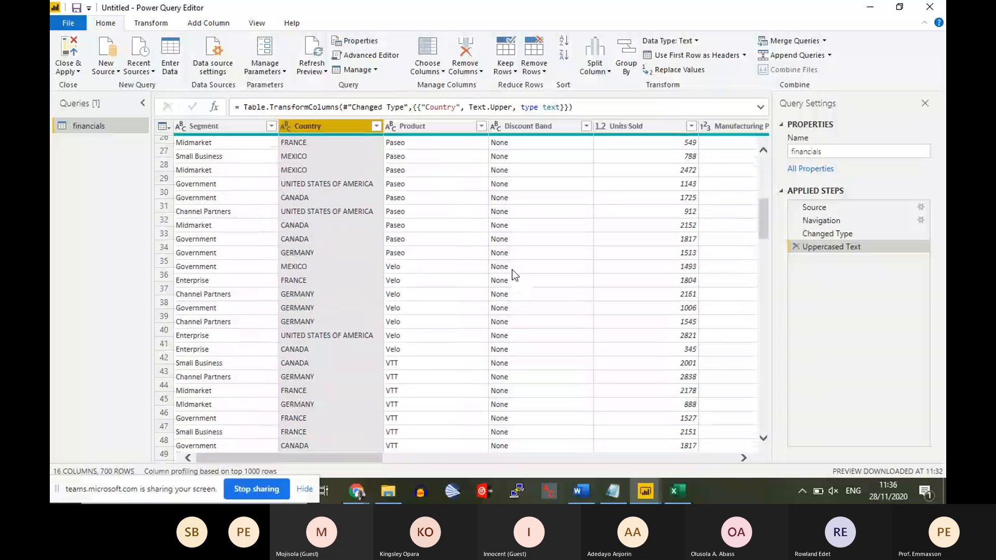
scroll(512, 270, "up", 9)
left_click_drag(267, 455, 381, 443)
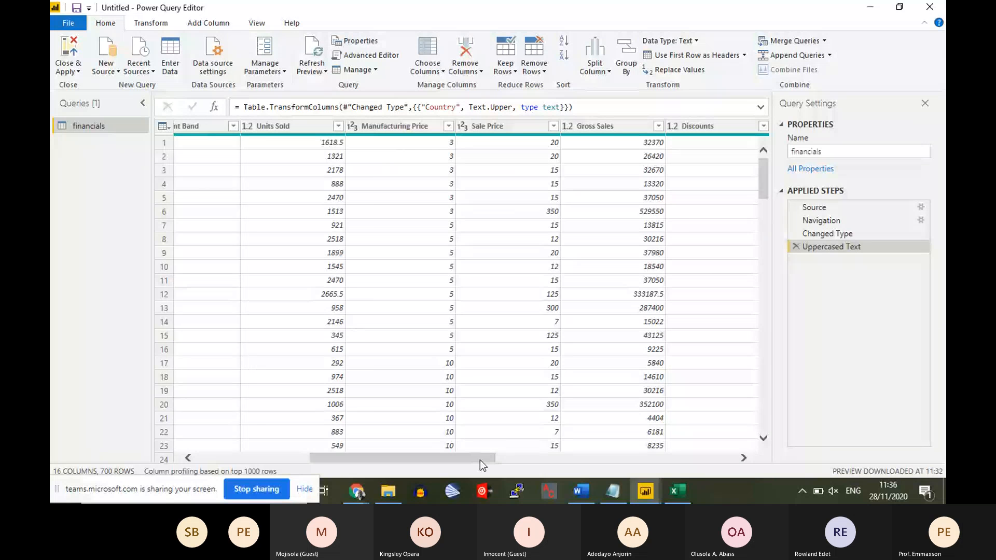
left_click_drag(481, 458, 724, 441)
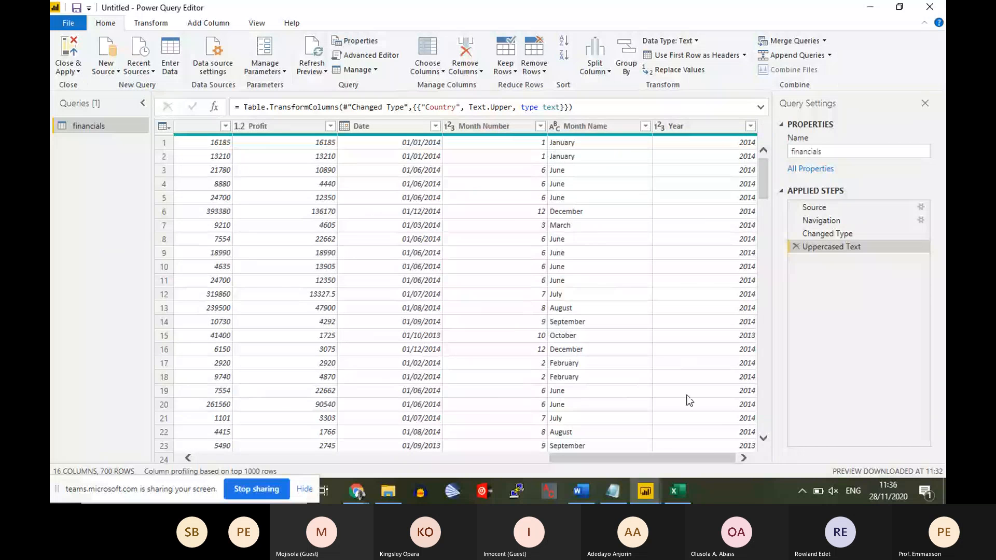
left_click_drag(676, 458, 264, 493)
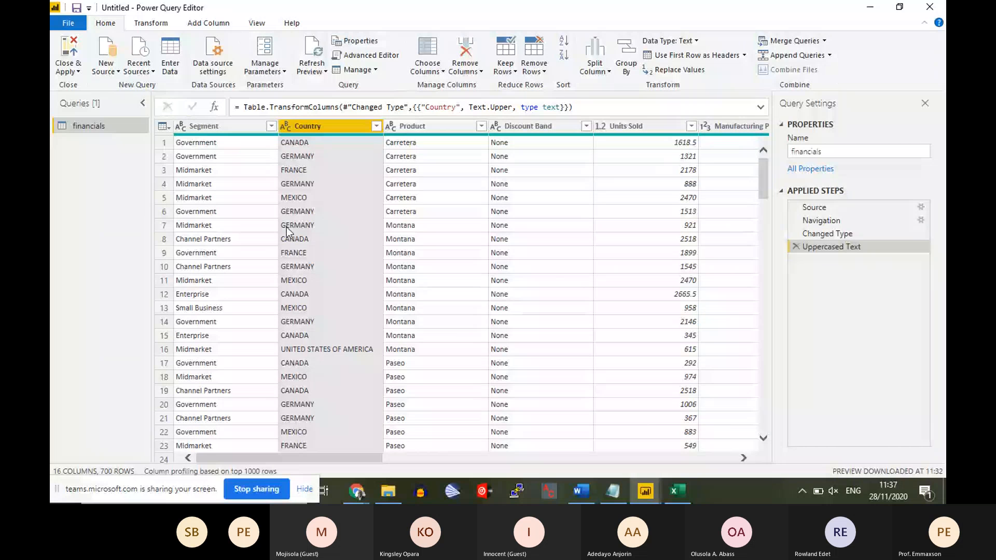
left_click(272, 127)
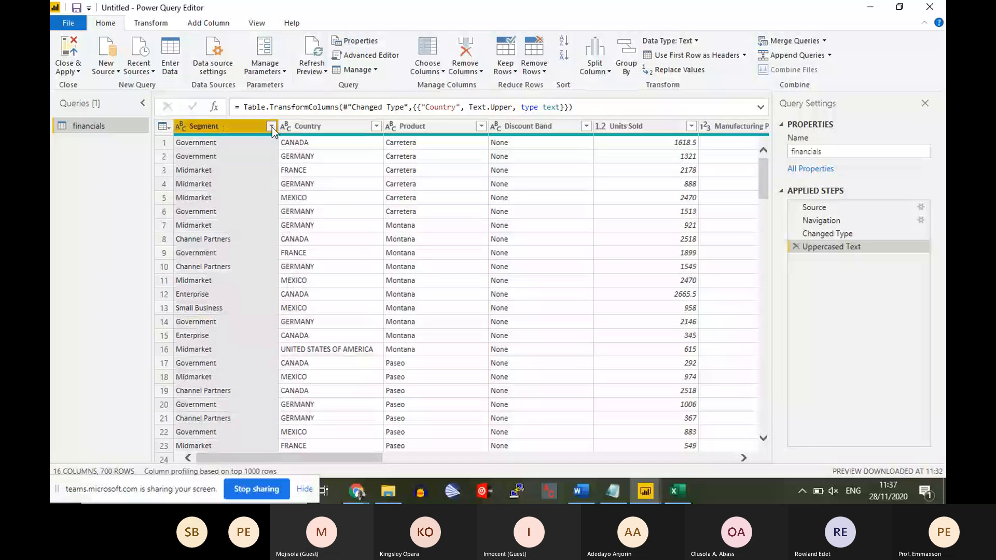
left_click(272, 127)
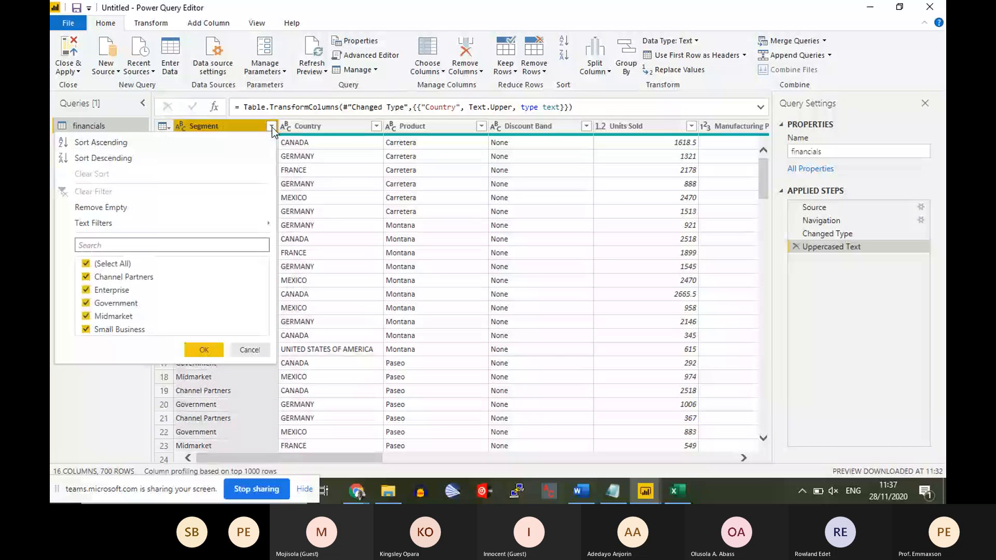
left_click(86, 304)
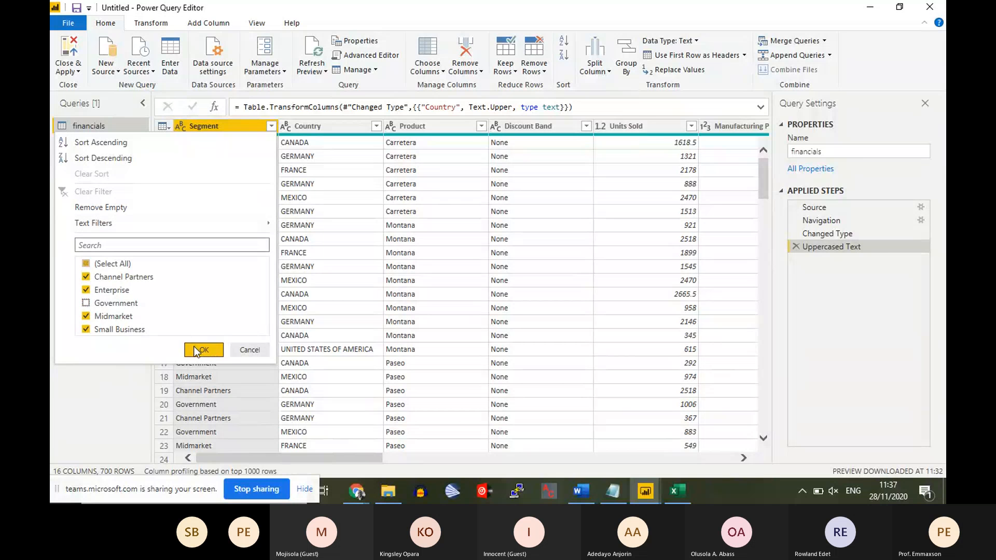
left_click(250, 351)
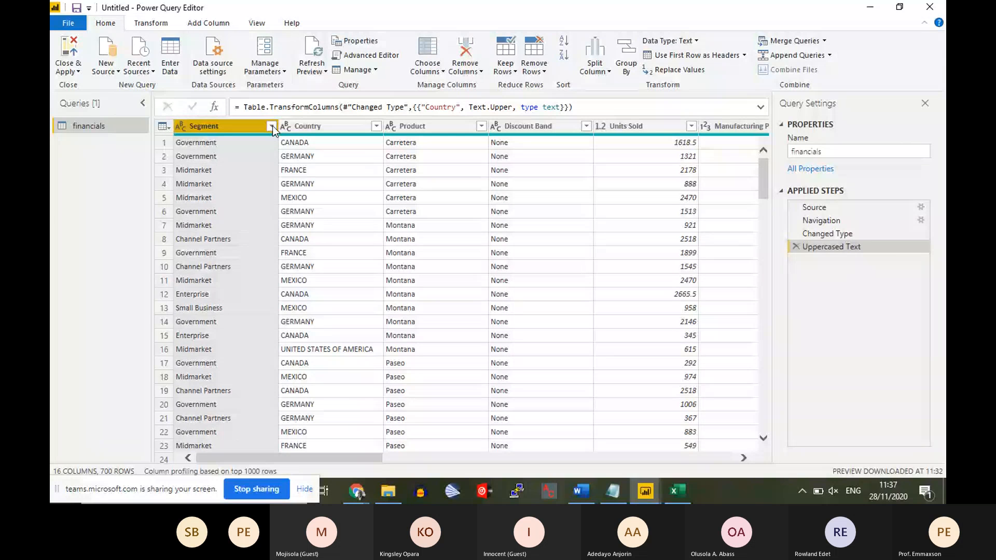
Filter the Segment column to exclude the Government rows.
left_click(272, 126)
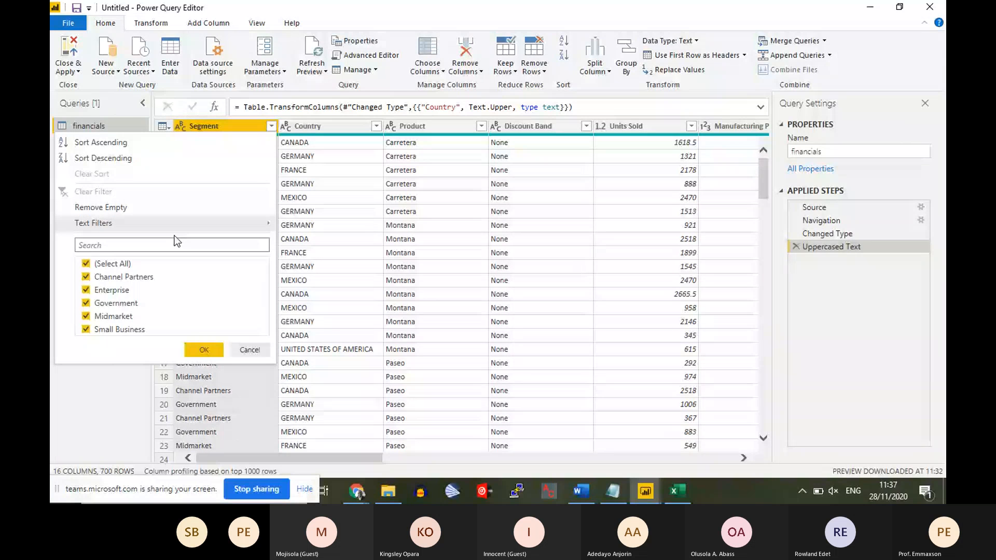
left_click(86, 303)
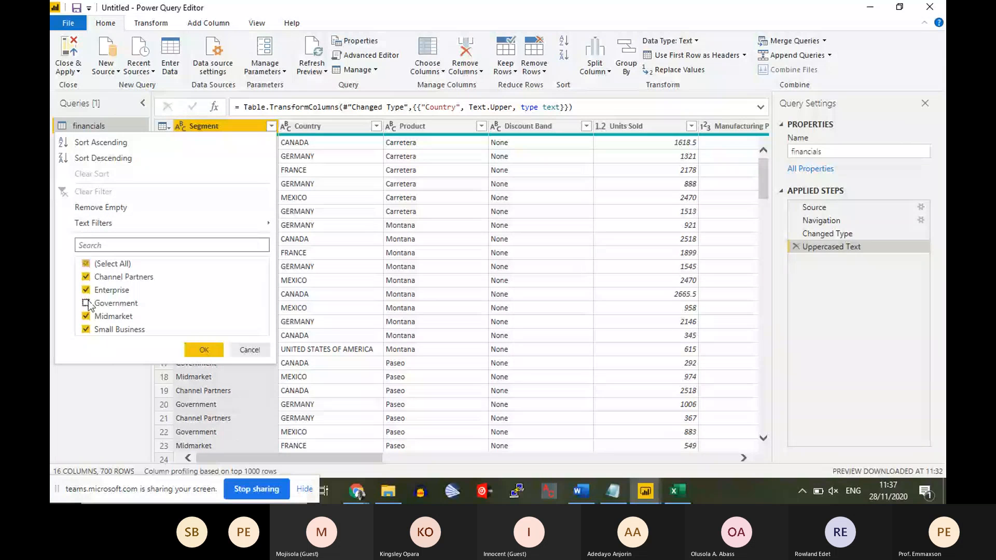
left_click(201, 350)
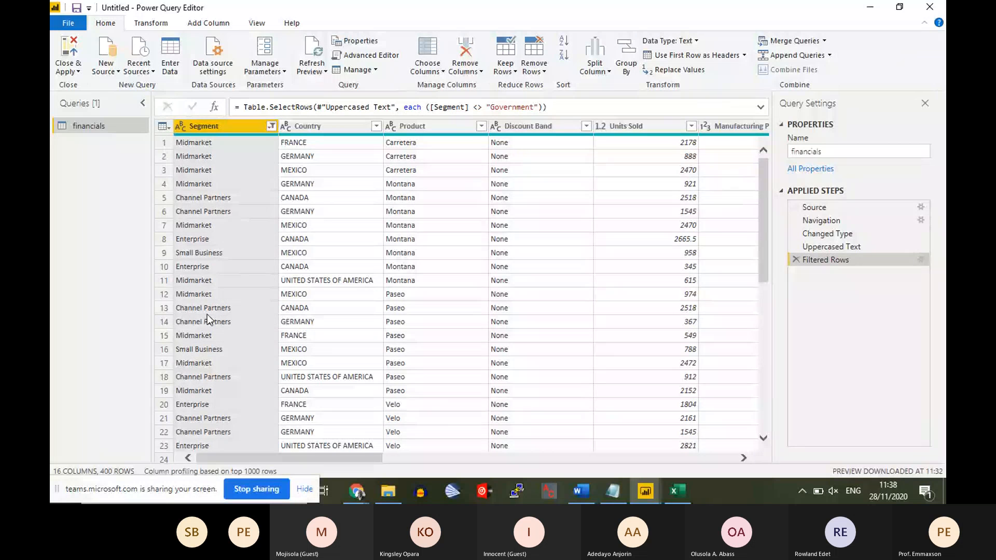
Switch to the Financial Sample workbook in Excel, view its first columns from Segment, and return to Power Query Editor.
left_click(676, 493)
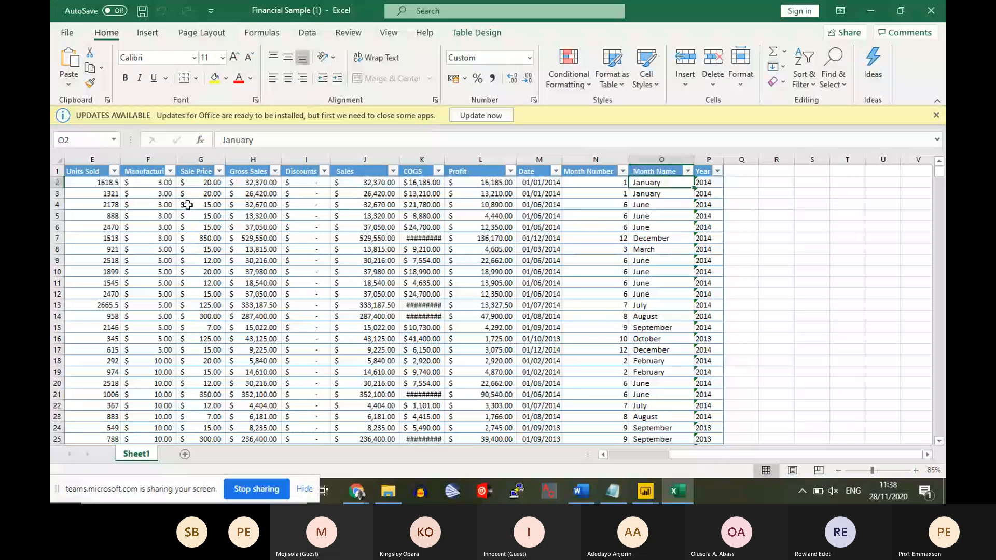
key("Home")
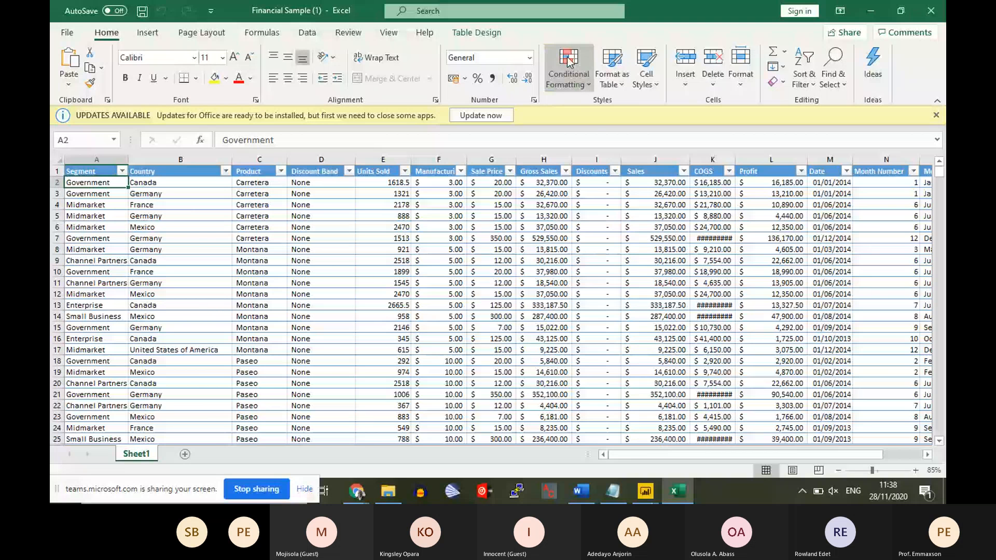
key("alt+Tab")
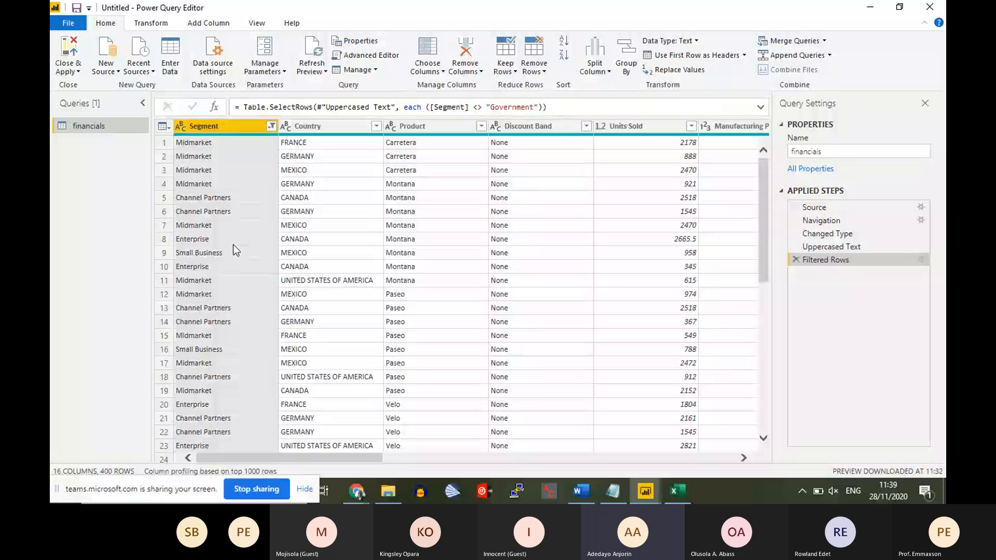
Delete the Filtered Rows applied step and remove the COGS column from the financials query.
left_click(797, 259)
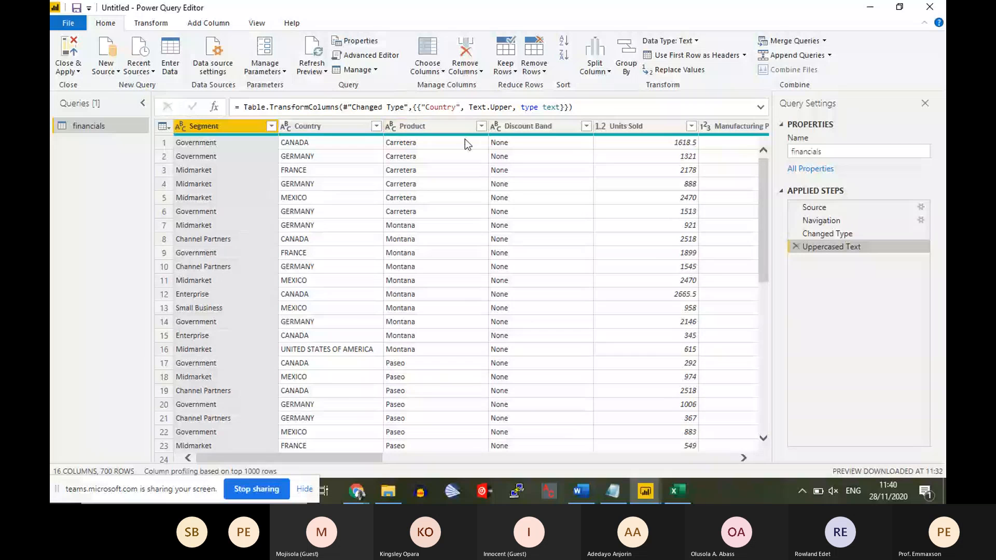
left_click_drag(233, 458, 544, 419)
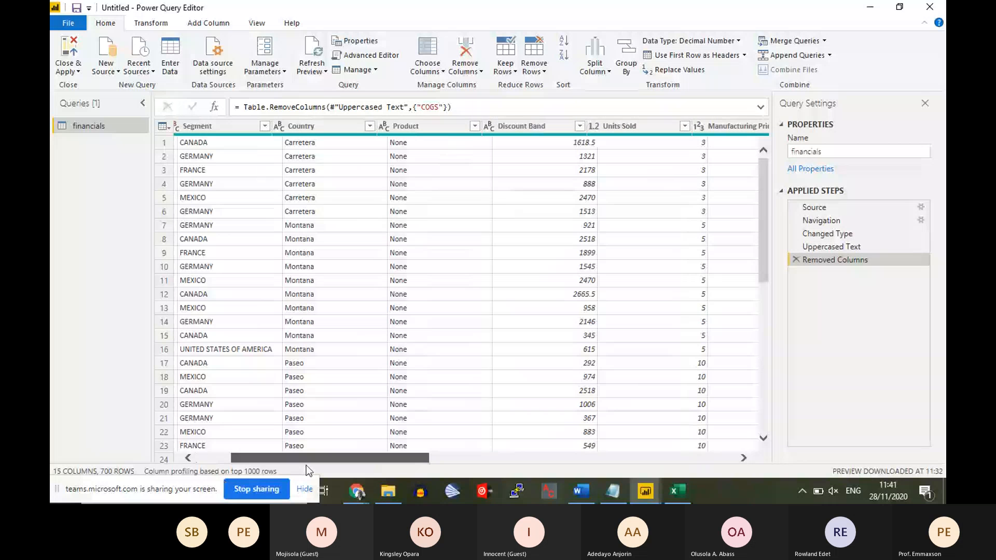
left_click_drag(306, 465, 228, 398)
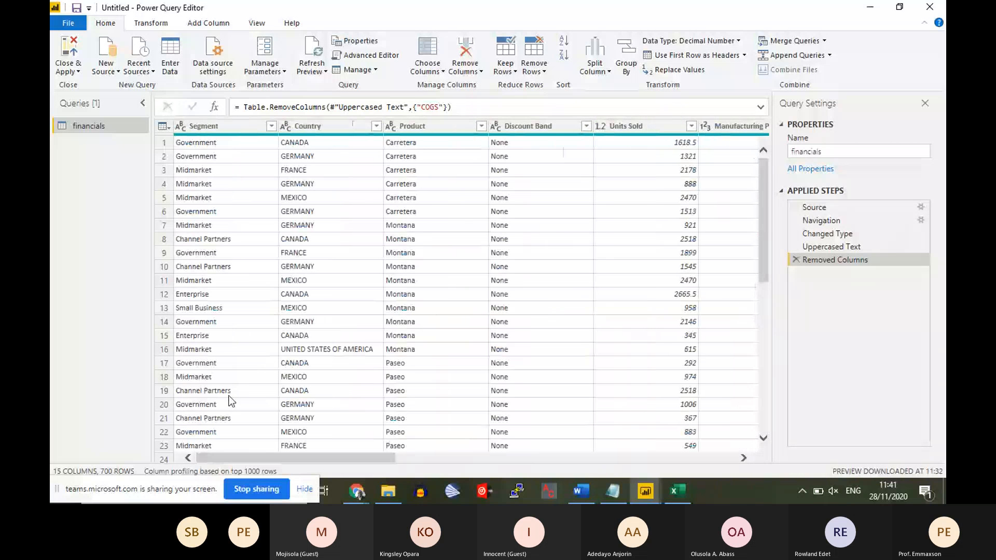
Exclude Government from the Segment column with its filter and check the remaining columns through Month Name.
left_click(271, 127)
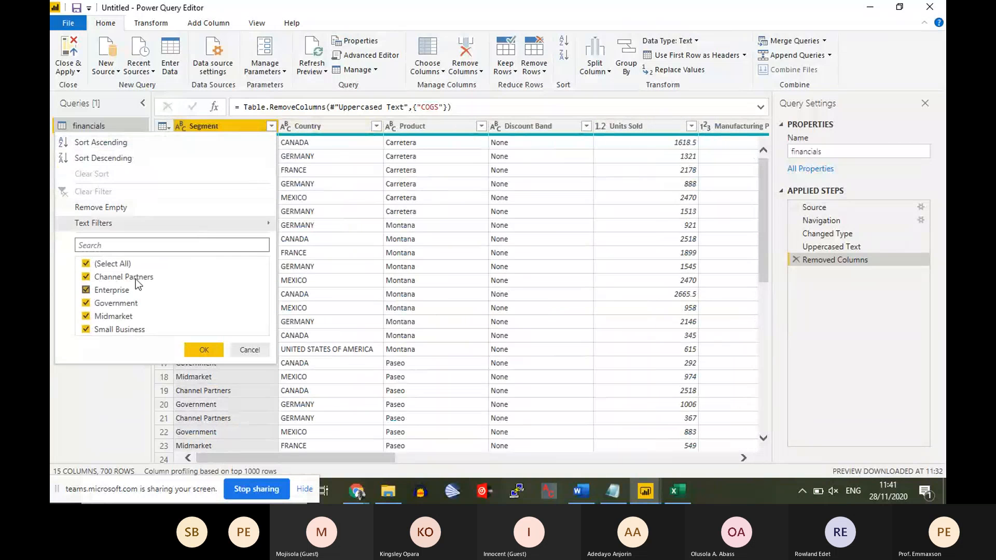
left_click(128, 304)
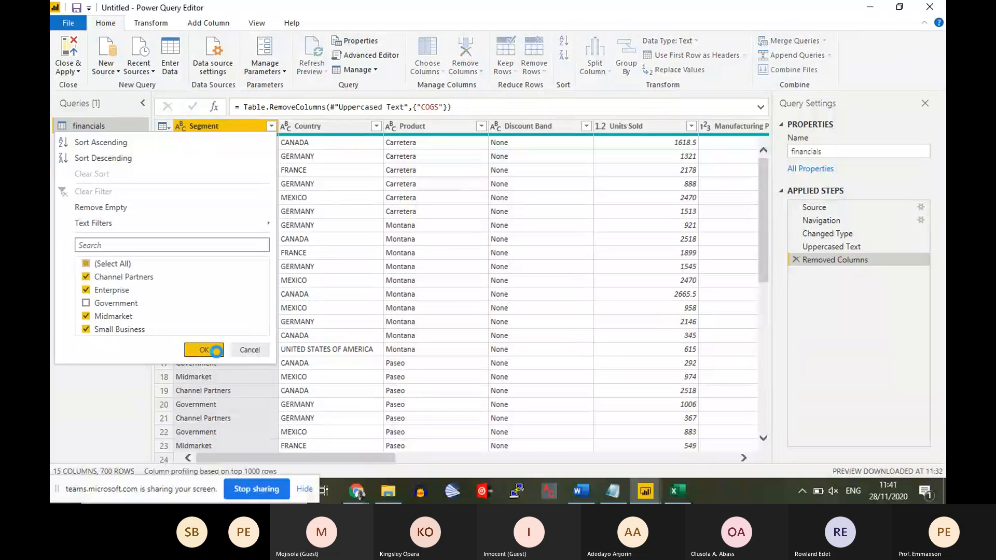
left_click(218, 352)
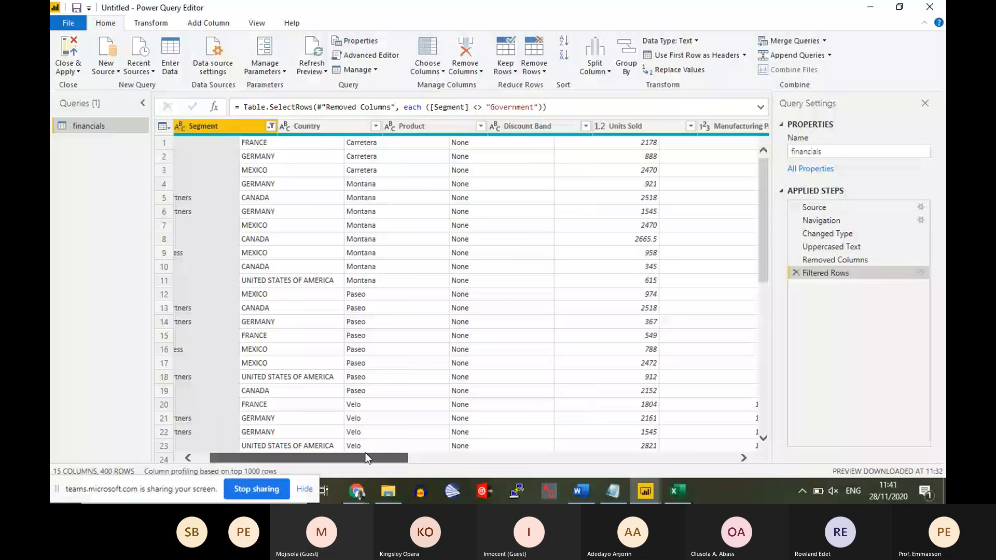
left_click_drag(365, 457, 653, 458)
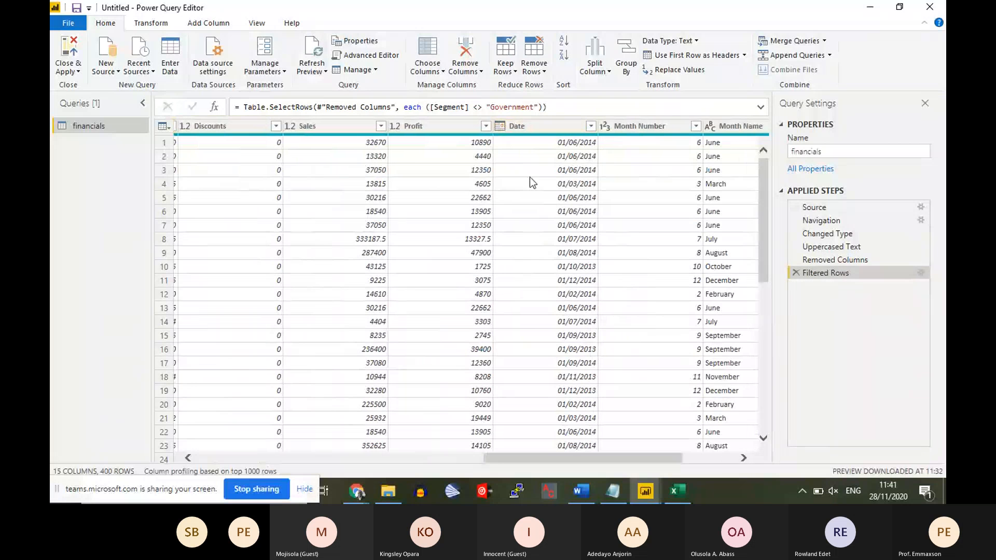
Check the Removed Columns applied step, and close and apply the query changes to load financials into the report.
left_click(834, 260)
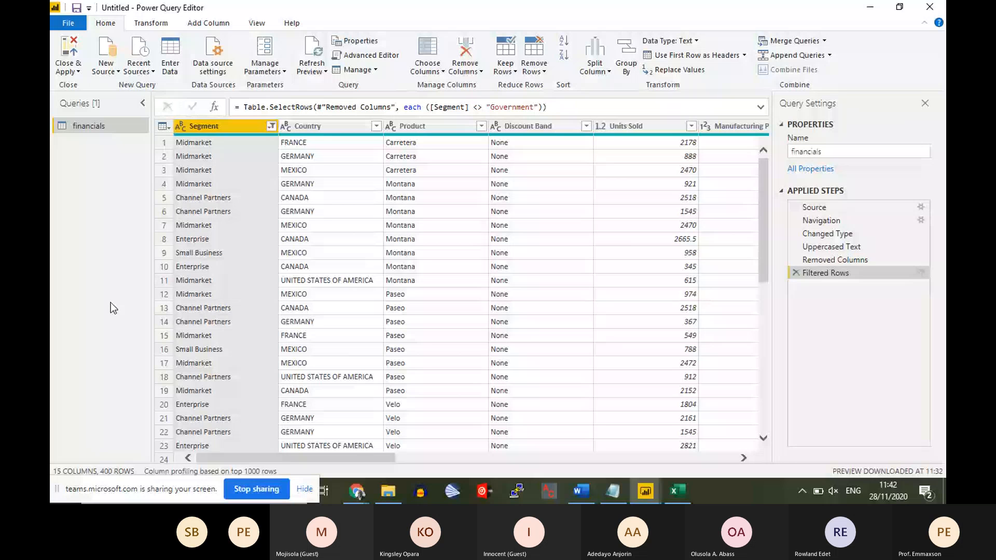
left_click(73, 73)
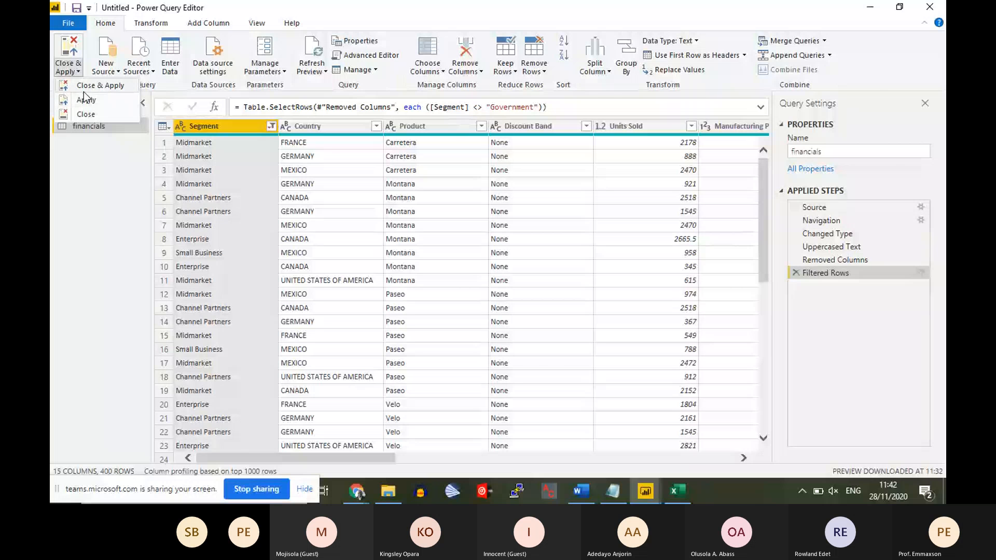
left_click(83, 91)
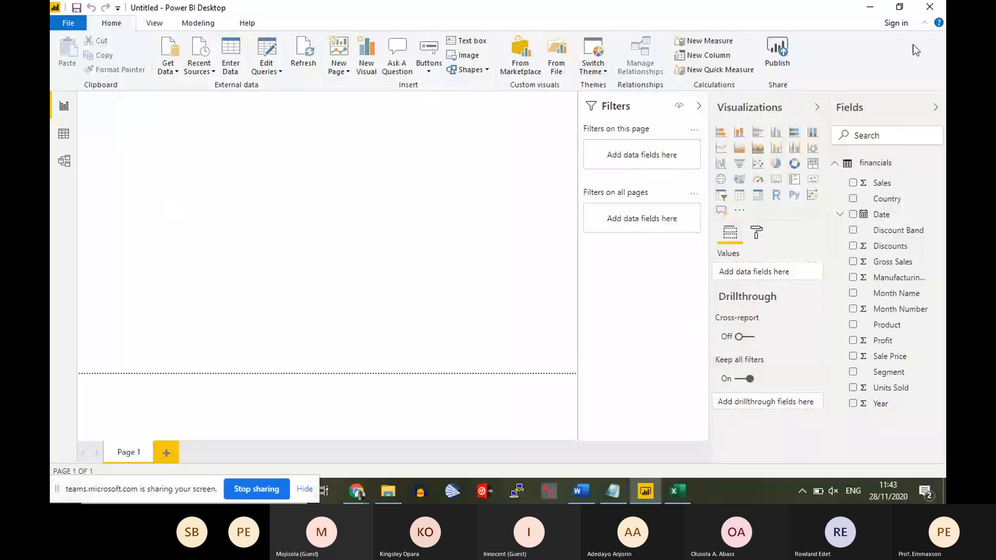
Switch to Excel to look at the source financials table, and return to Power BI Desktop's report view.
left_click(690, 492)
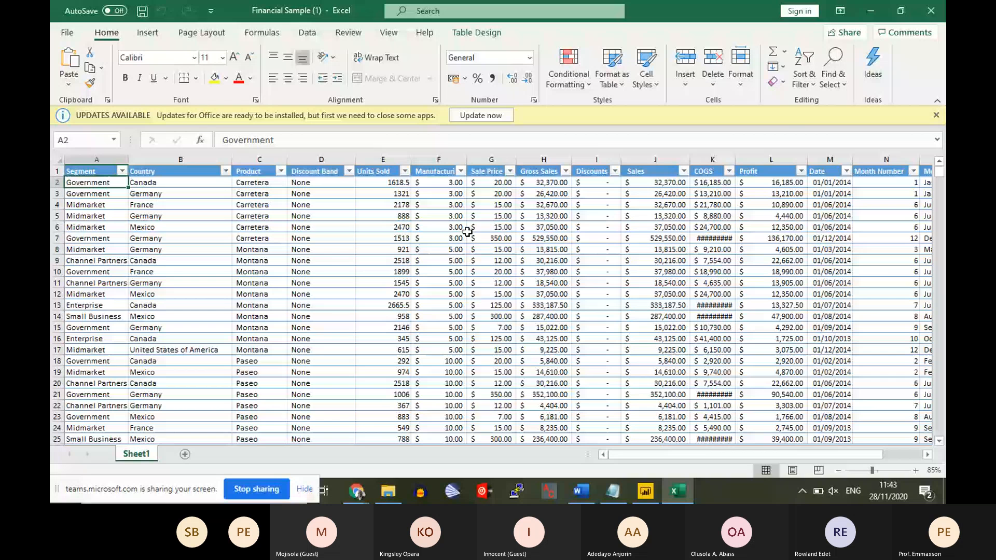
left_click(439, 284)
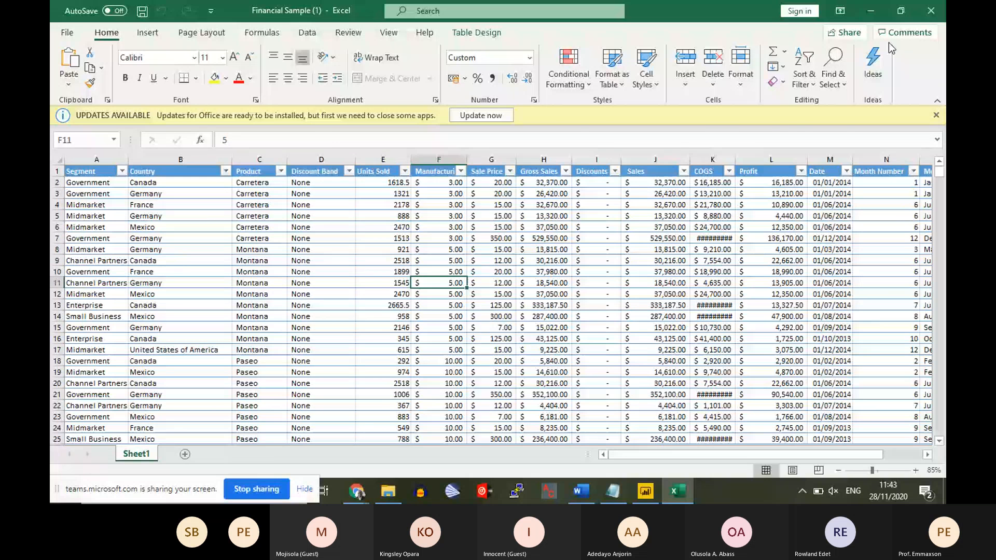
left_click(645, 491)
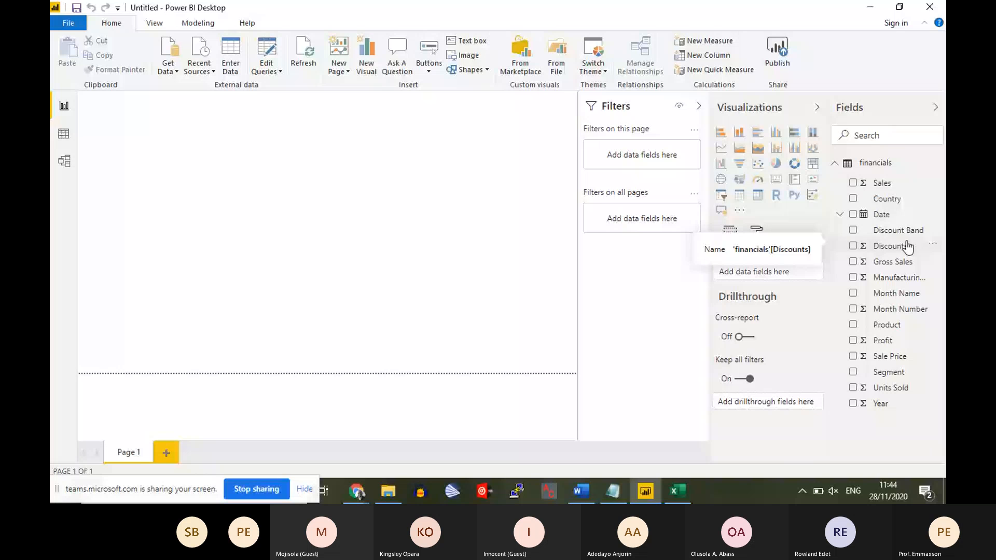
Add the Sales field to the report page and change its visual to a Card.
left_click(854, 183)
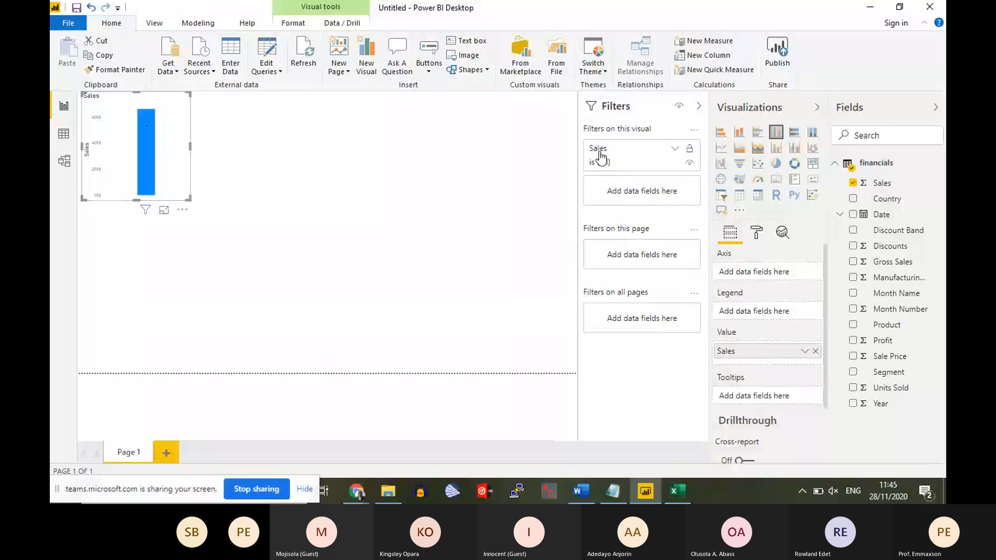
left_click(776, 180)
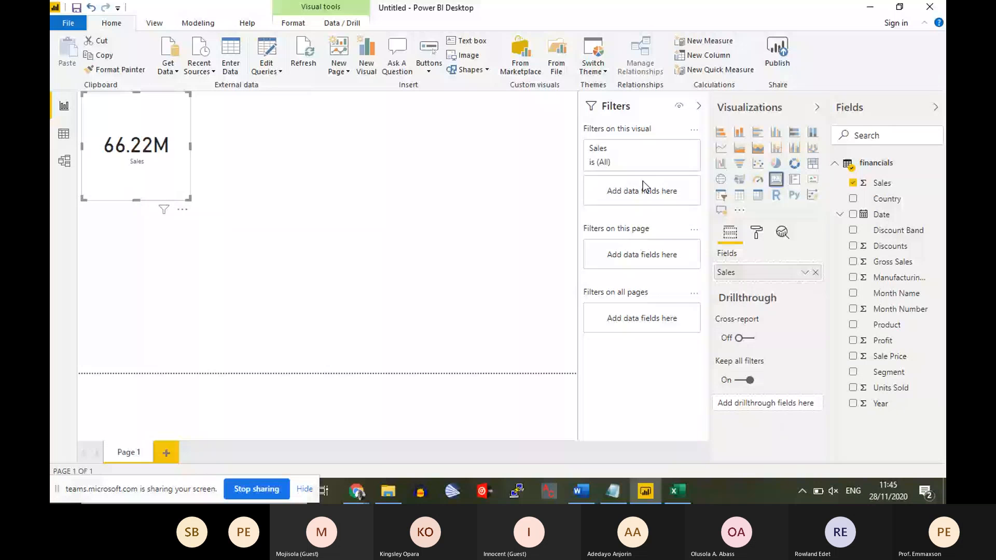
Add a second Card visual below the Sales card and fill it with the Units Sold field.
left_click(478, 166)
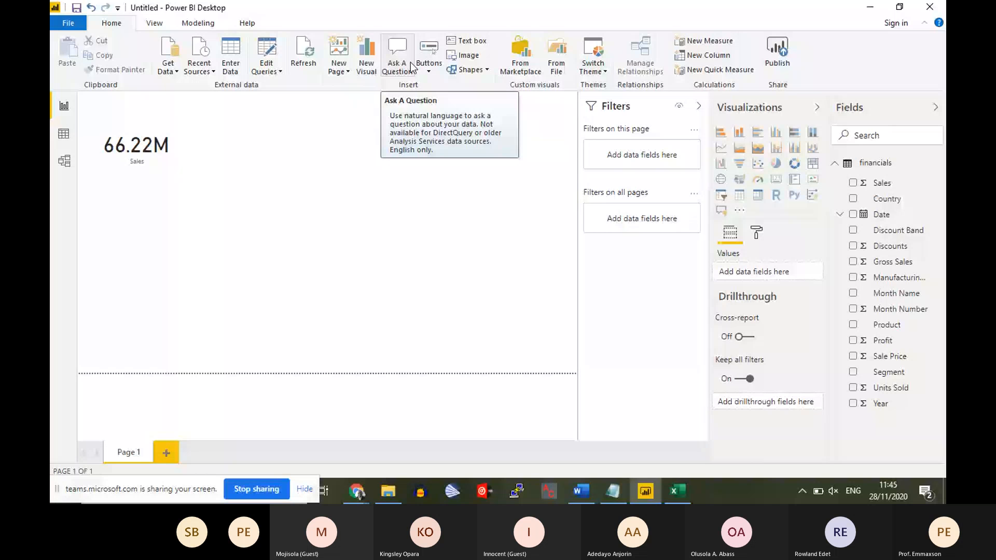
mouse_move(151, 171)
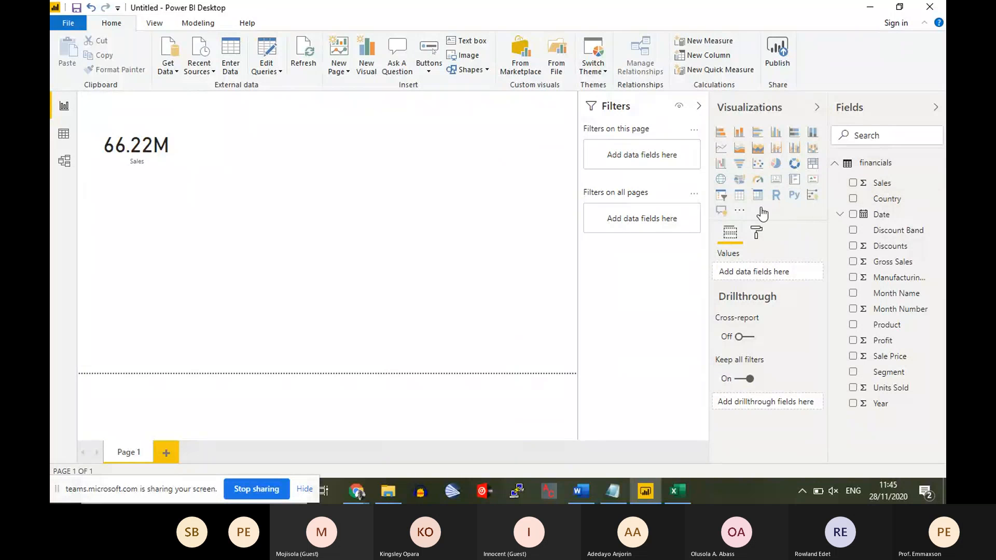
left_click(776, 180)
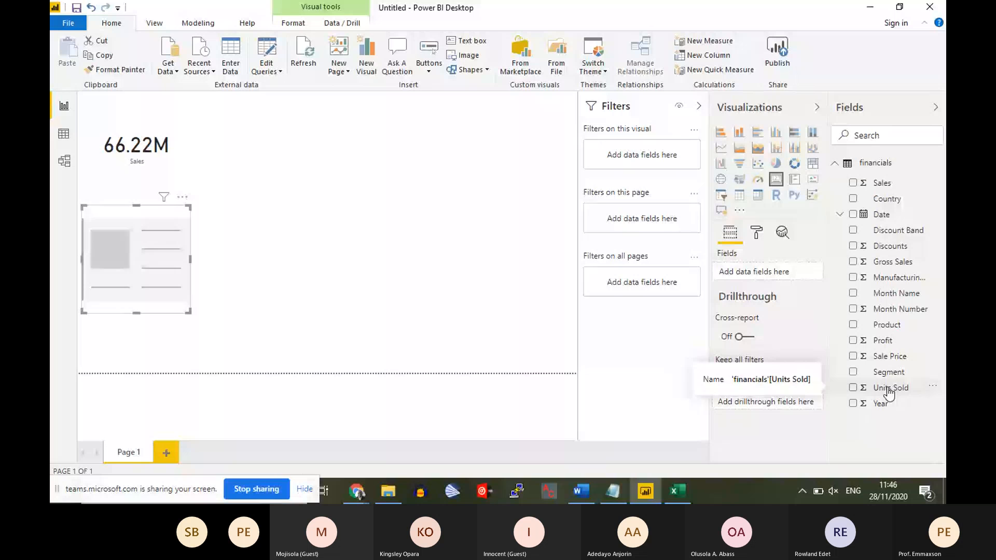
left_click_drag(890, 393, 148, 268)
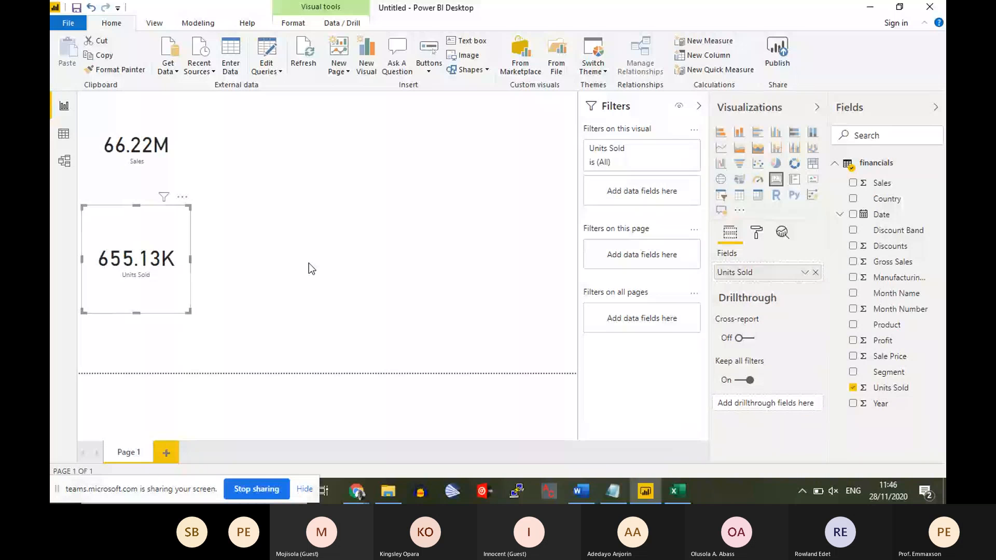
left_click(309, 268)
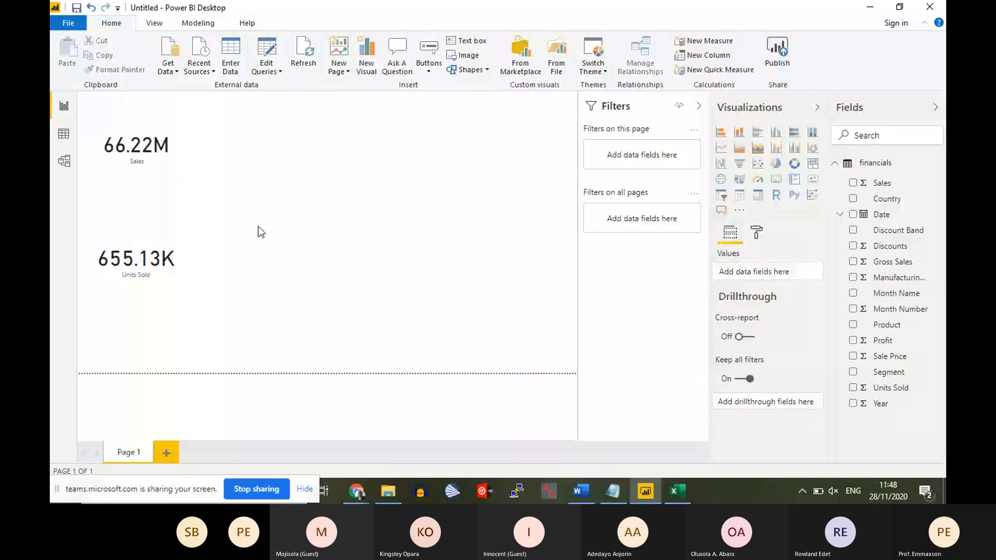
Delete both the Sales card and the Units Sold card from the report page.
left_click(162, 141)
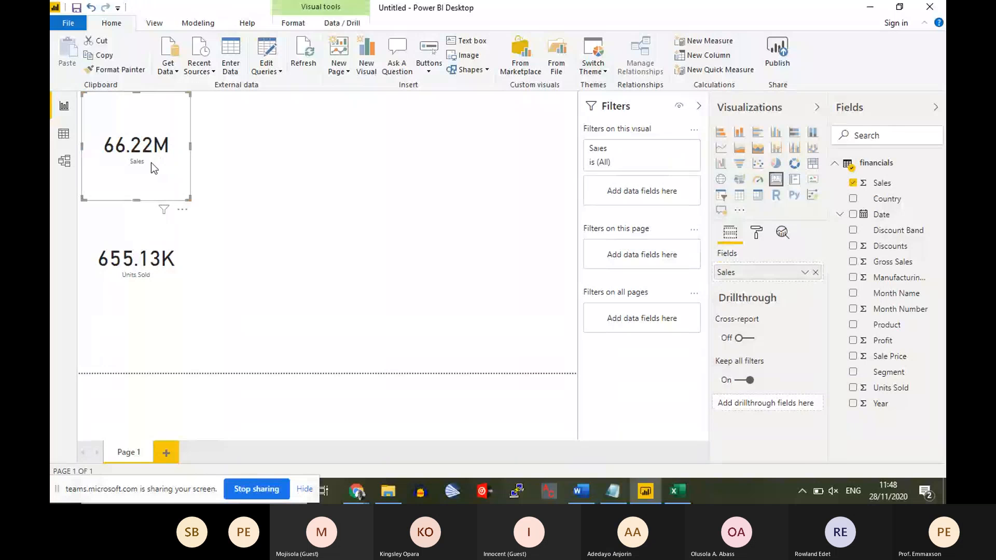
key("Delete")
left_click(136, 252)
key("Delete")
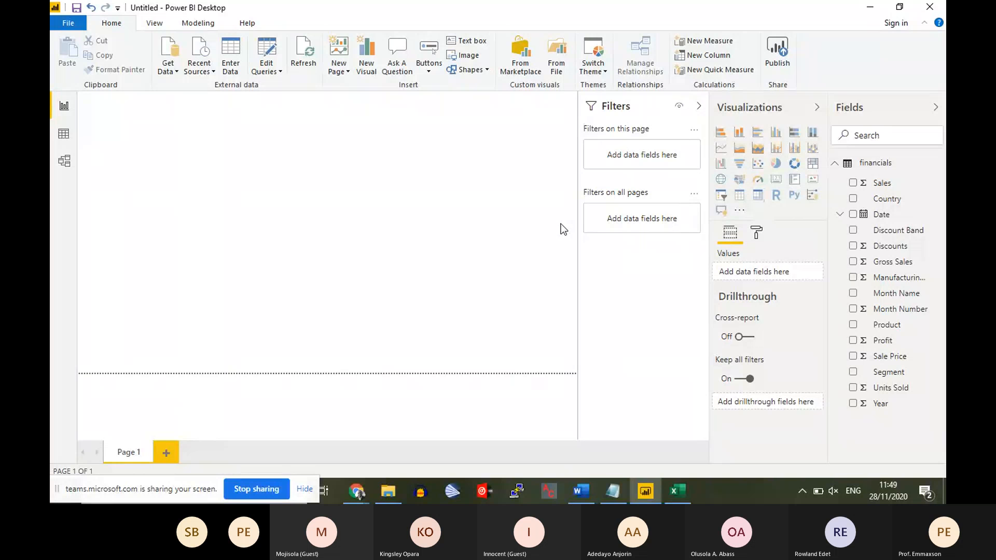
Add two separate blank Card visuals to the report page, one below the other.
left_click(776, 182)
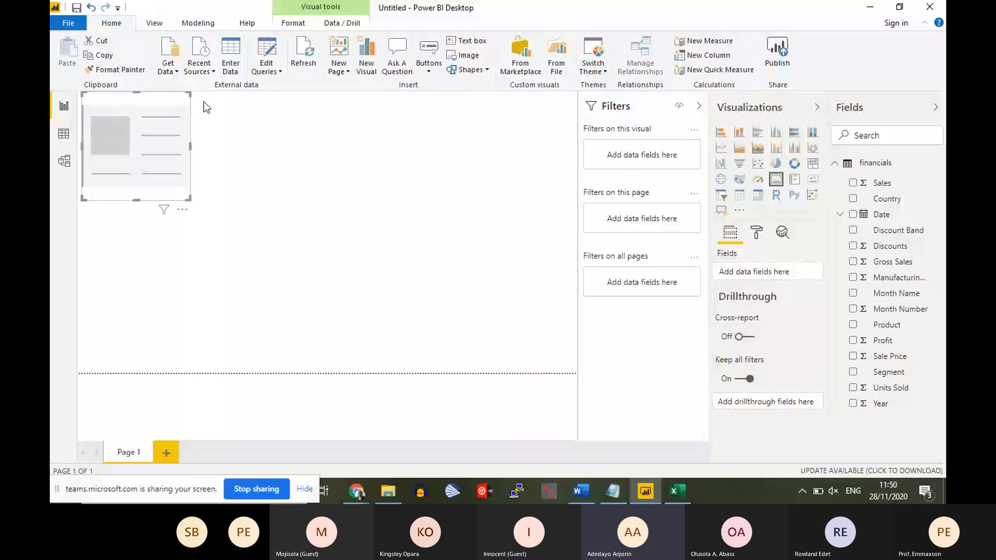
left_click(230, 108)
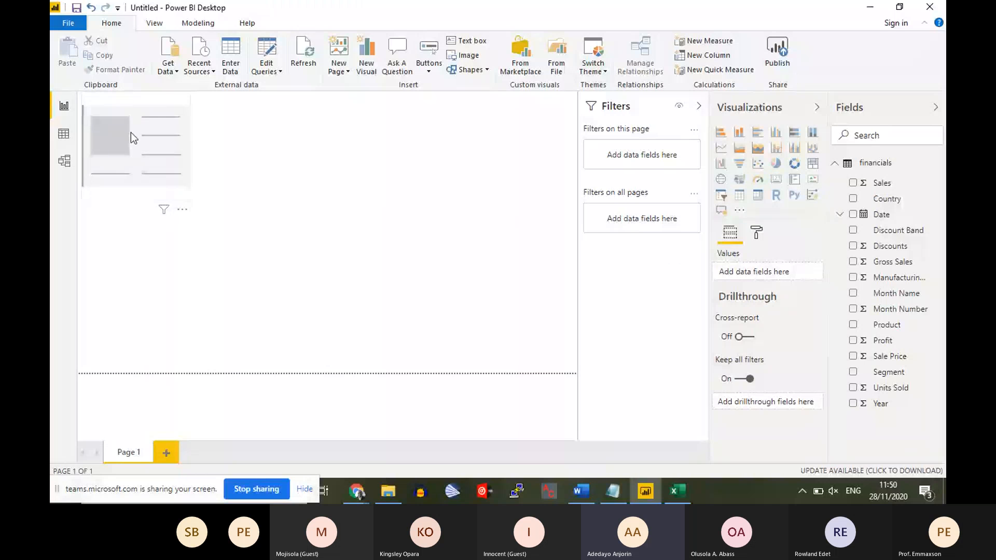
left_click(777, 181)
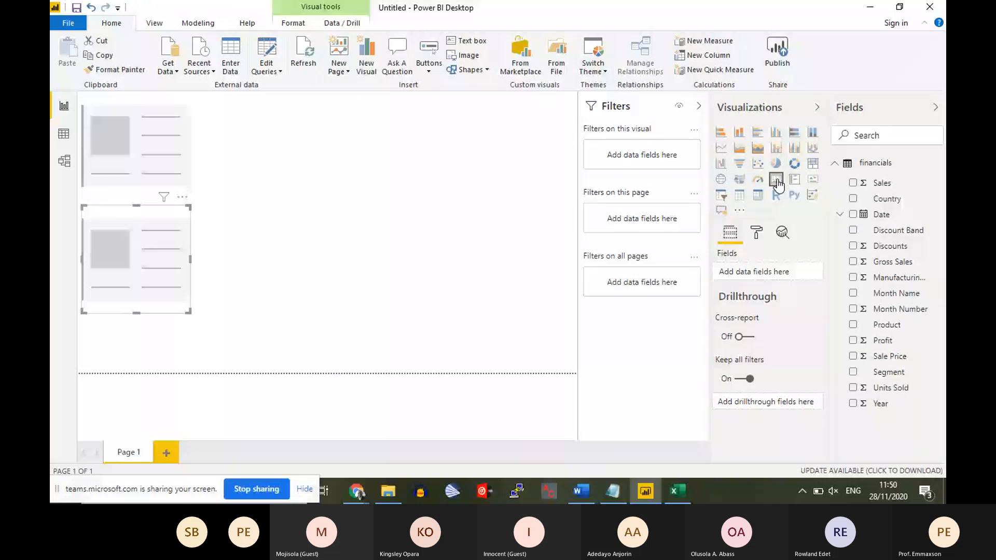
left_click(376, 193)
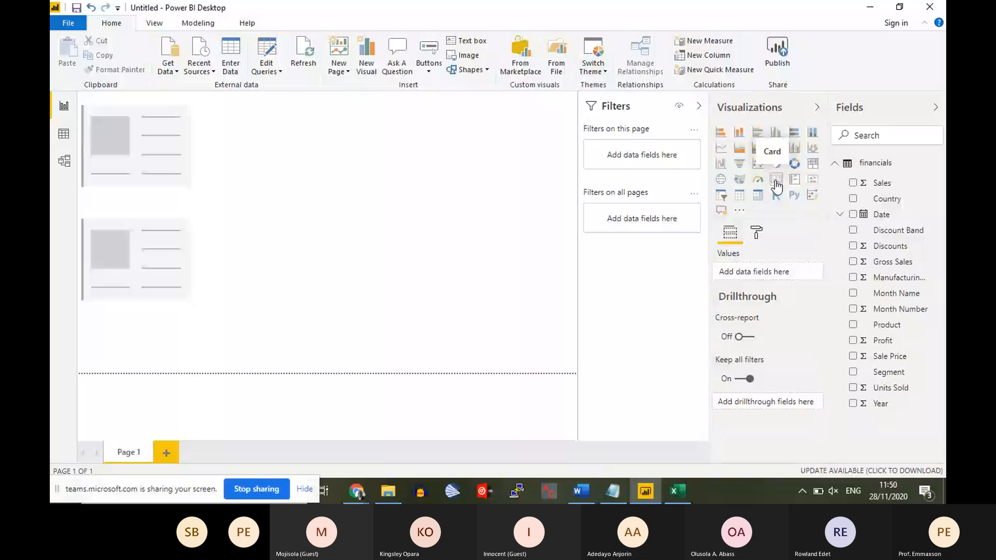
Switch to the Microsoft Teams meeting in Chrome and change the speaking attendee's role in the participant list.
mouse_move(356, 491)
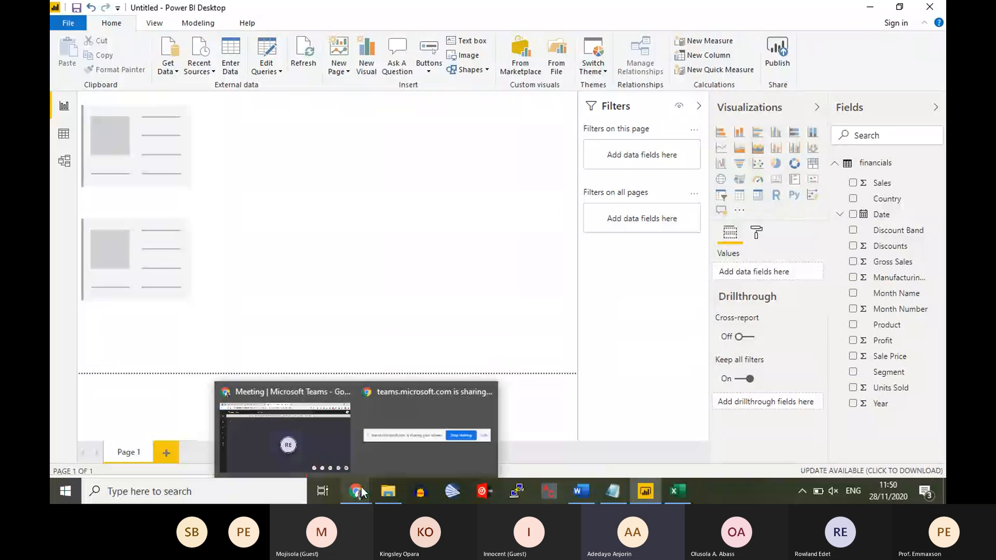
left_click(318, 444)
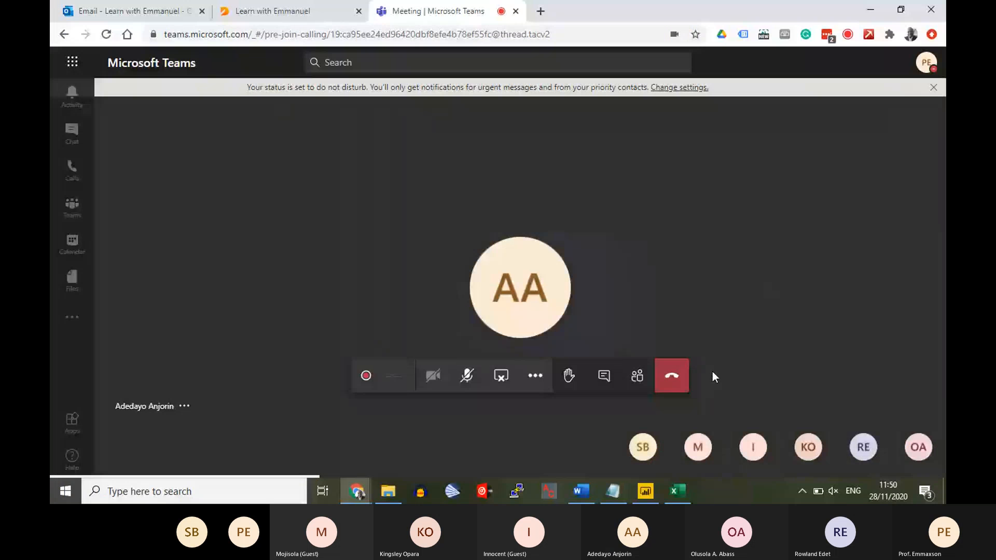
left_click(631, 377)
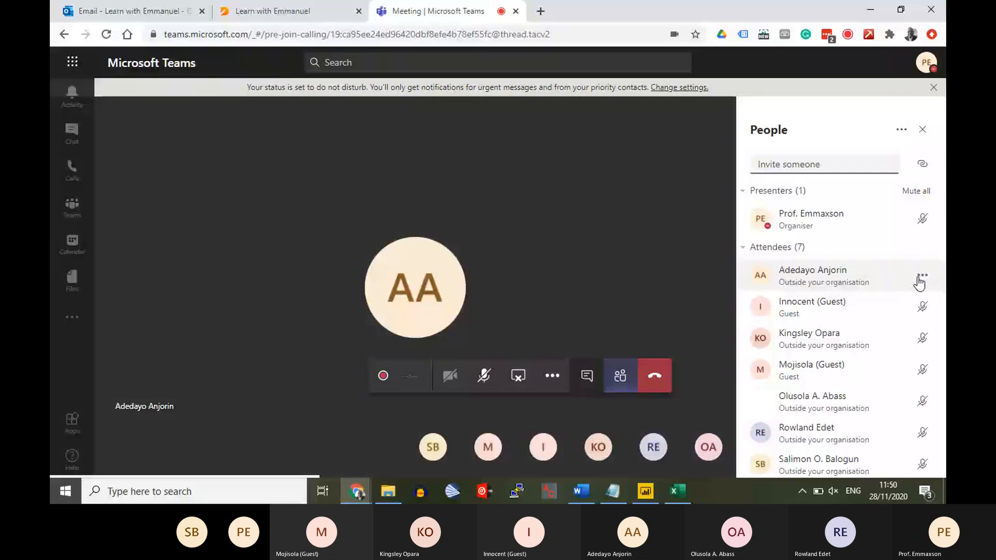
left_click(920, 276)
left_click(840, 368)
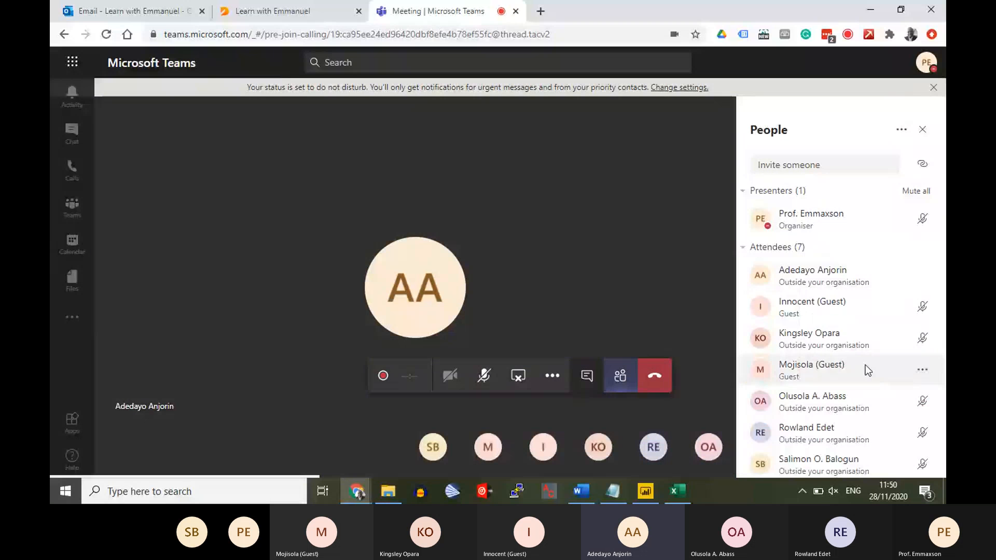
left_click(576, 295)
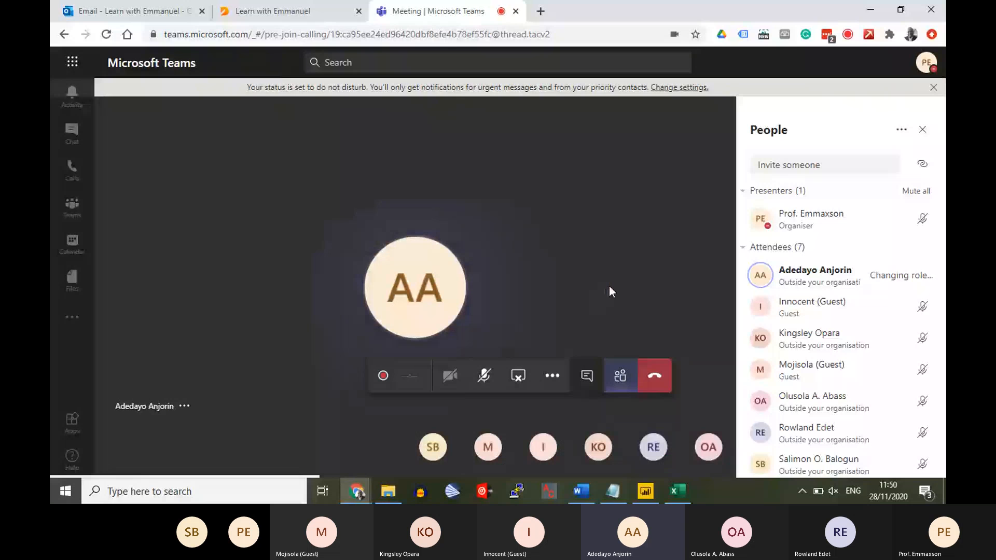
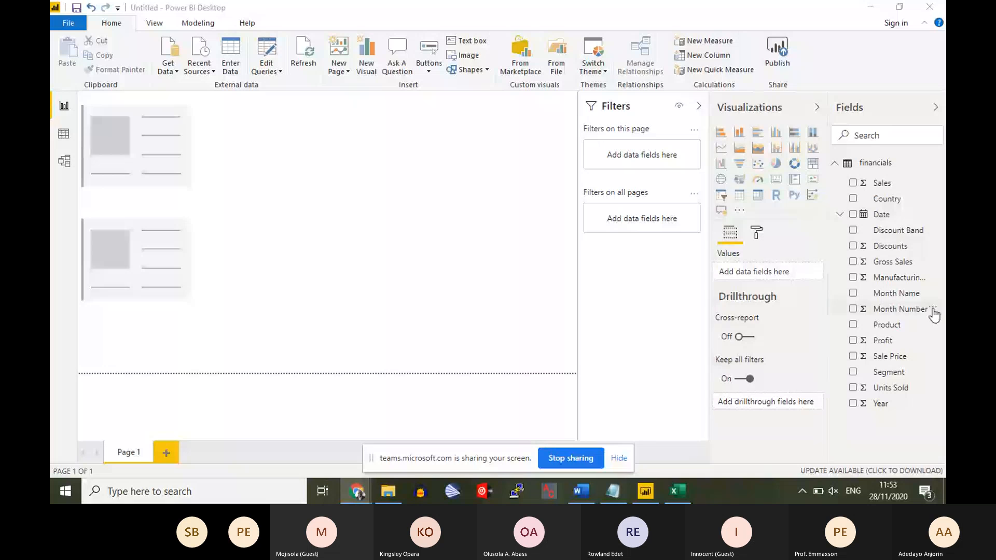
Fill the upper blank Card with the Sales field.
left_click(235, 222)
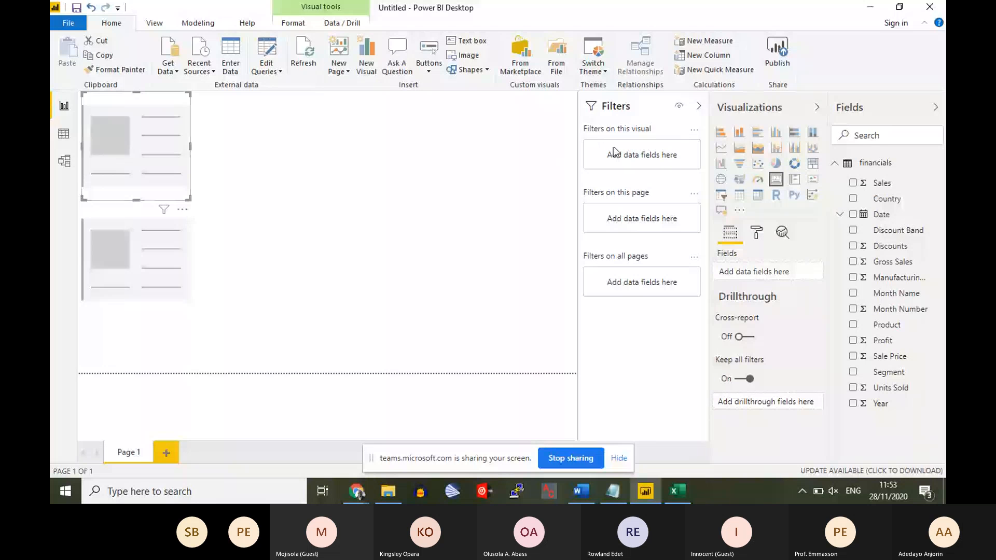
left_click(777, 181)
left_click(146, 182)
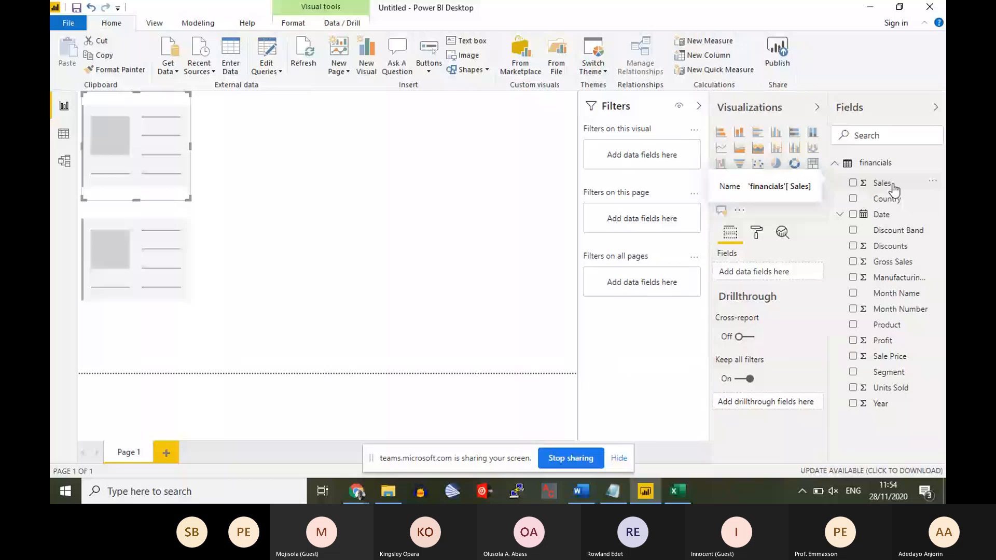
left_click_drag(894, 189, 148, 150)
left_click(423, 131)
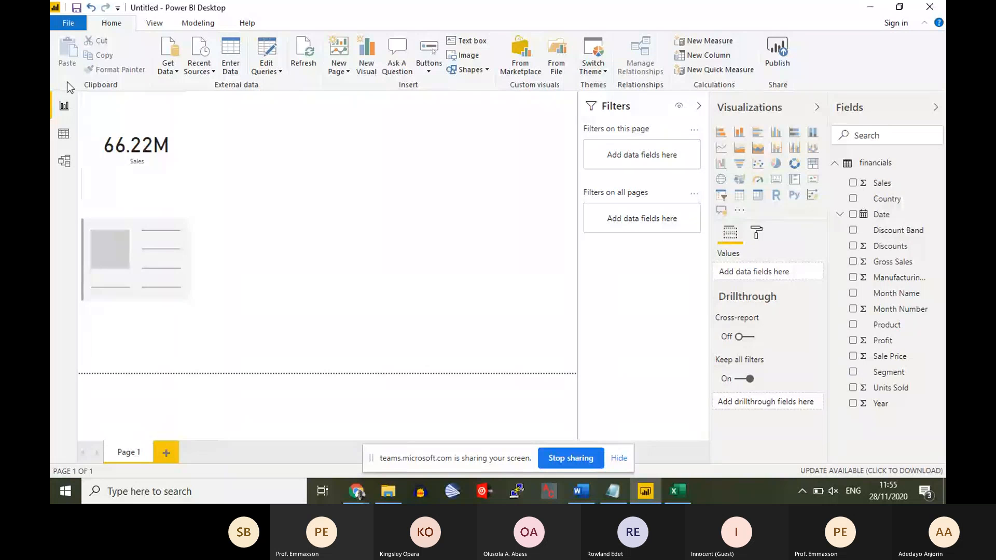
Fill the blank Card below the Sales card with the Units Sold field.
left_click(145, 126)
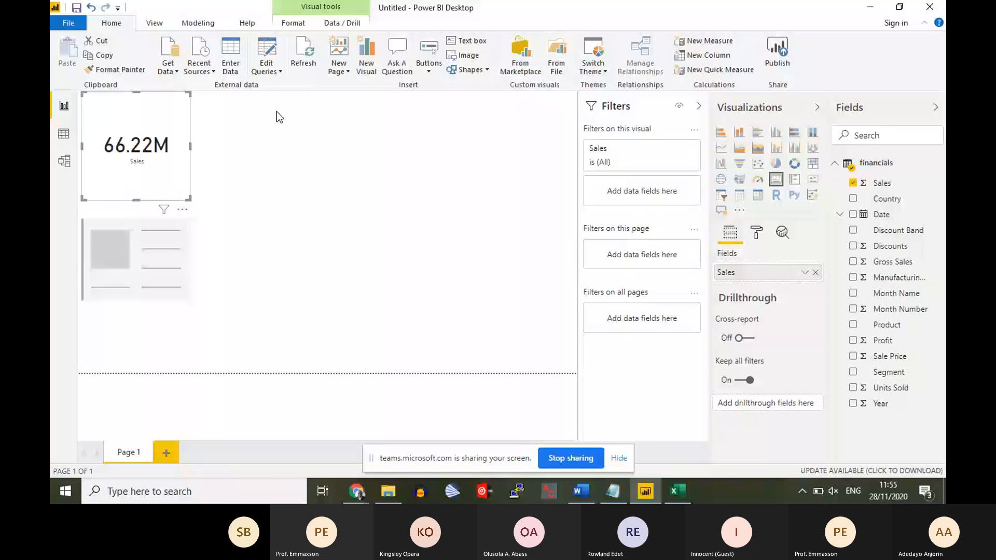
left_click(279, 187)
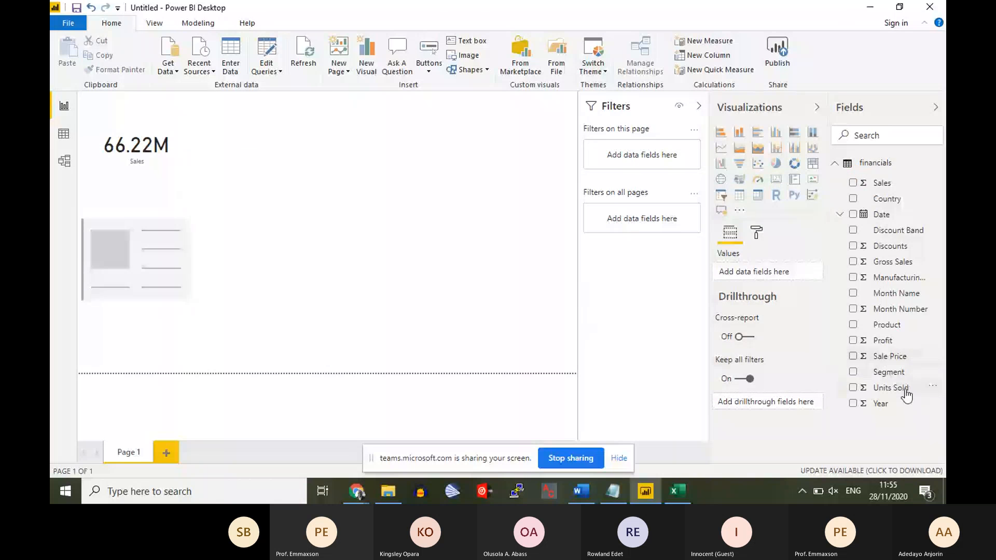
left_click(139, 283)
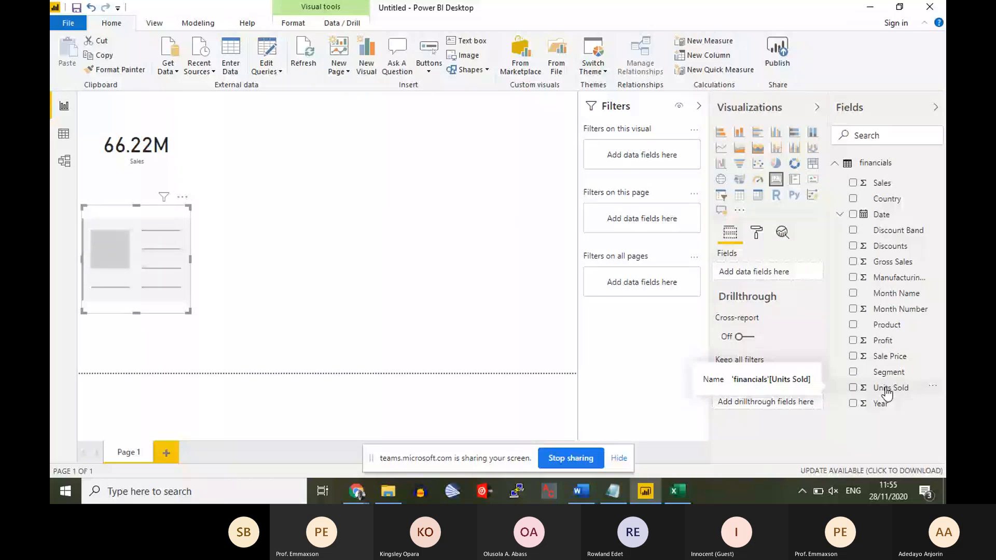
left_click_drag(887, 394, 146, 255)
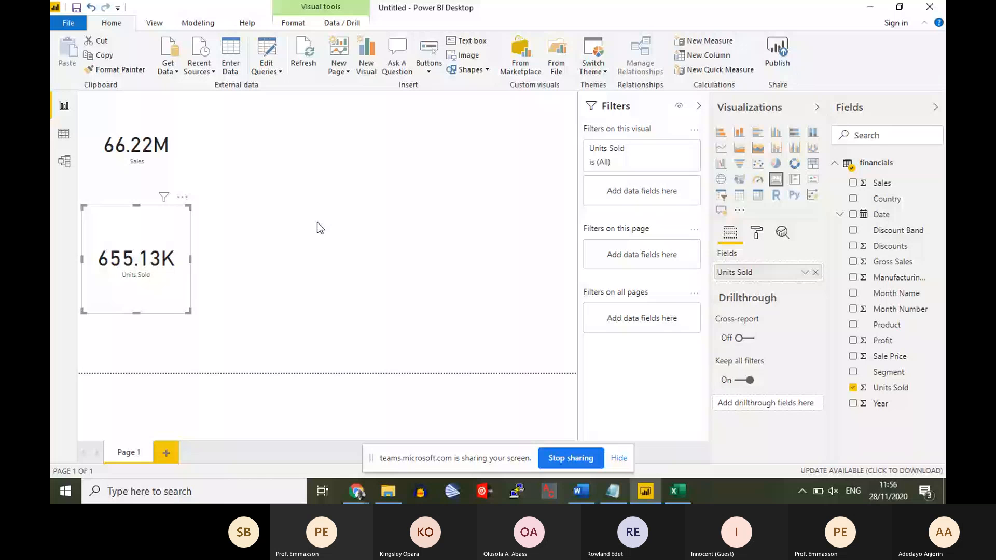
Add a third Card visual below the Units Sold card and fill it with the Profit field.
left_click(172, 155)
left_click(110, 296)
left_click(457, 293)
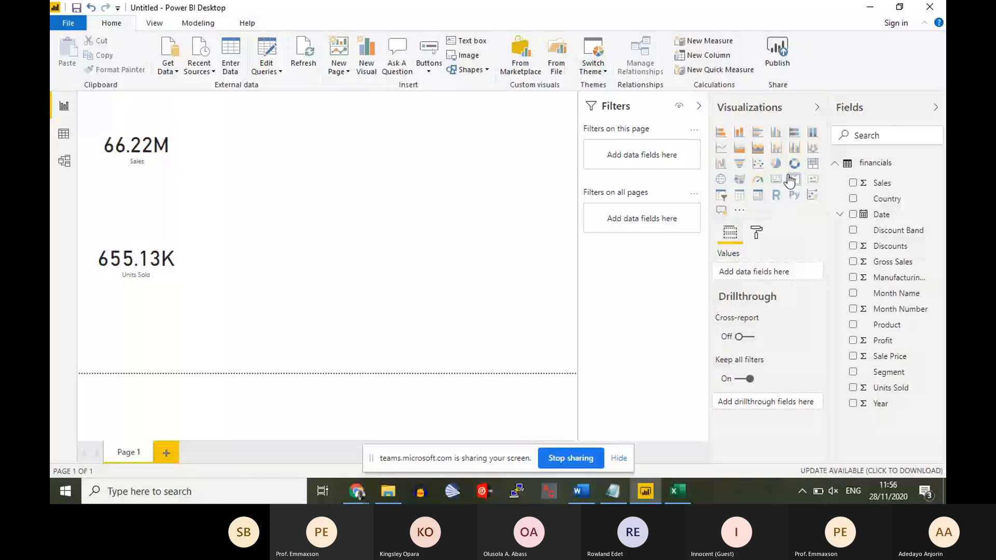
left_click(780, 180)
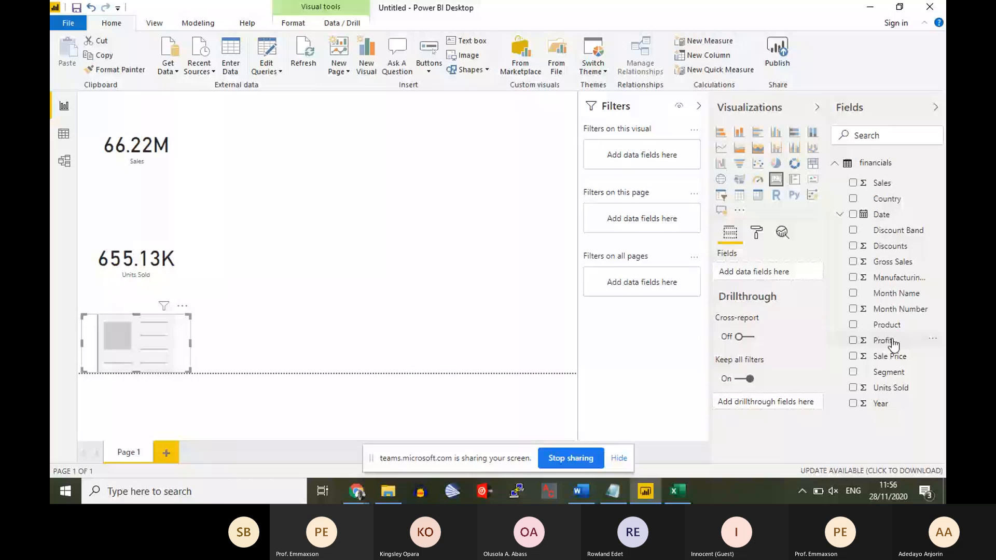
left_click_drag(893, 344, 188, 326)
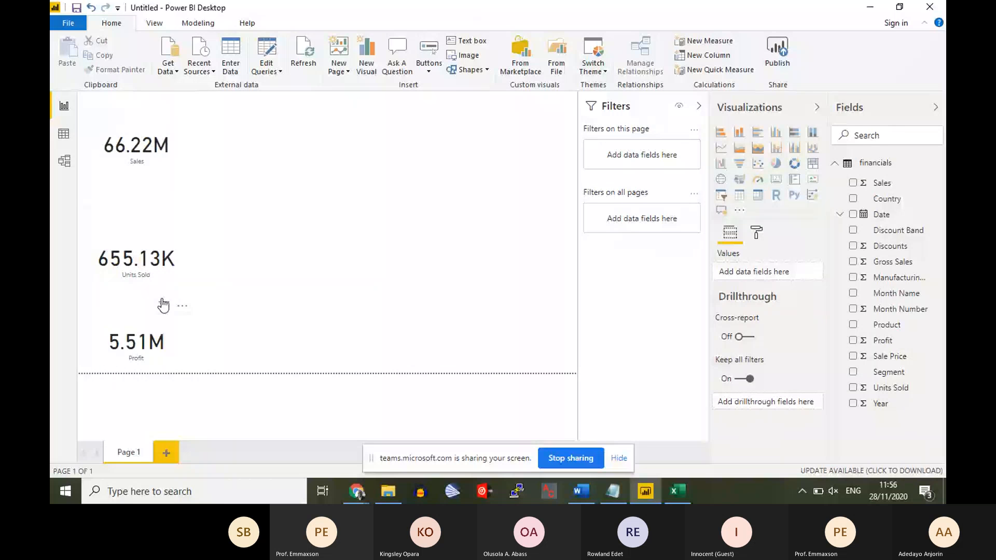
Move the Units Sold card aside to the page's upper middle and place the Profit card directly below the Sales card.
left_click(138, 176)
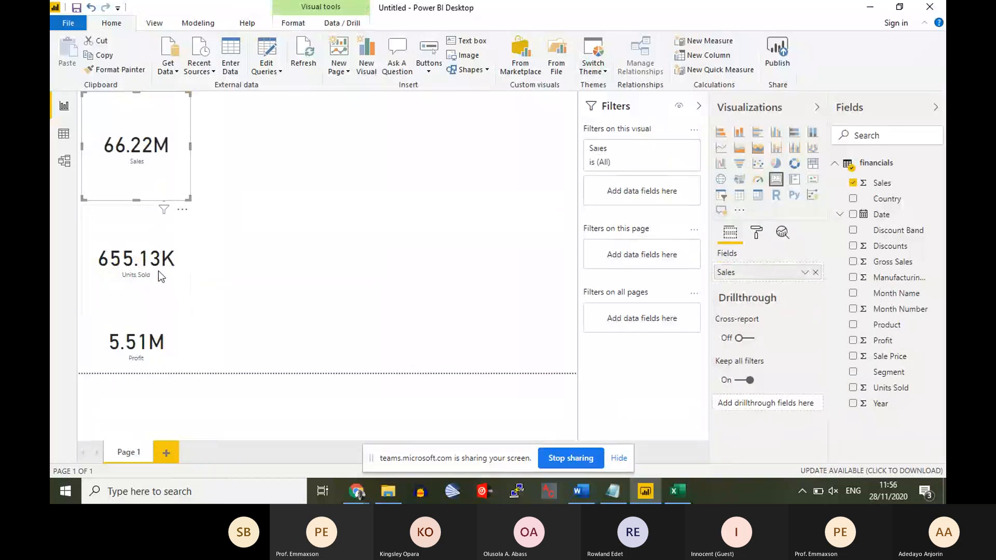
left_click_drag(158, 271, 405, 125)
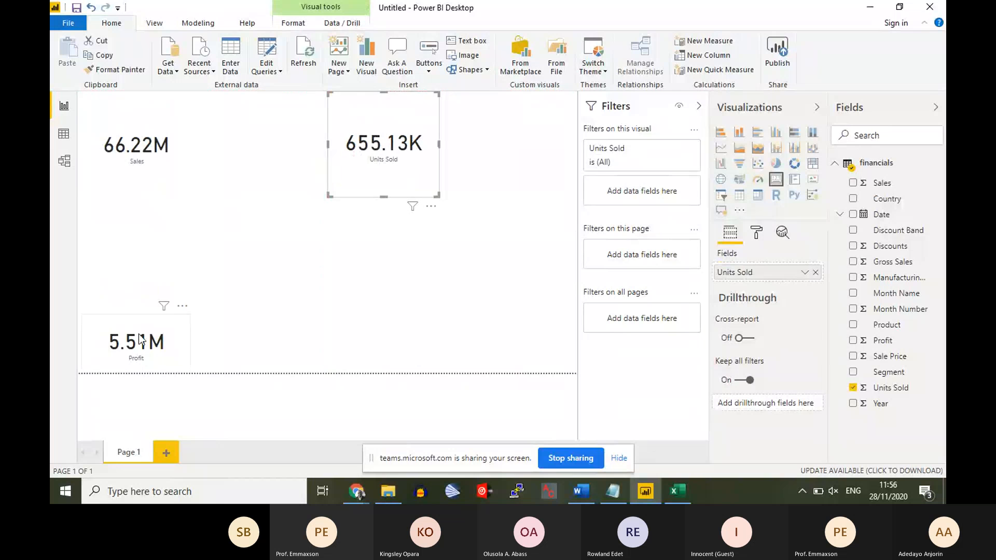
left_click(136, 340)
left_click_drag(136, 340, 145, 230)
Place the Units Sold card below the Profit card and shift the Sales card slightly to line up with both.
left_click(141, 158)
left_click(156, 186)
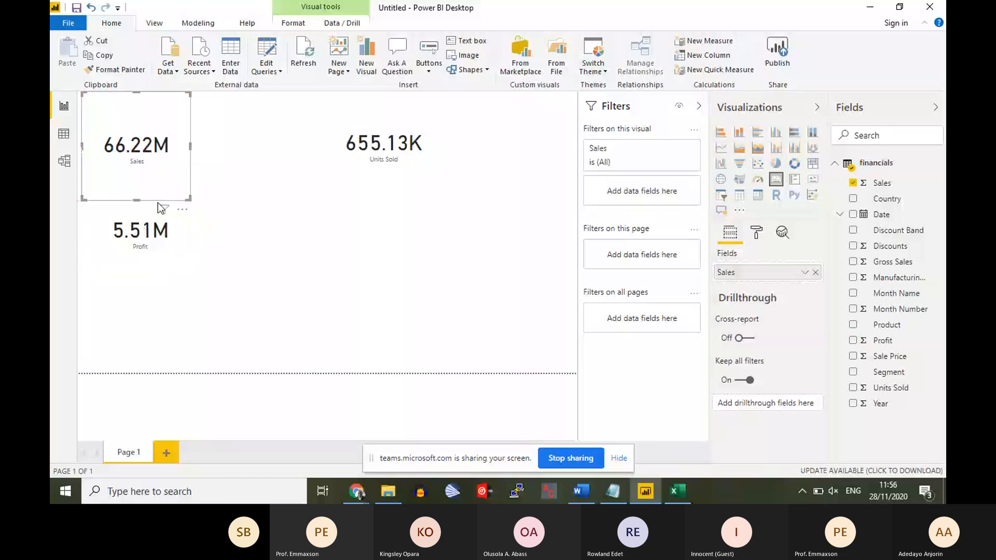
left_click(158, 227, "ctrl")
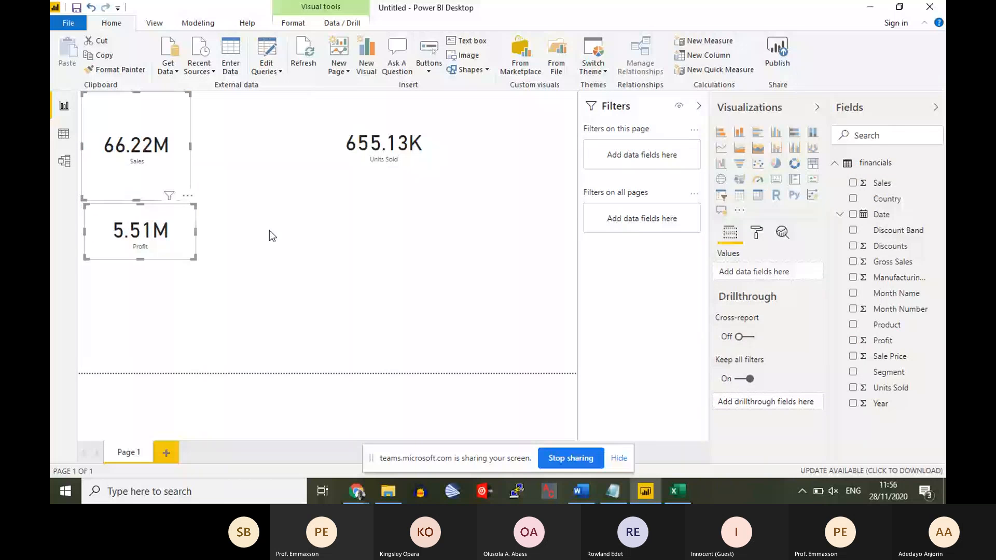
left_click_drag(401, 147, 159, 318)
left_click(290, 233)
left_click_drag(163, 142, 172, 147)
left_click(279, 186)
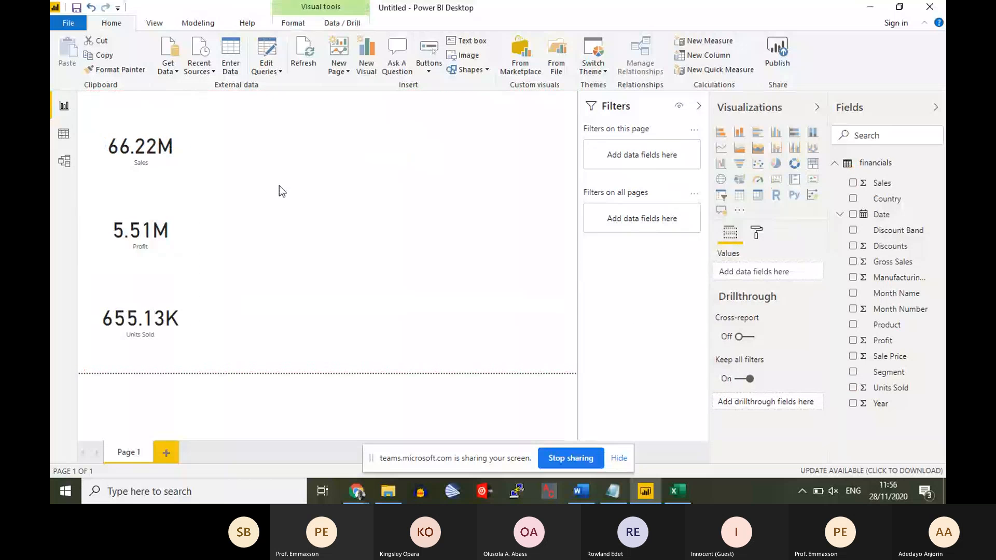
Move the Units Sold card slightly closer to the Profit card, keeping it aligned in the same column.
left_click(159, 236)
left_click_drag(158, 325, 144, 304)
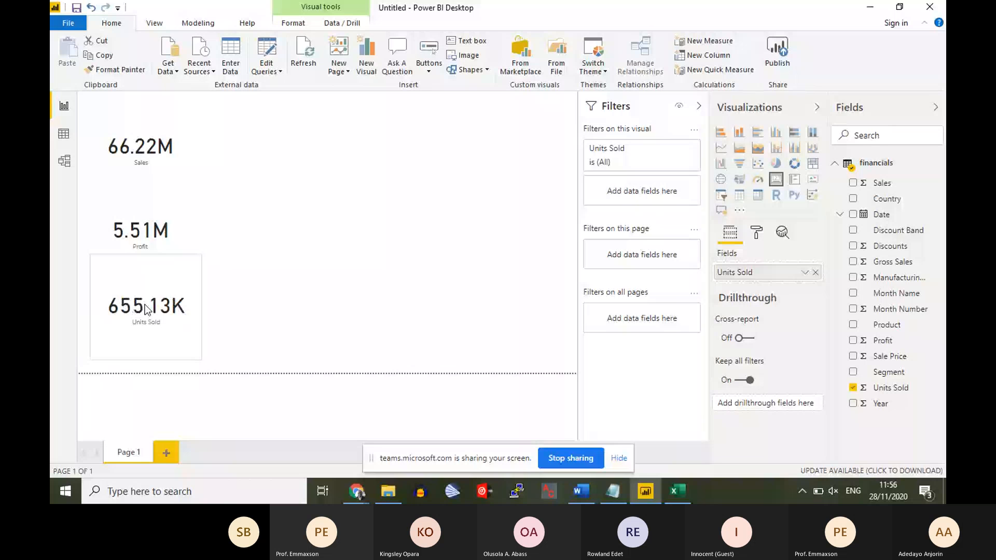
left_click_drag(146, 309, 140, 315)
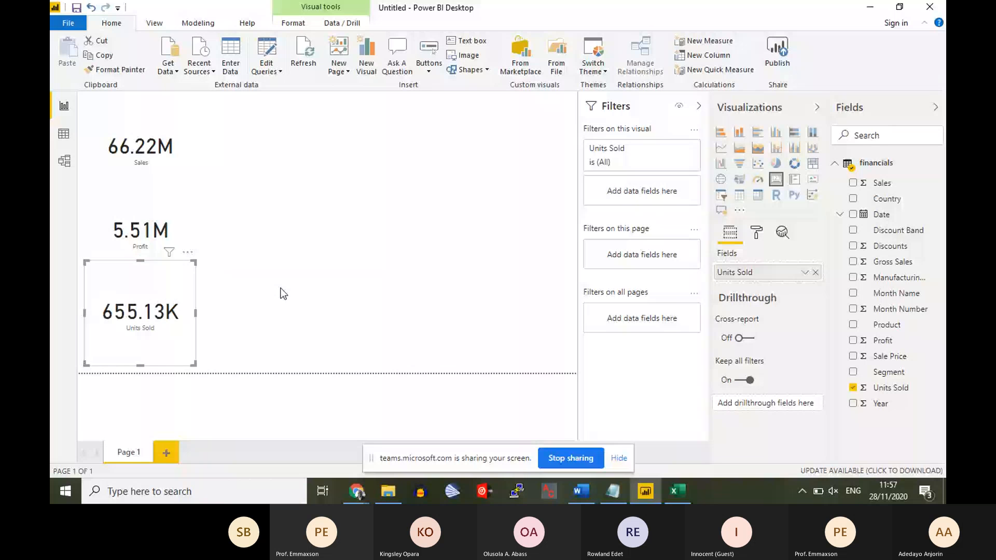
left_click(274, 274)
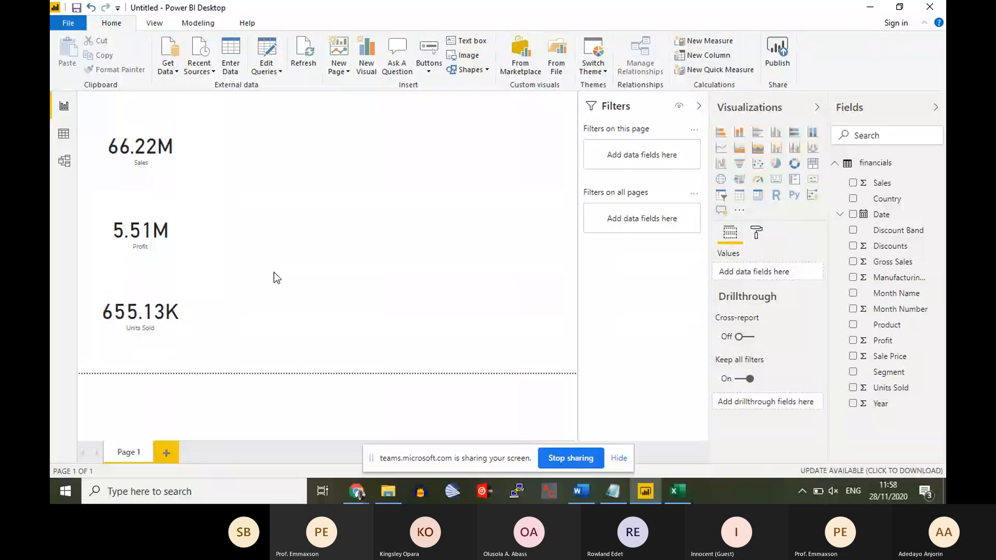
Add an empty clustered column chart to the page beside the Sales card and select it for filling.
left_click(781, 134)
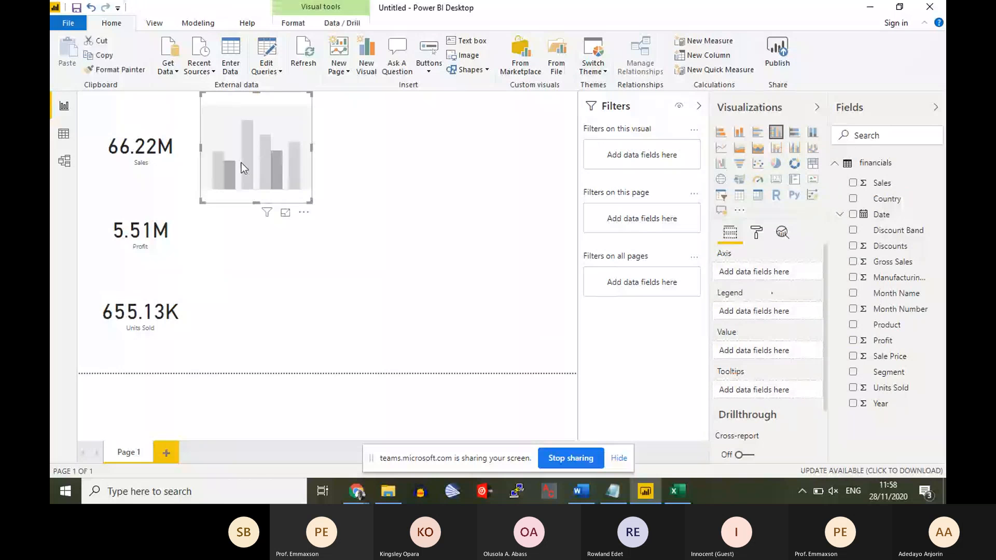
left_click(357, 192)
left_click(307, 150)
left_click(330, 129)
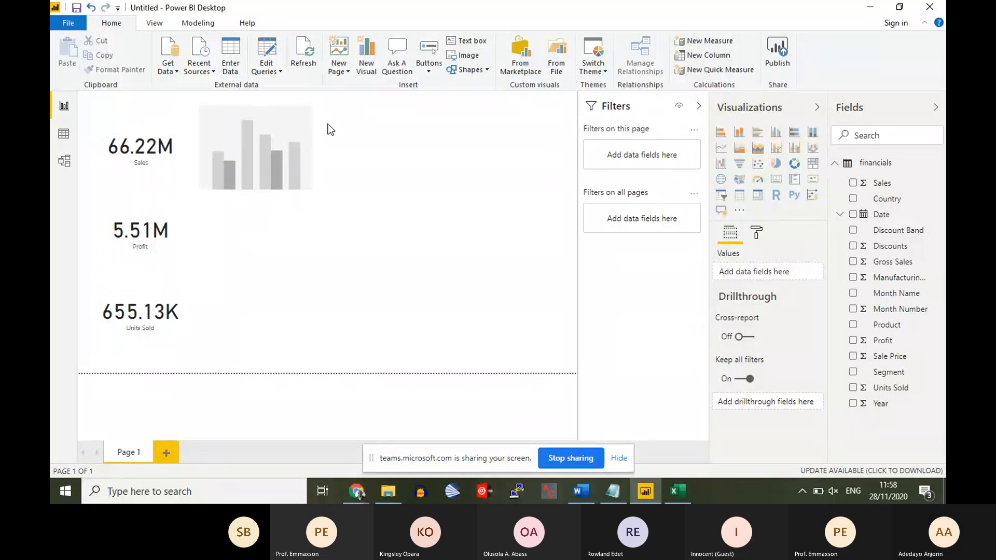
left_click(303, 103)
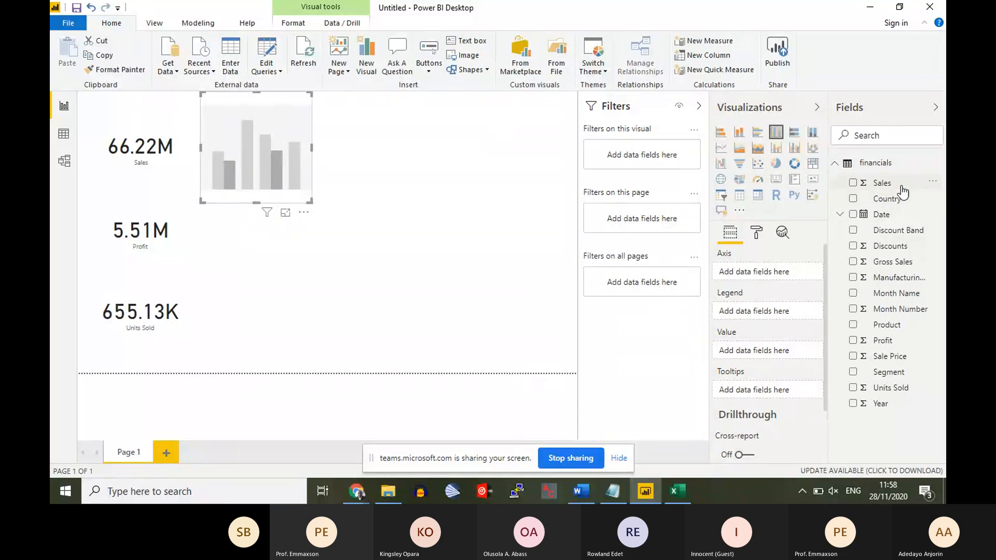
Fill the column chart with Sales as the value and Date as the axis.
left_click_drag(902, 196, 775, 215)
scroll(779, 363, "down", 3)
scroll(772, 403, "up", 3)
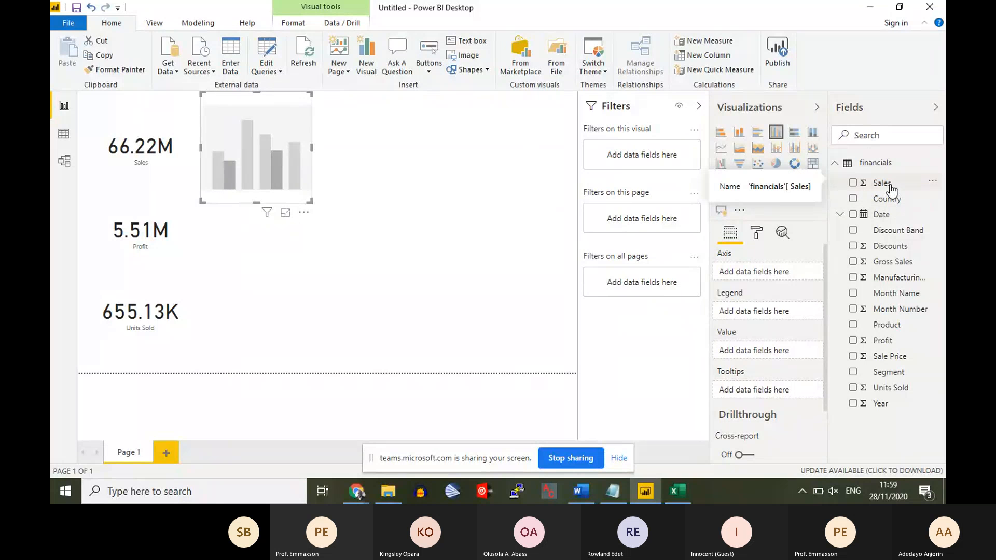
left_click_drag(891, 190, 267, 139)
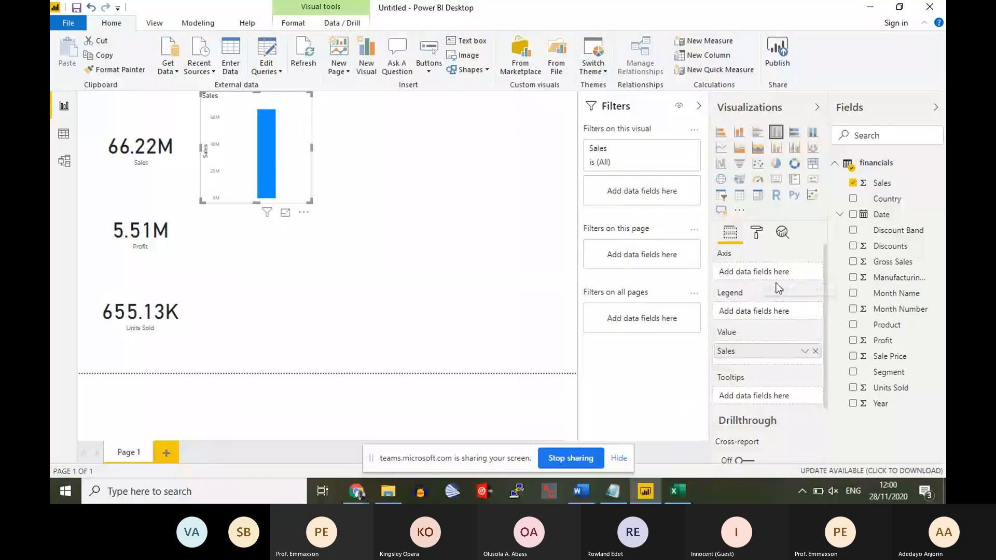
left_click_drag(897, 218, 773, 273)
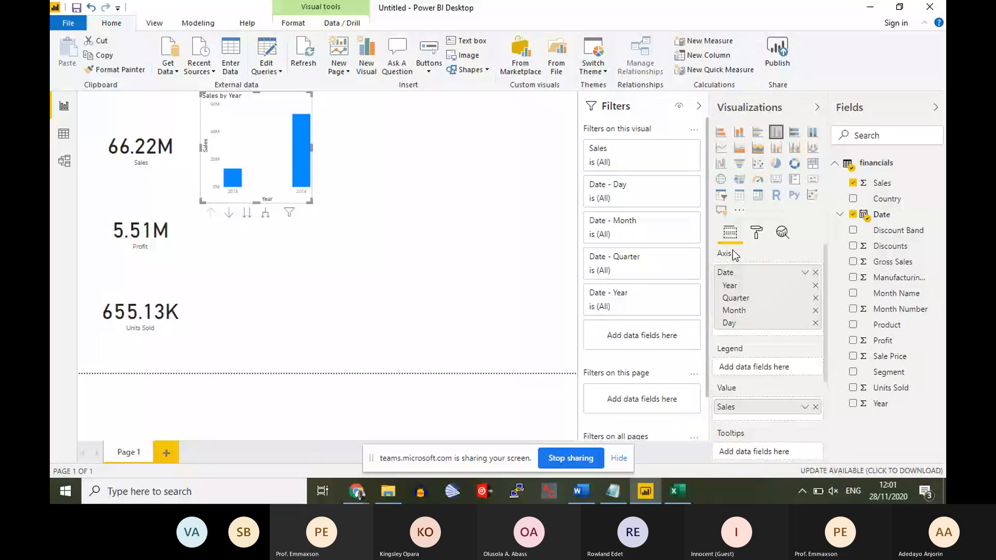
left_click(415, 179)
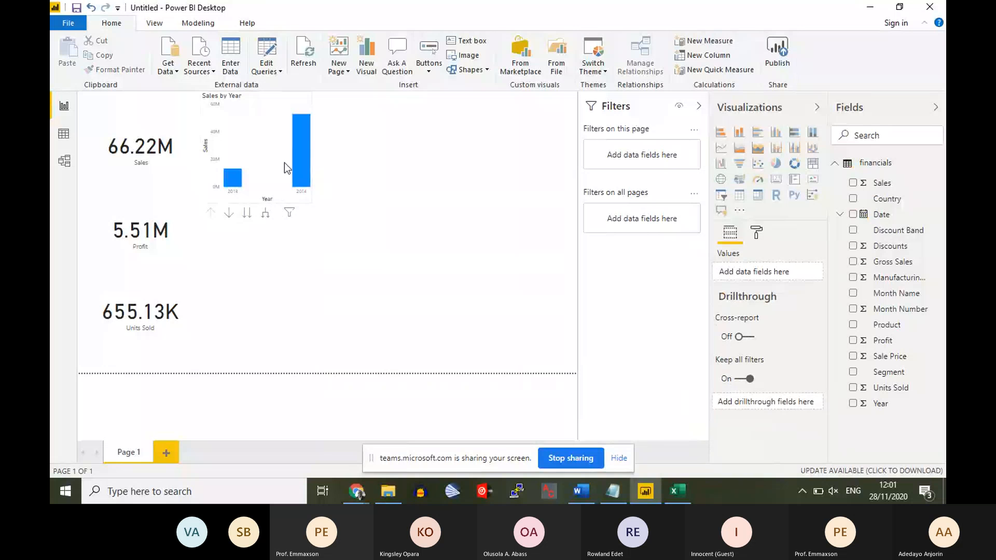
mouse_move(298, 184)
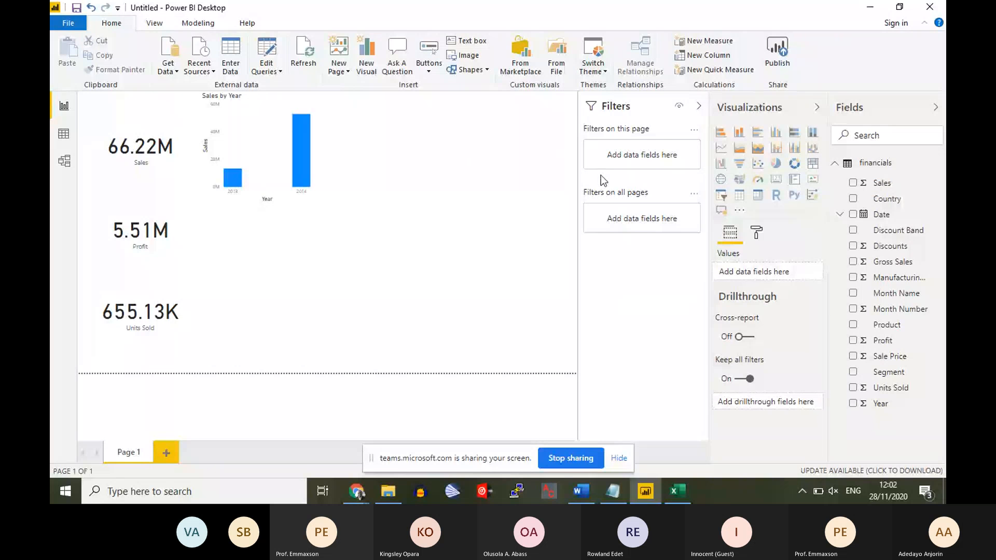
Add a clustered bar chart below the column chart with Profit as the value and Country as the axis.
left_click(758, 134)
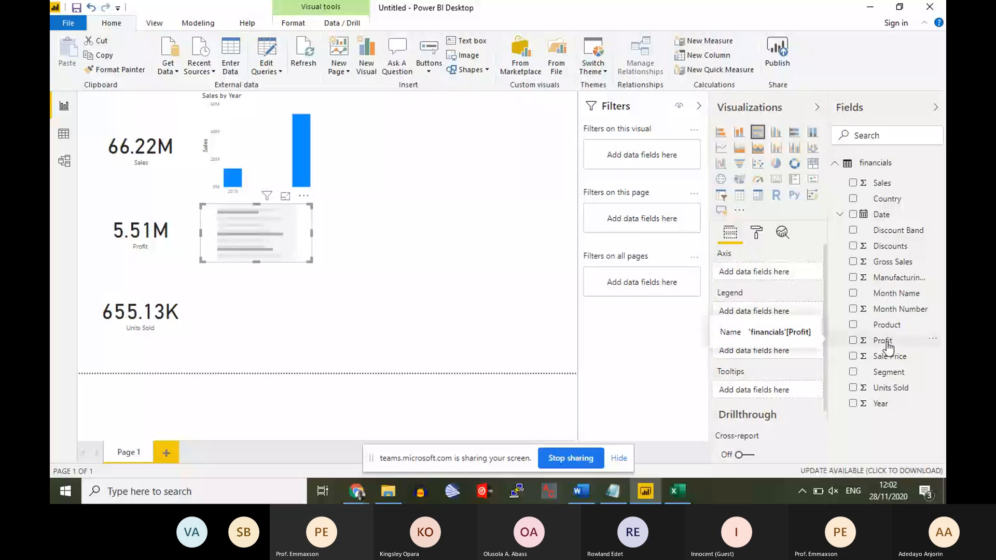
left_click_drag(888, 346, 769, 353)
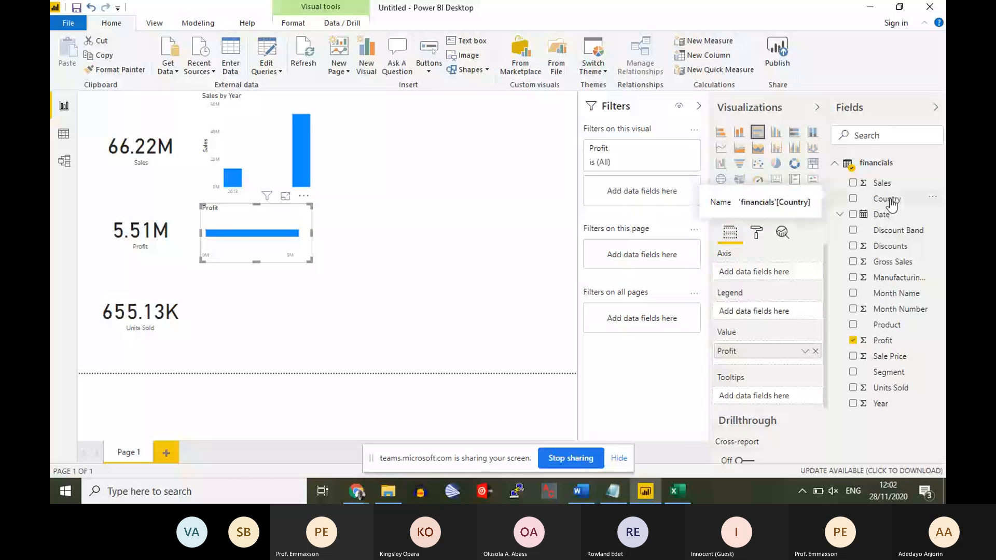
left_click_drag(891, 205, 772, 283)
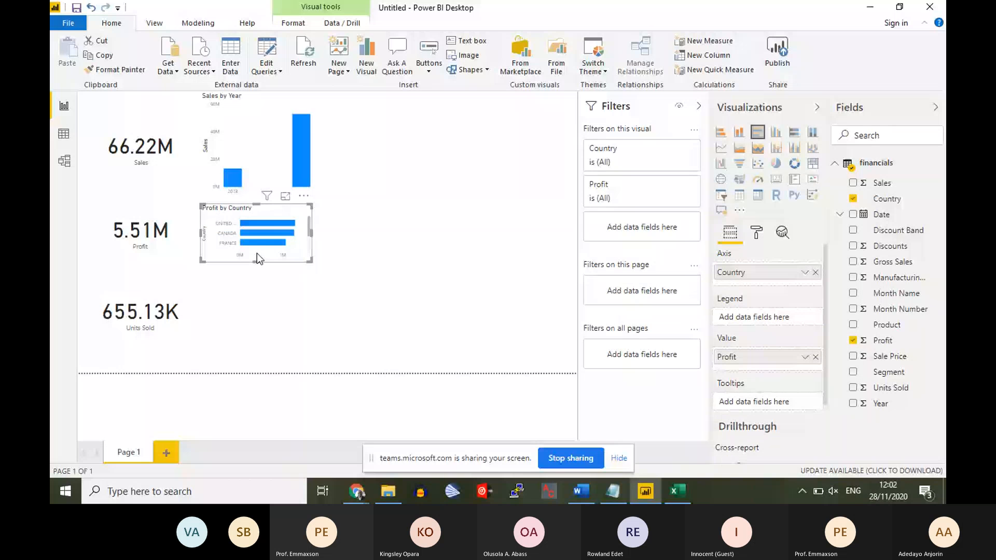
Enlarge the Profit by Country chart down to near the page's lower edge and across to its right side.
left_click_drag(257, 255, 252, 355)
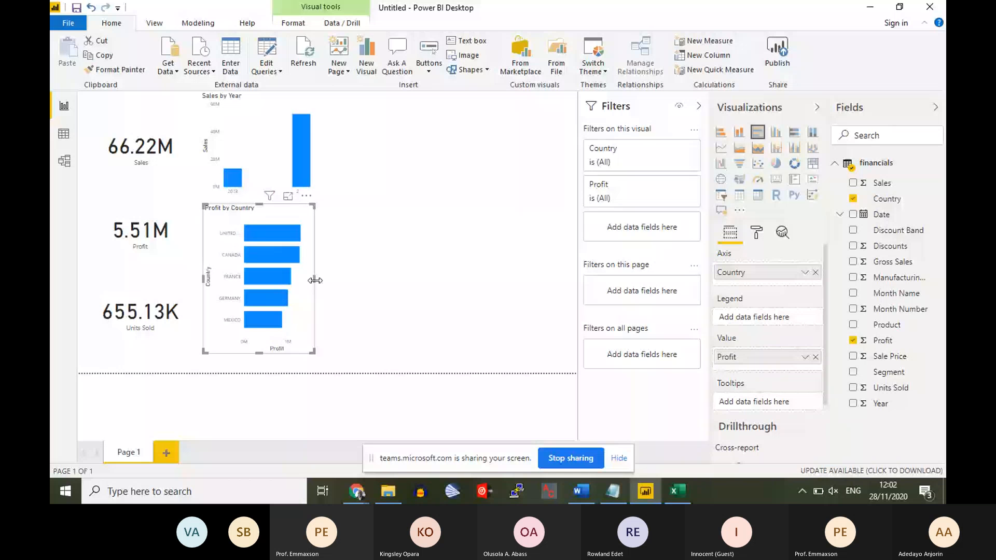
left_click_drag(315, 280, 390, 289)
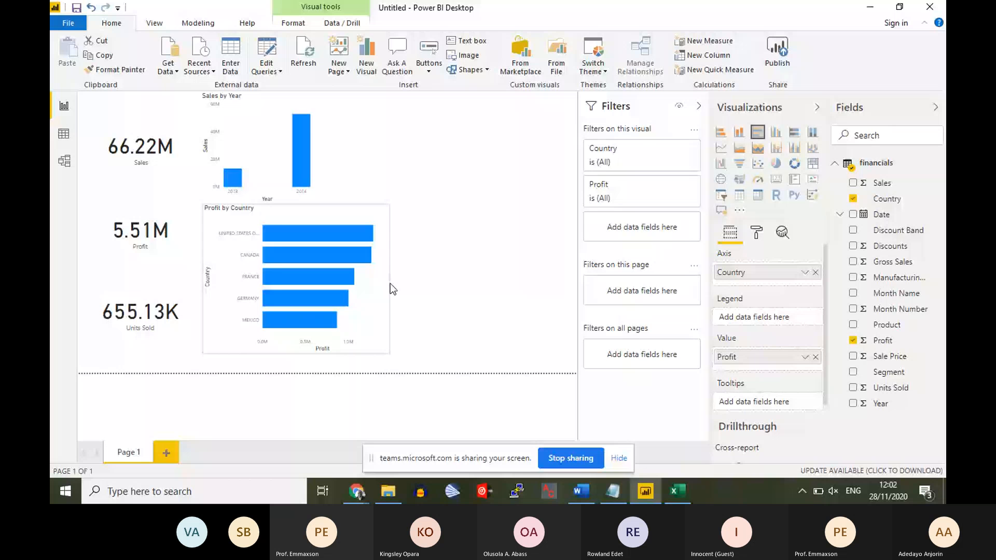
left_click_drag(390, 285, 558, 289)
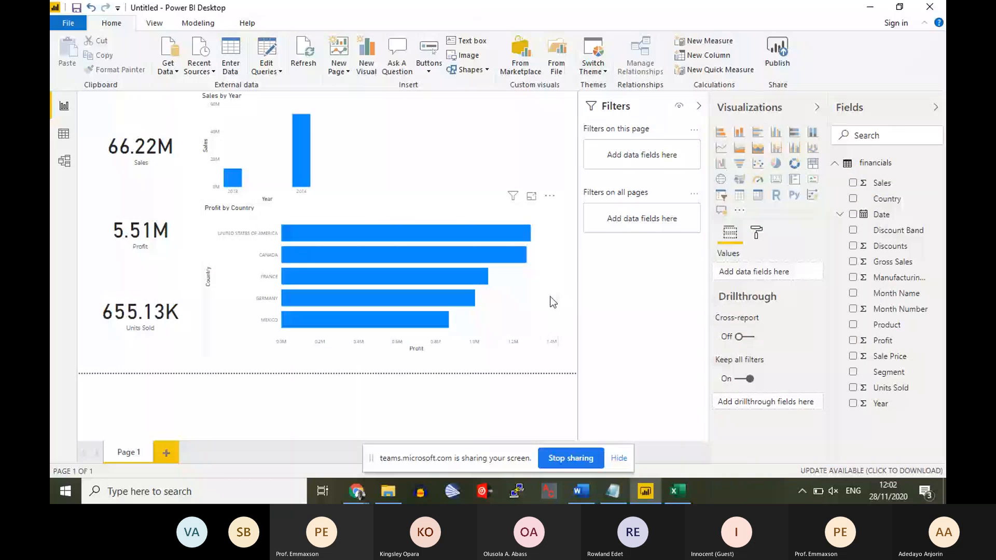
left_click(543, 298)
left_click(480, 173)
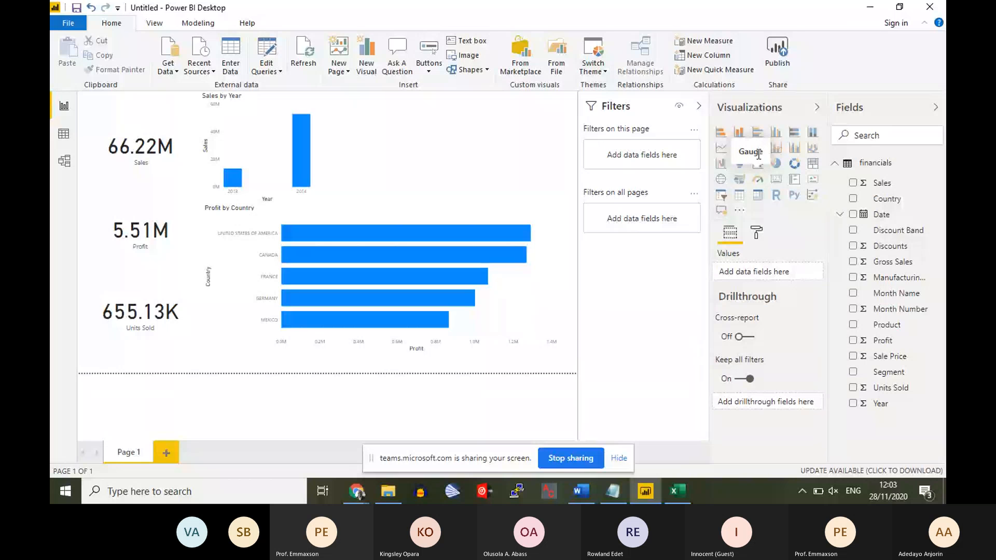
Add a Gauge visual above the Profit by Country chart, adjusting it slightly to fit beside the column chart.
left_click(759, 181)
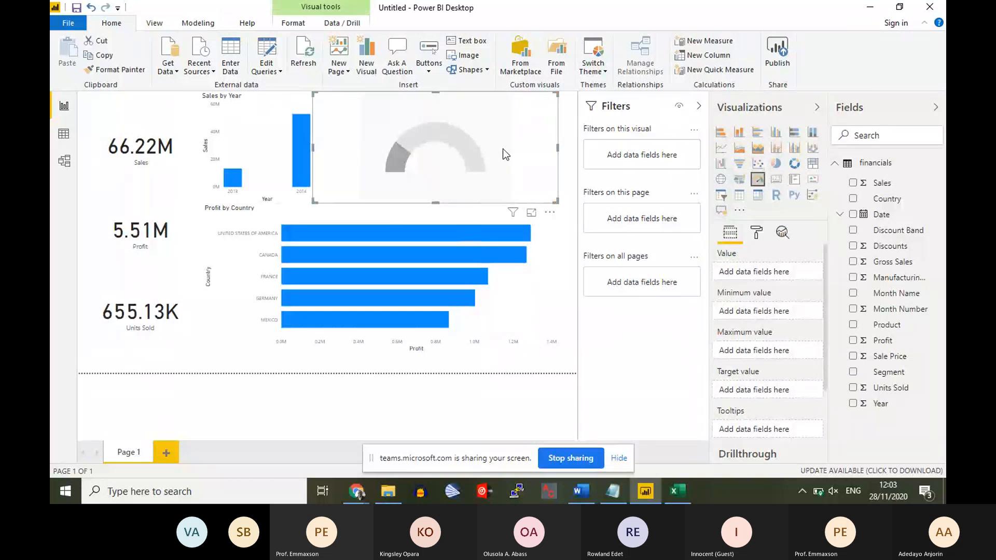
left_click_drag(510, 150, 512, 146)
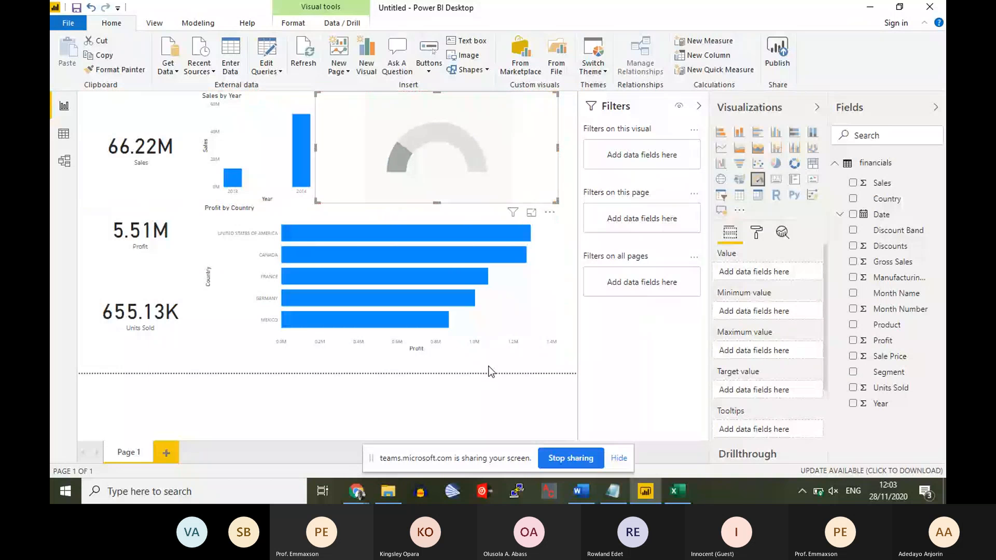
left_click(488, 372)
left_click(517, 153)
Fill the gauge's value with Sale Price, and replace that field with Sales.
left_click_drag(889, 361, 487, 121)
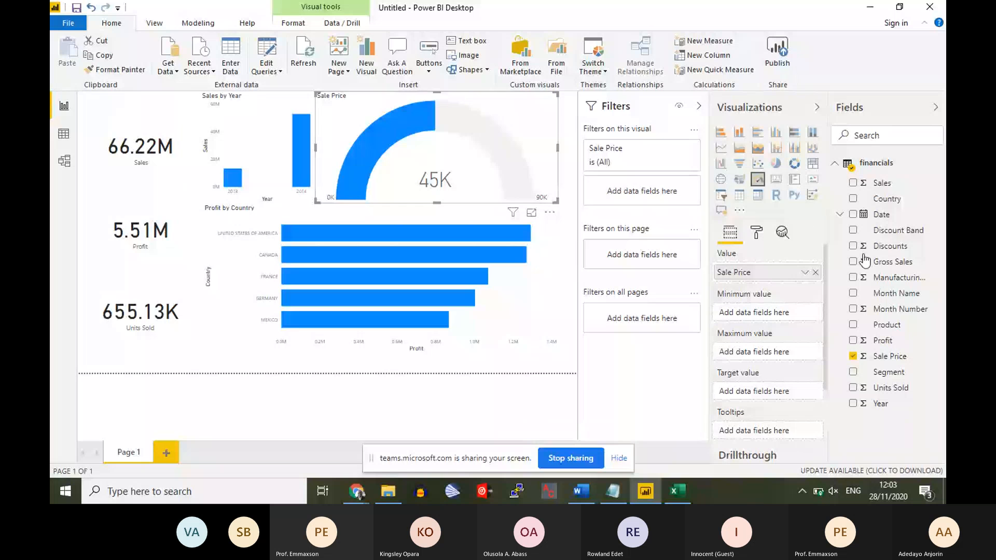
left_click(890, 357)
left_click(892, 182)
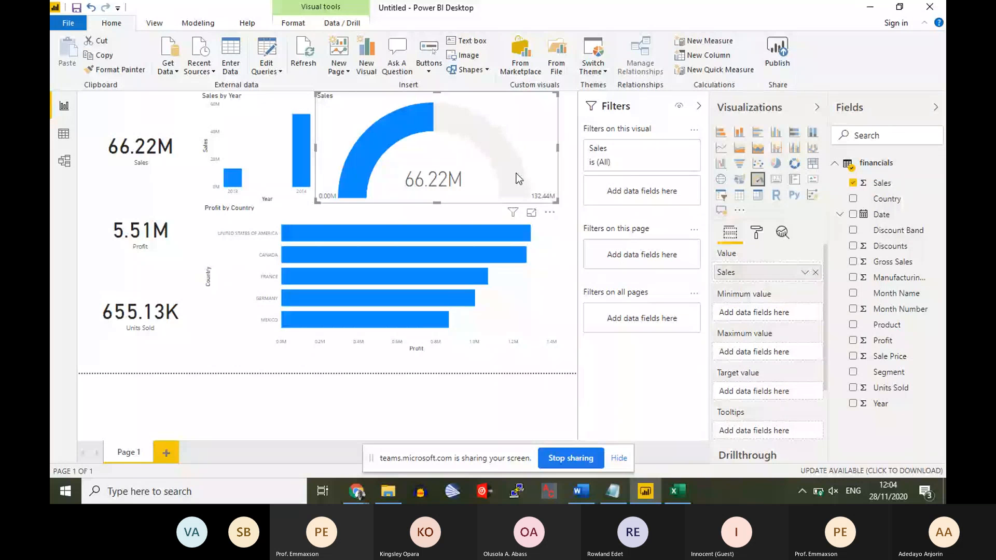
Set the Sales gauge's axis maximum to 100000000 and its target to 78000000.
left_click(760, 235)
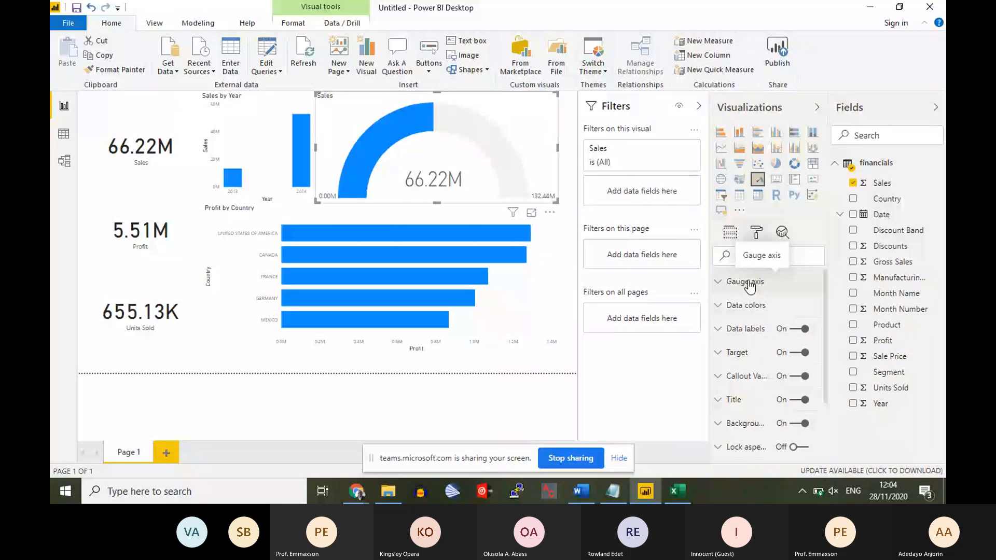
left_click(750, 285)
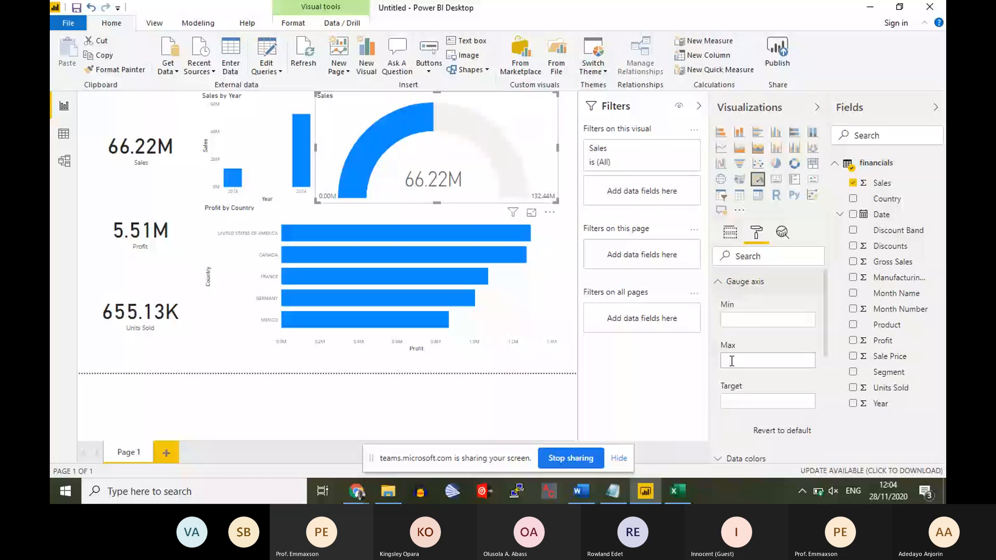
left_click(731, 361)
type("100")
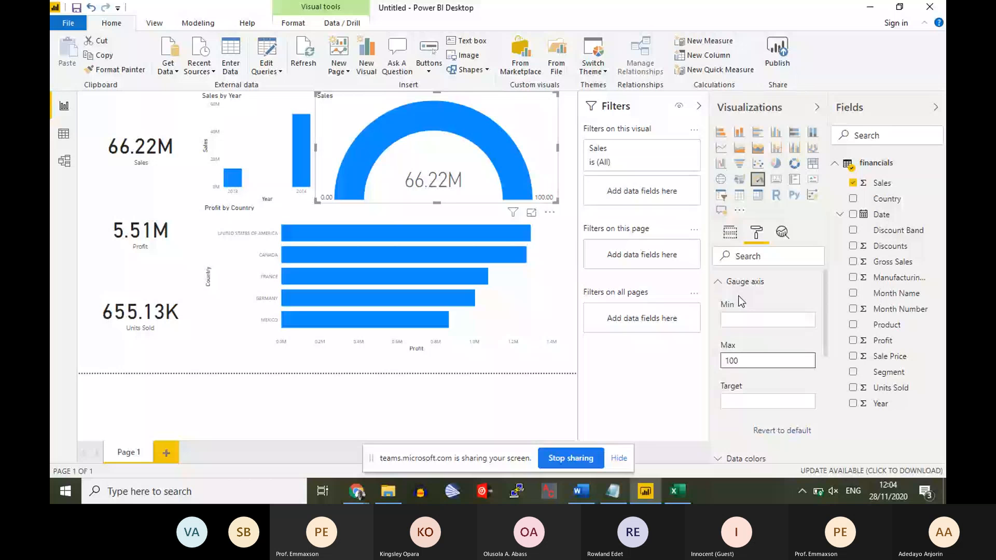
type("000")
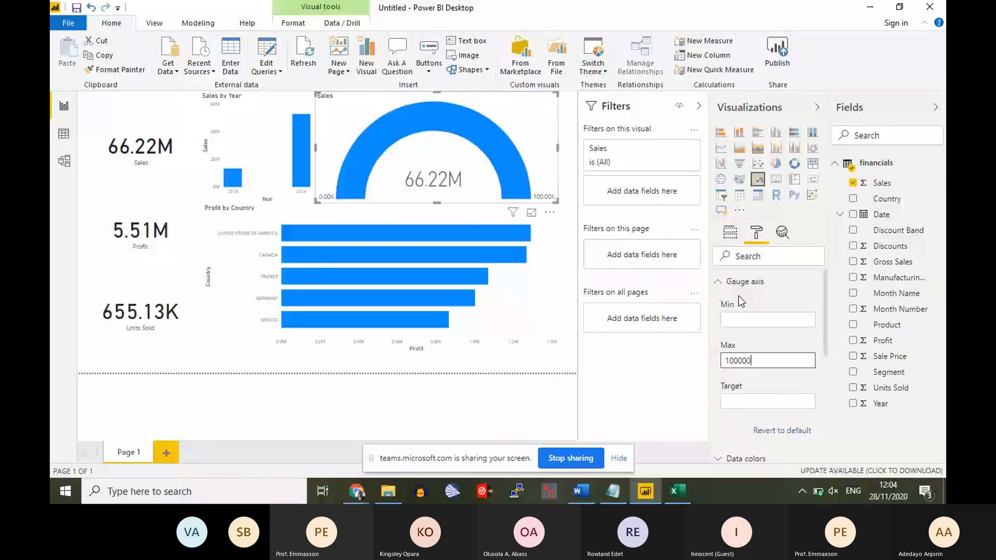
type("000")
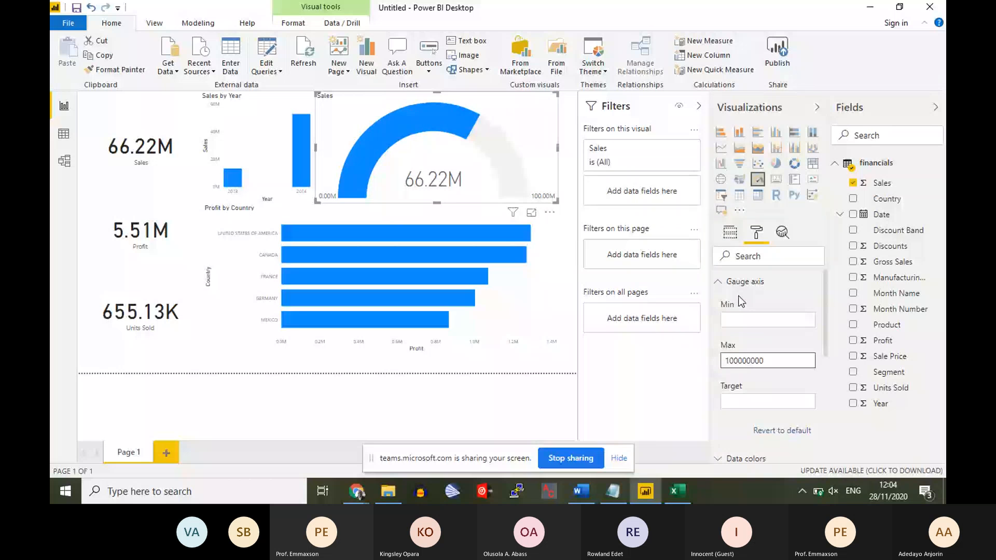
left_click(767, 400)
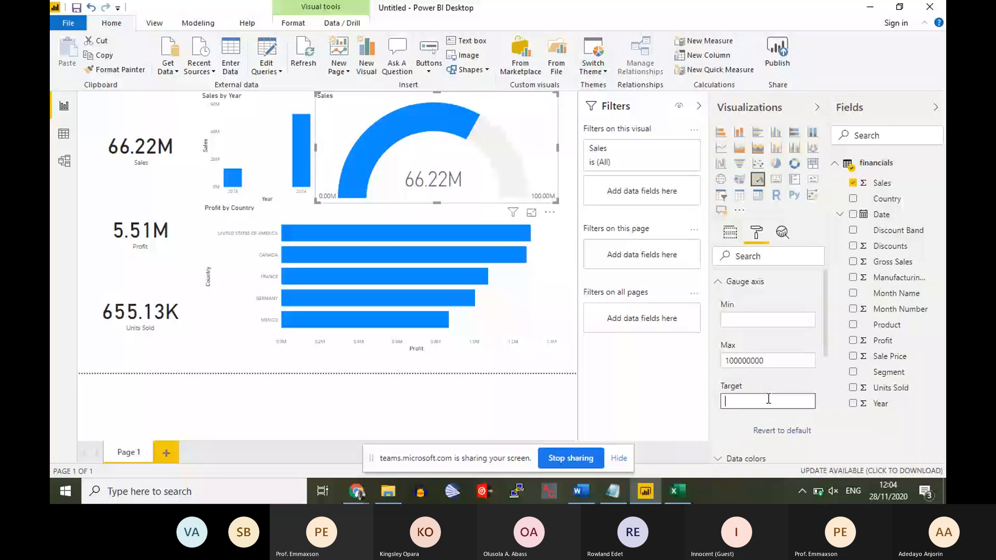
type("78000000")
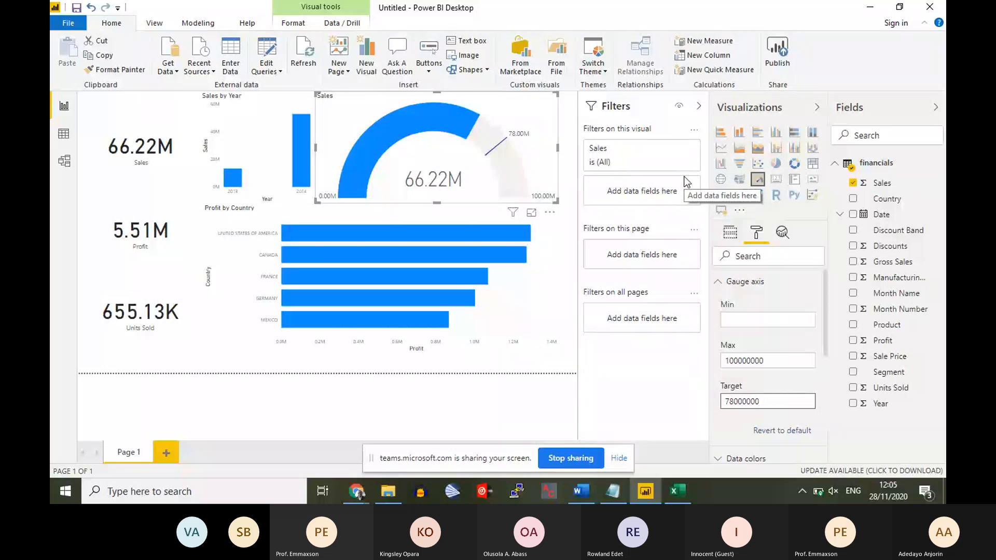
Clear the maximum and target values from the Sales gauge's axis.
double_click(796, 360)
key("BackSpace")
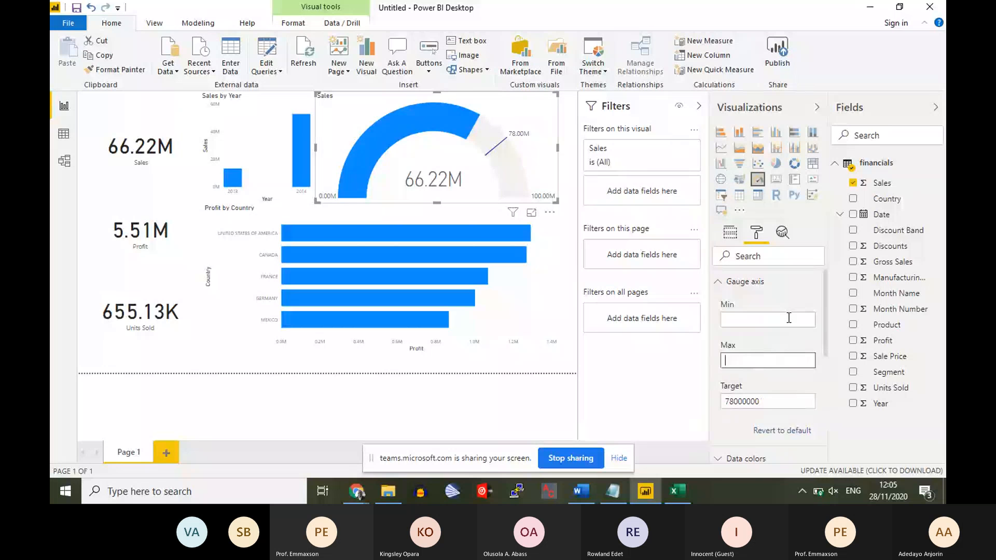
double_click(774, 408)
key("BackSpace")
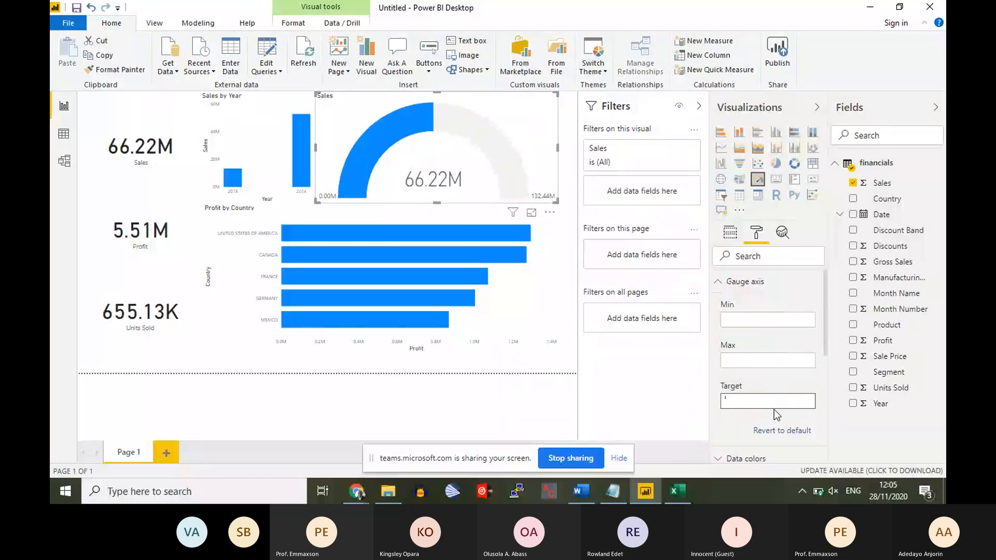
Remove the Sales field from the gauge and add it again as the gauge's value.
left_click(730, 233)
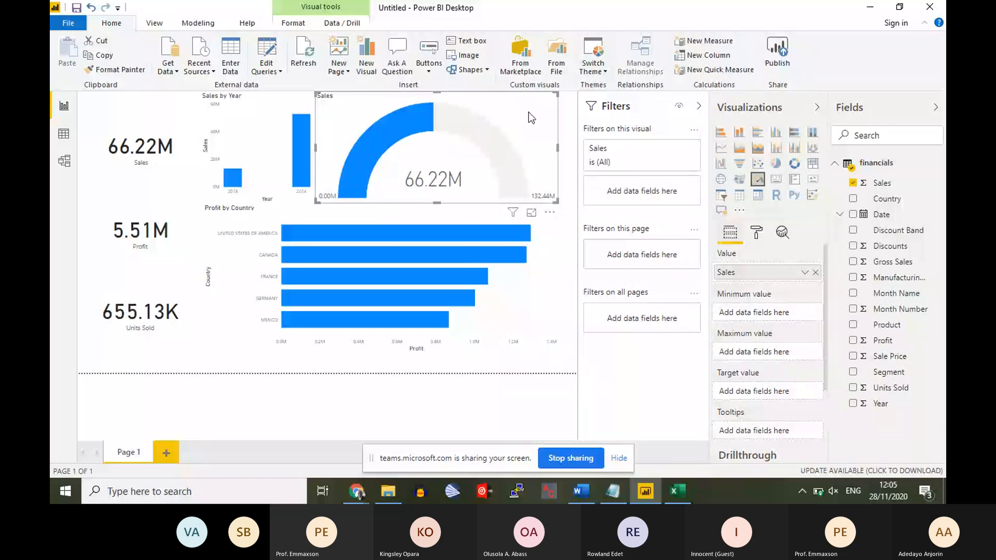
left_click(814, 273)
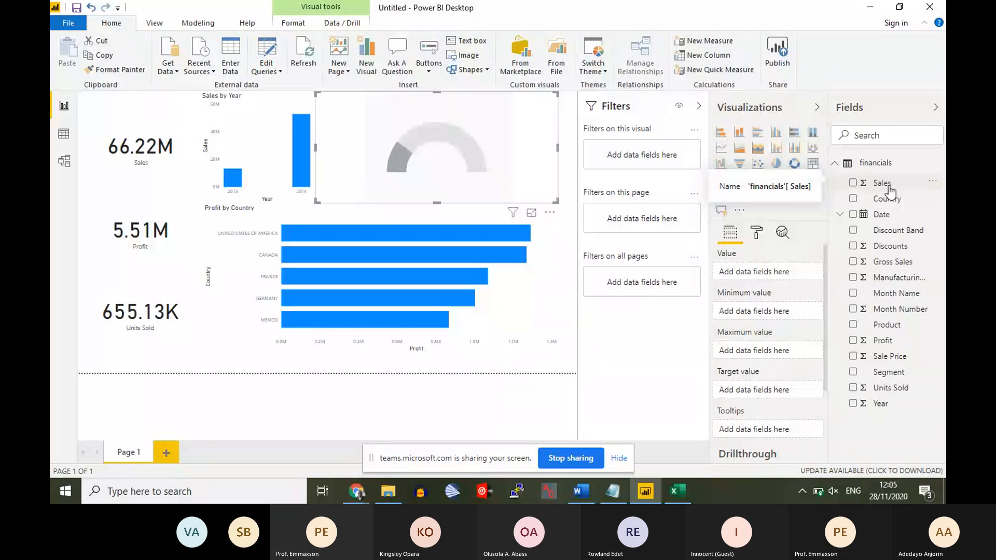
left_click_drag(884, 184, 459, 158)
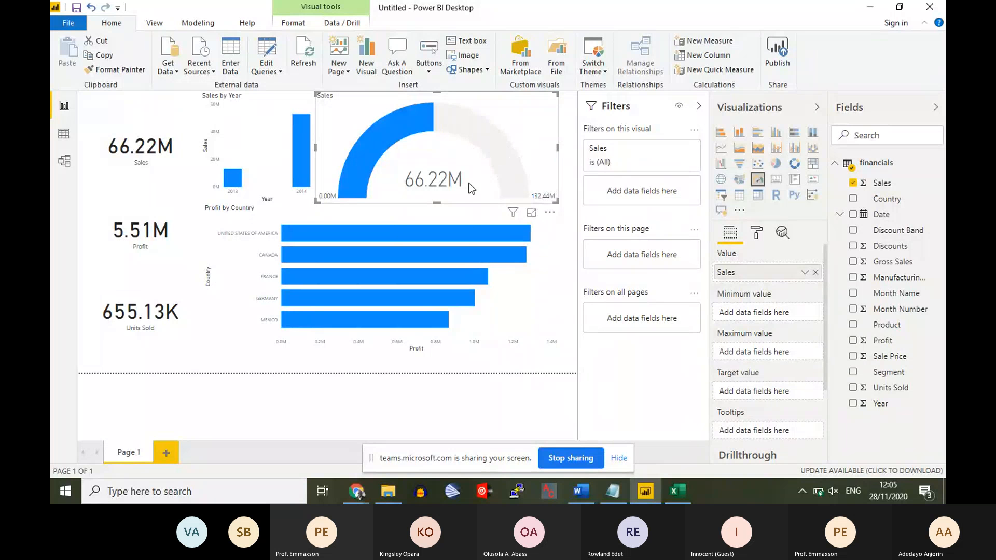
Set only the Sales gauge's axis target to 78000000, leaving its minimum and maximum blank.
left_click(758, 236)
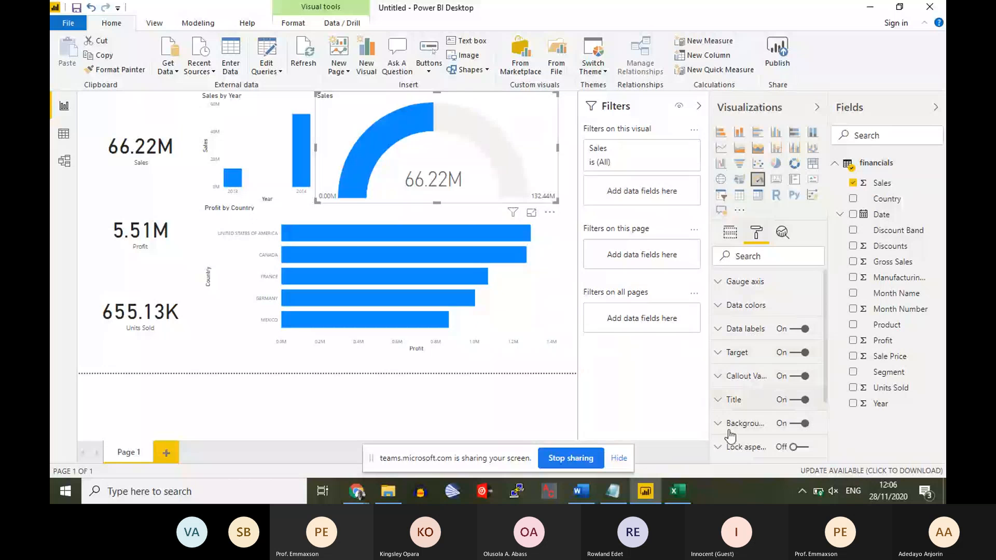
left_click(766, 289)
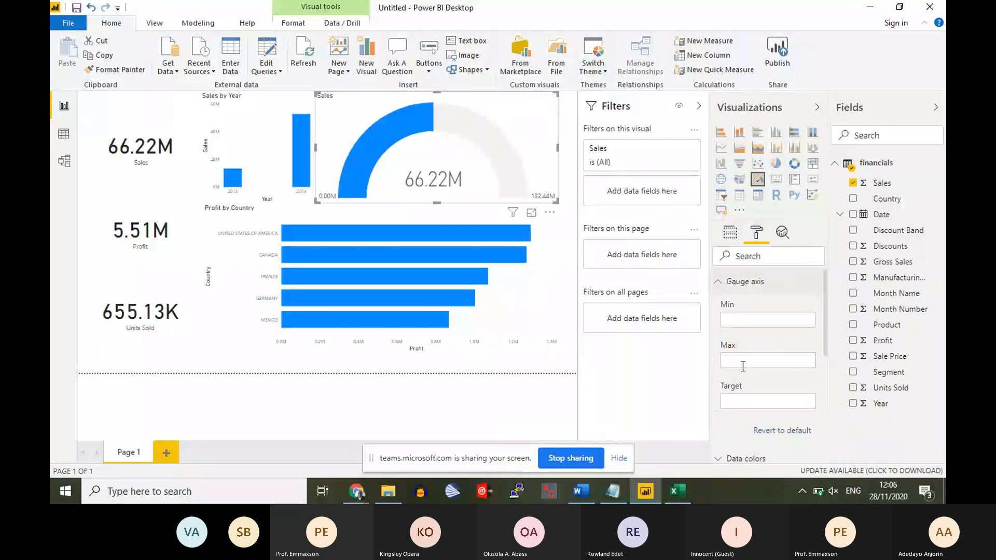
left_click(740, 403)
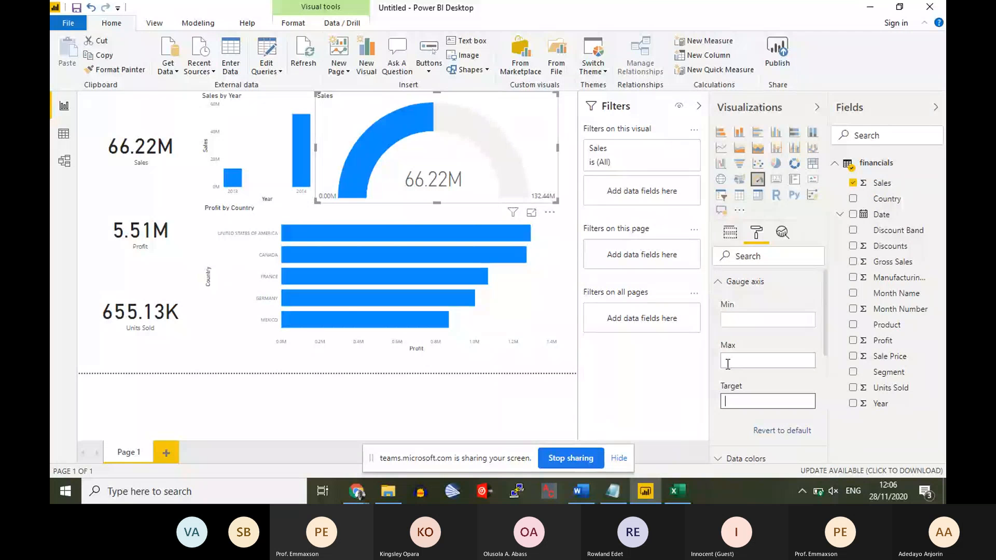
type("78000000")
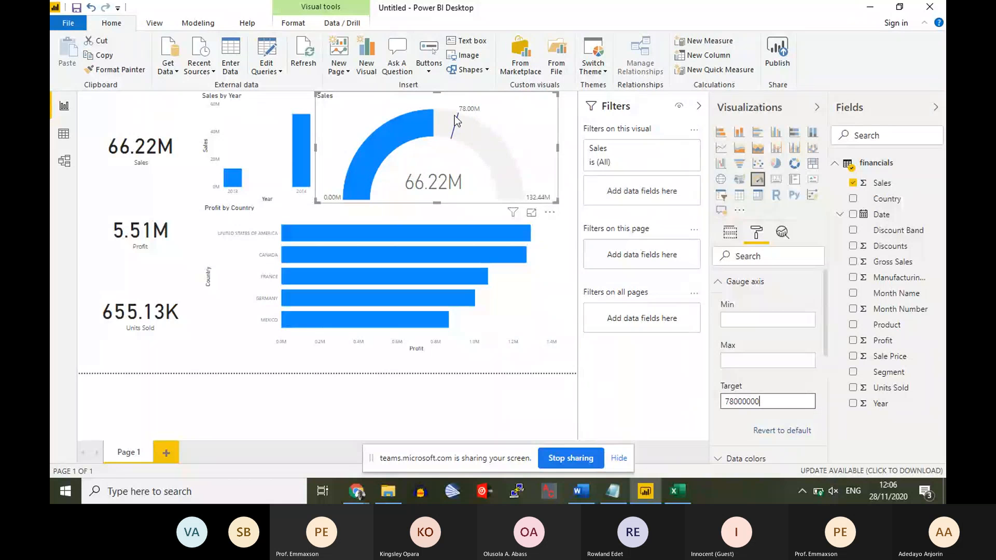
Set the Sales gauge's axis target to 75000000.
left_click(745, 359)
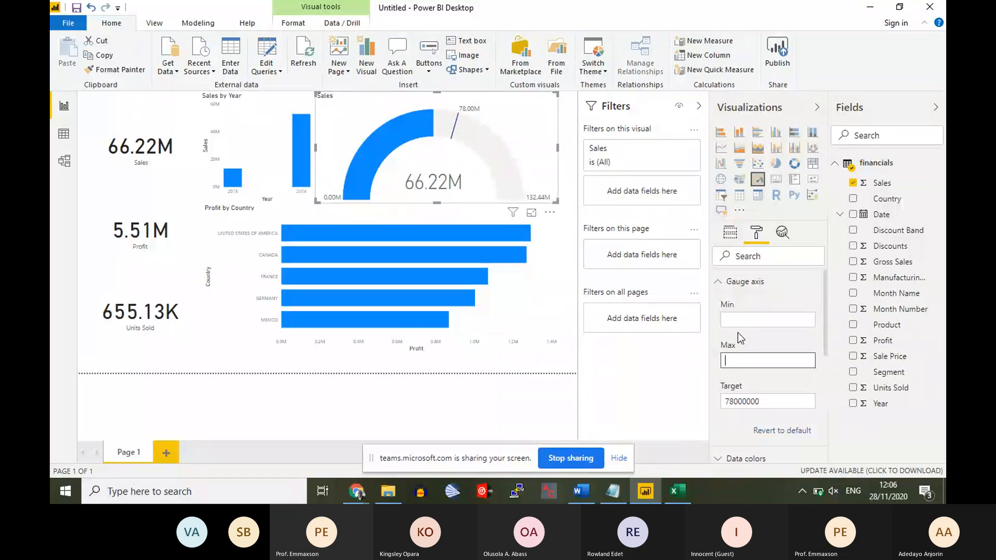
key("BackSpace")
left_click(731, 402)
type("5")
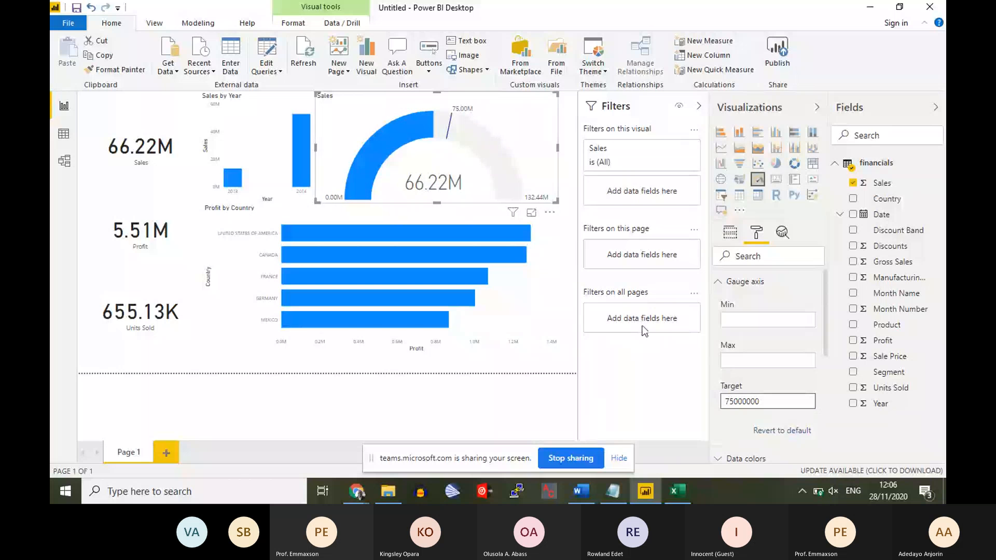
Set the Sales gauge's axis maximum to 100000000 and finish with the gauge axis settings.
left_click(752, 360)
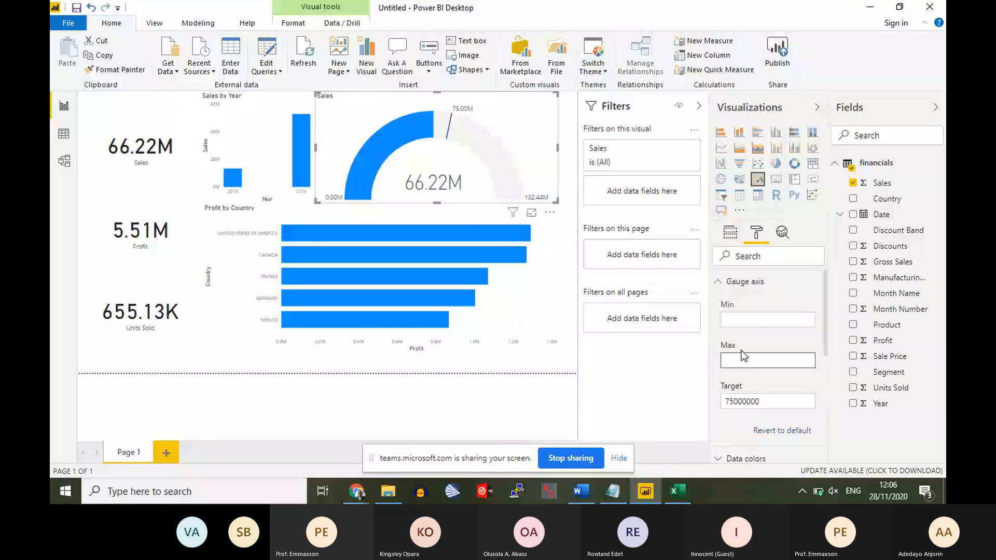
type("1000")
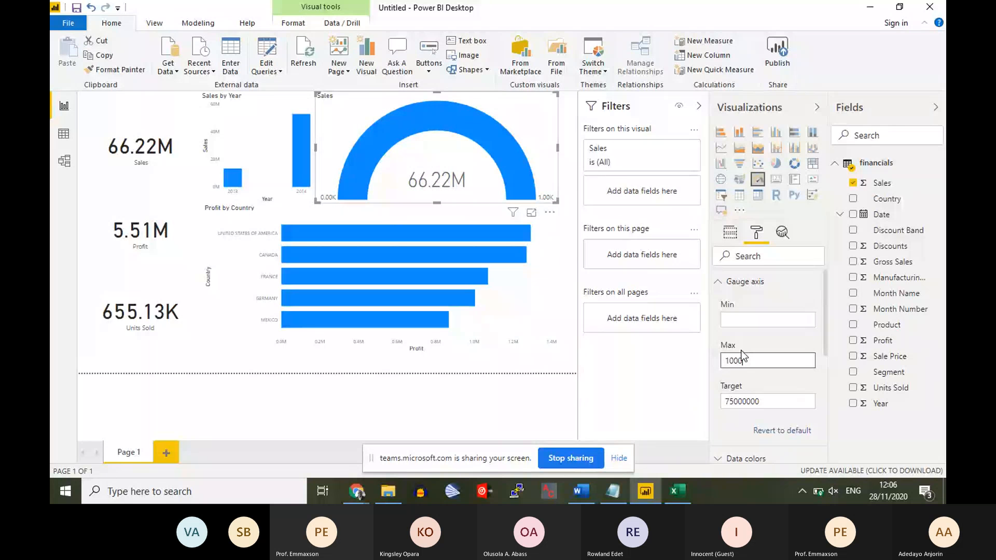
key("BackSpace")
type("000000")
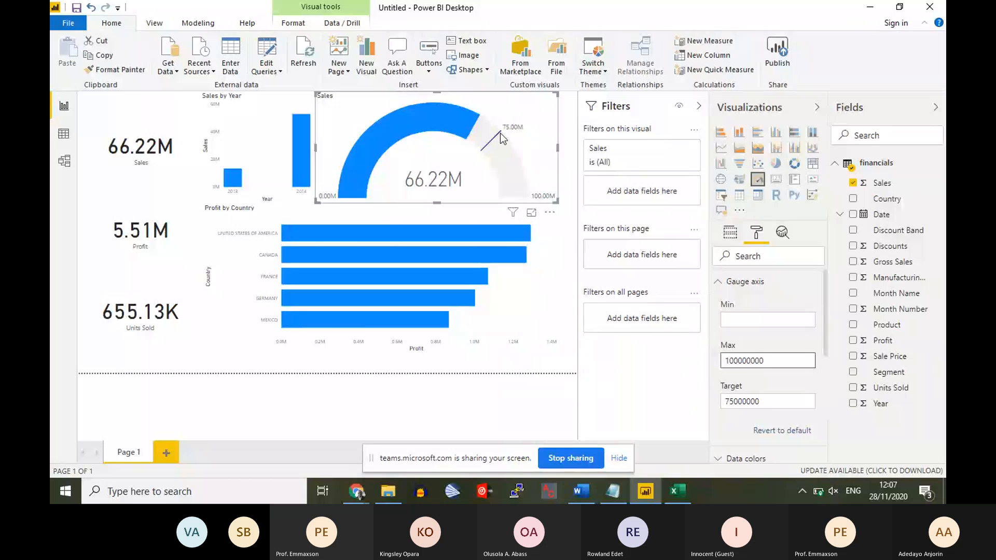
mouse_move(502, 133)
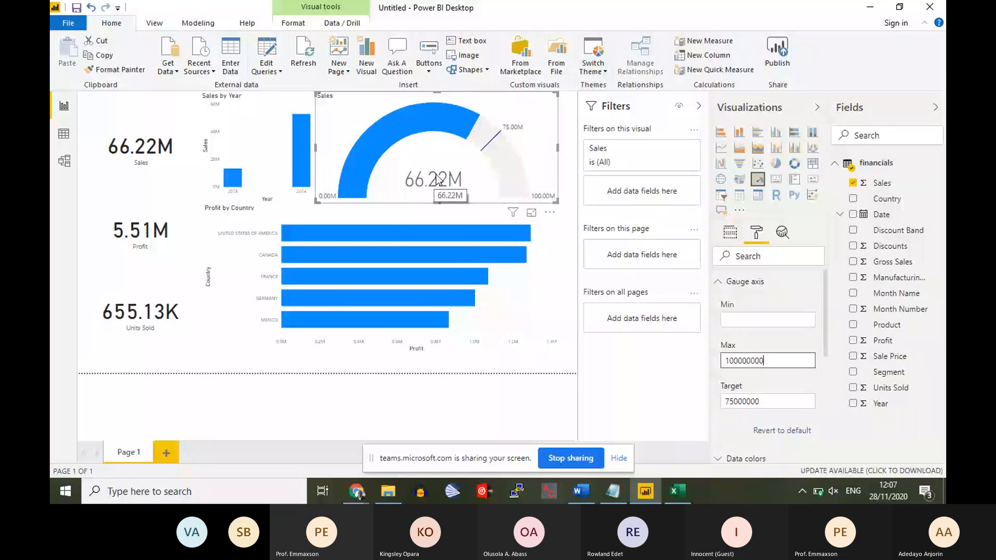
left_click(747, 282)
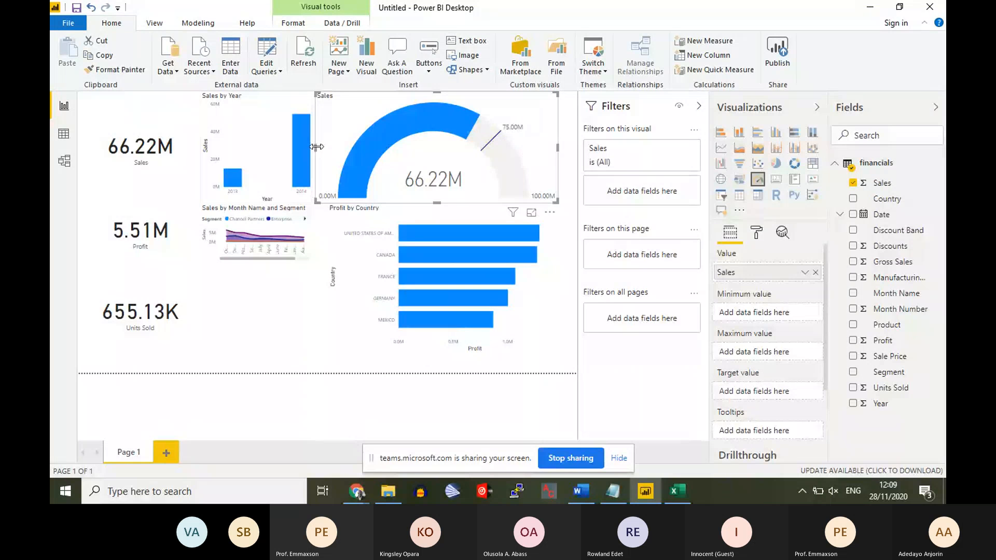
Narrow the Sales gauge and the Profit by Country bar chart to the same width, keeping their outer edges in place.
left_click_drag(315, 147, 434, 149)
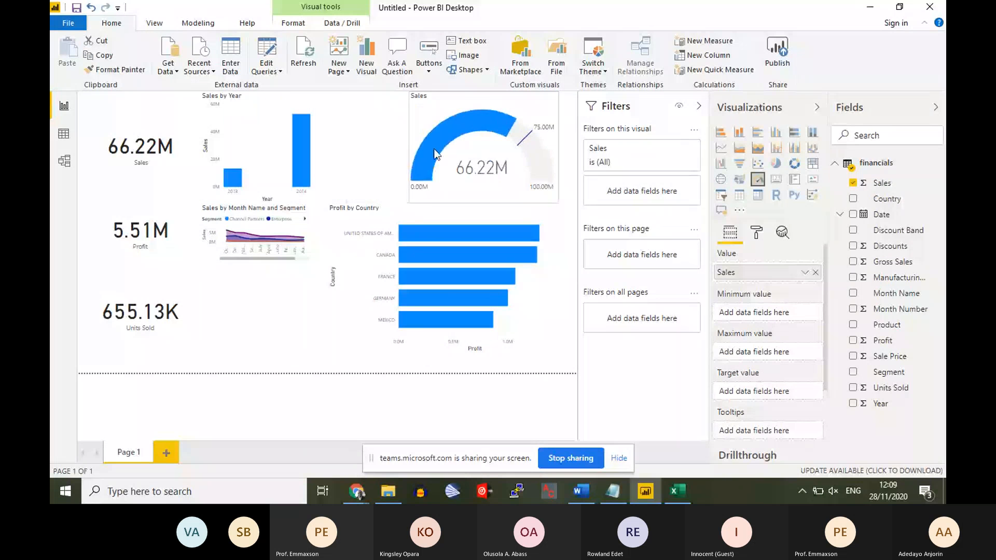
left_click(332, 280)
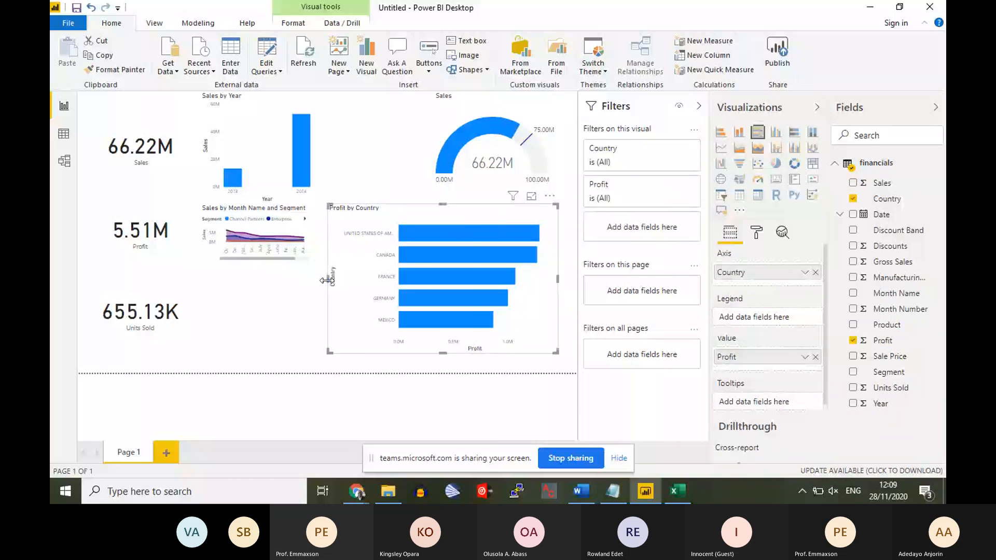
left_click_drag(328, 280, 435, 282)
left_click(386, 289)
Enlarge the Sales by Month Name and Segment area chart to fill the space beside the Profit by Country chart.
left_click(309, 259)
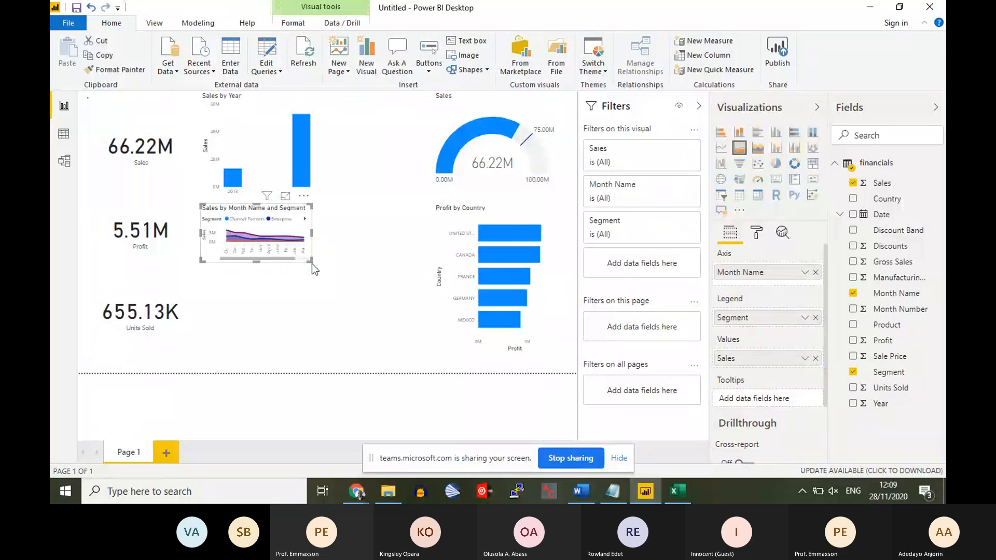
left_click_drag(311, 263, 423, 362)
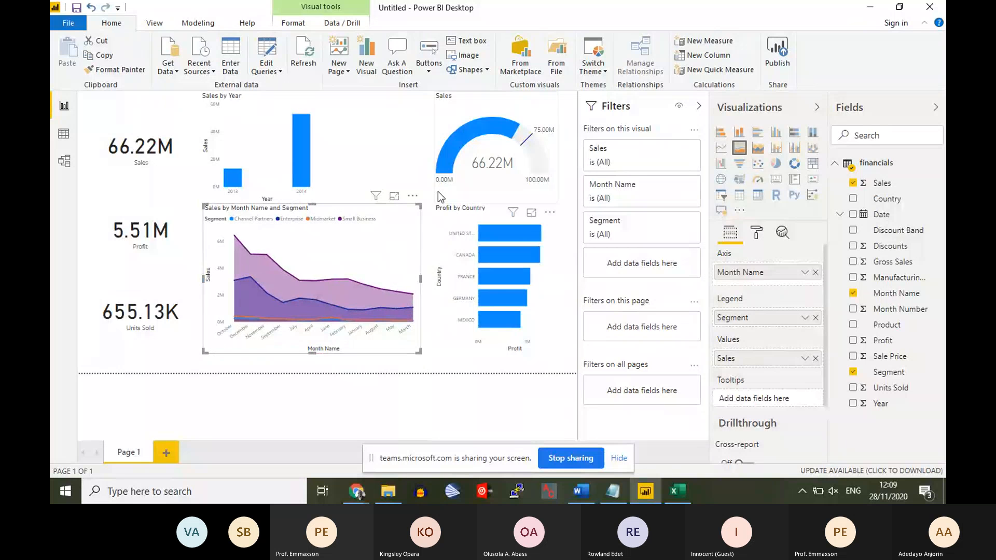
left_click(377, 148)
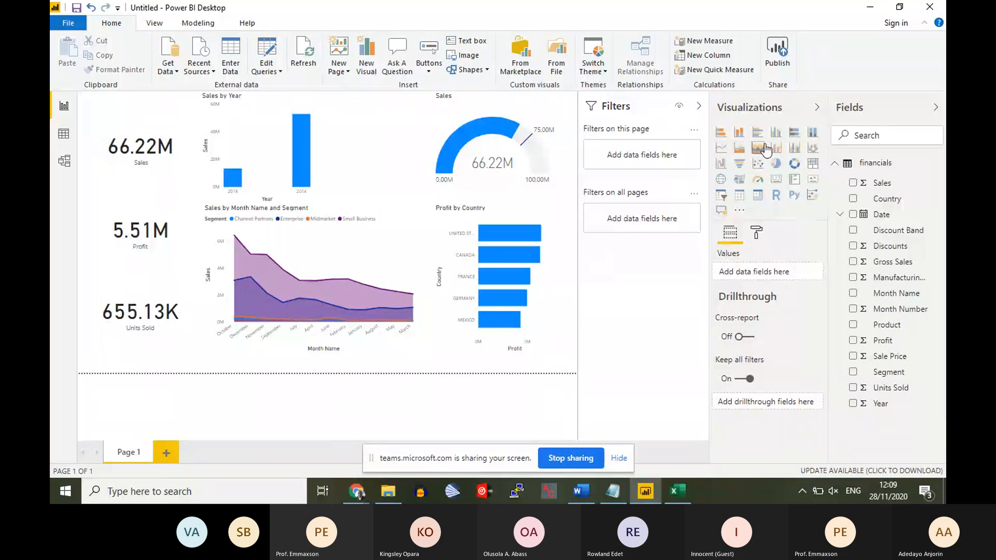
Try the Sales by Month Name and Segment visual as a stacked area chart and return it to an area chart.
left_click(386, 232)
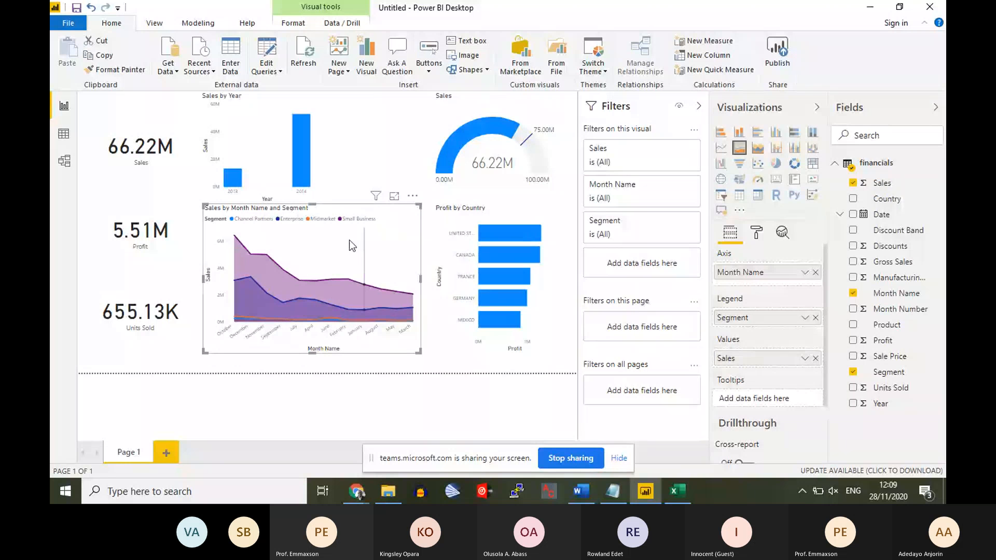
left_click(762, 150)
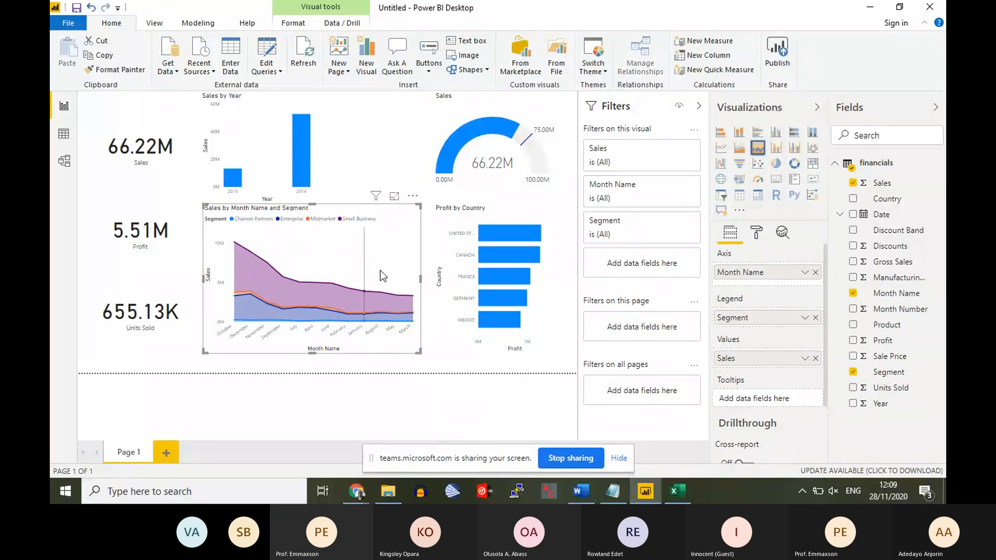
left_click(740, 149)
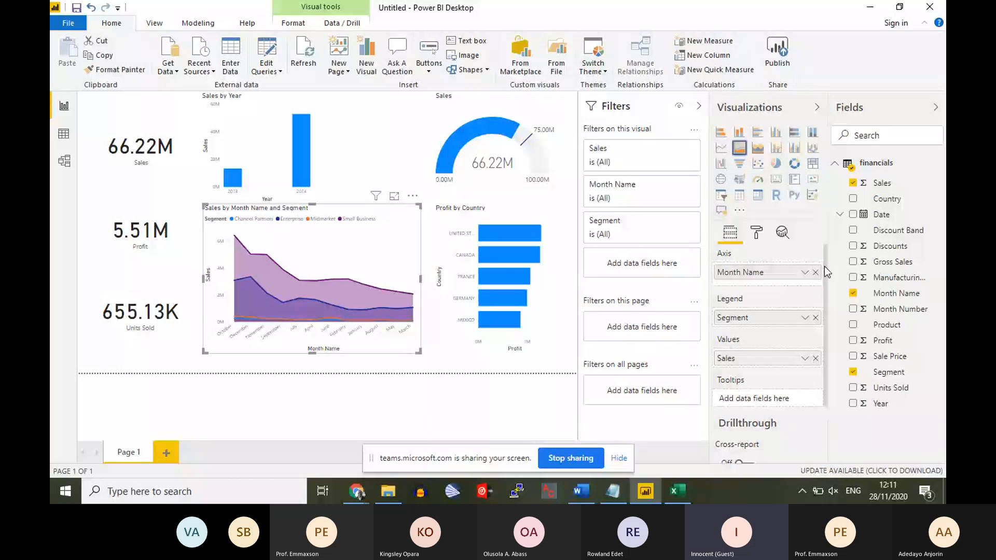
Replace Country with Product on the axis of the Profit by Country bar chart.
left_click(468, 211)
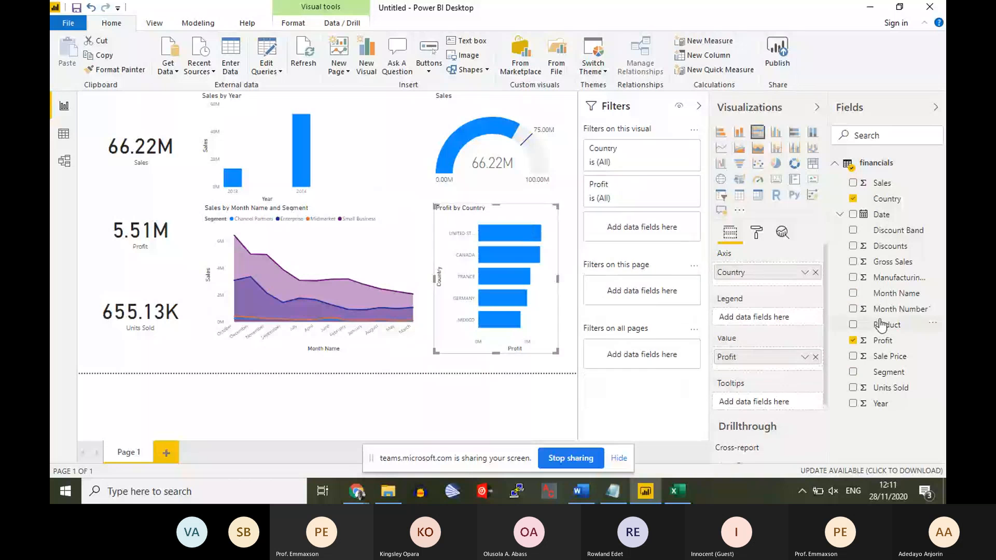
left_click_drag(884, 326, 824, 275)
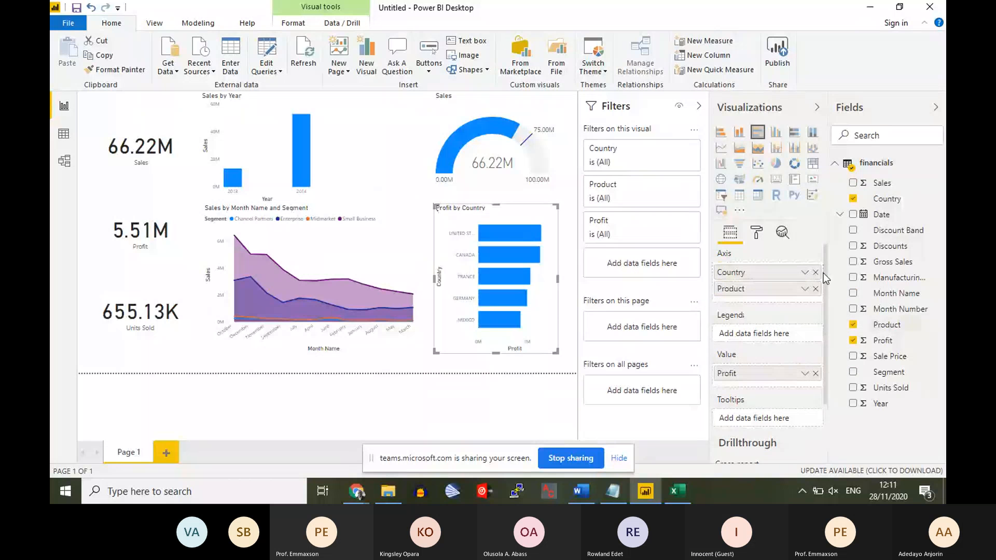
left_click(816, 273)
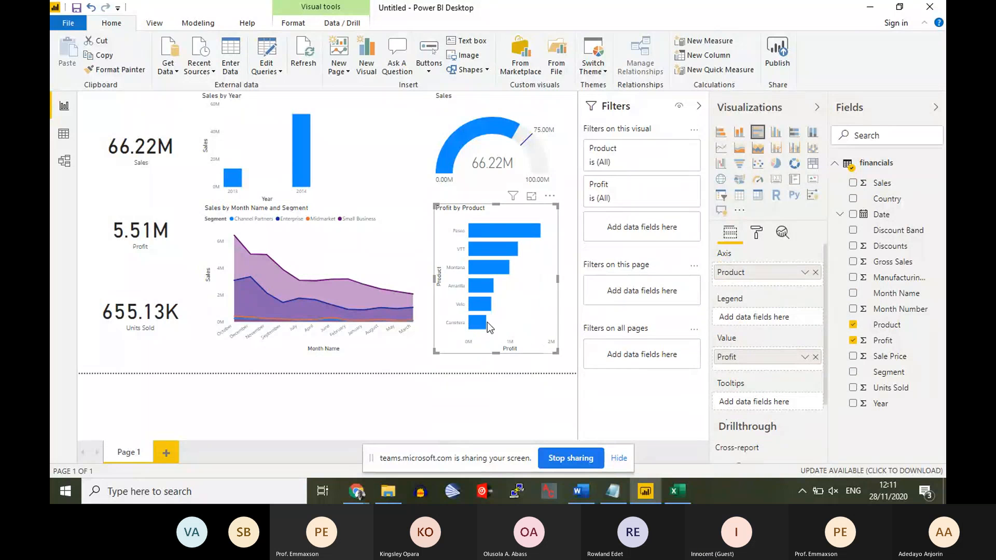
left_click(426, 358)
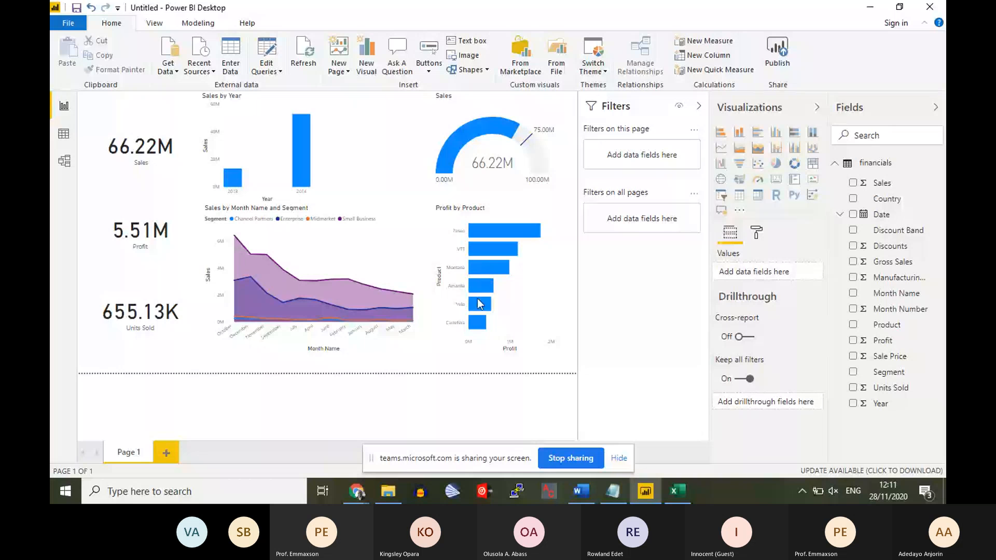
Add Country above Product on the profit bar chart's axis and remove it again.
left_click(478, 341)
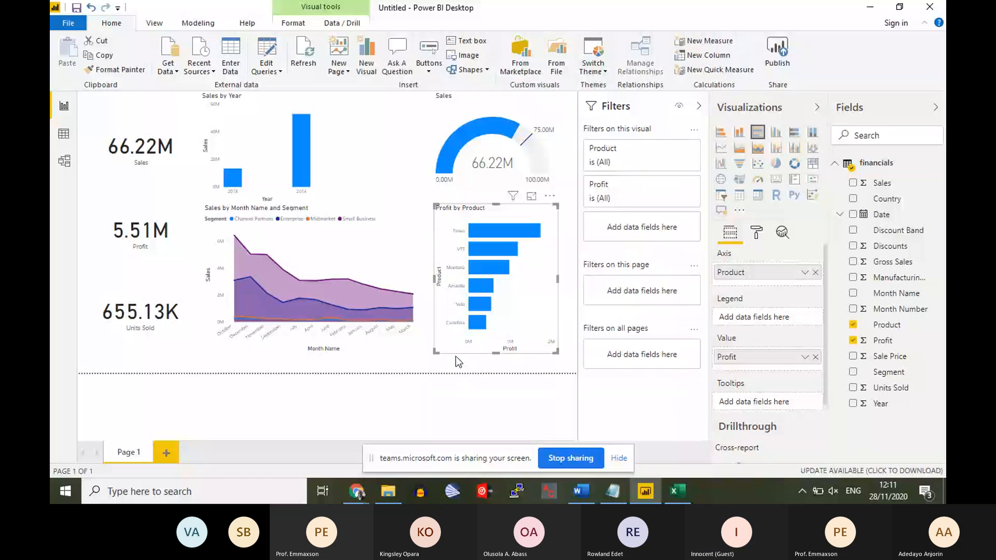
left_click_drag(886, 199, 820, 275)
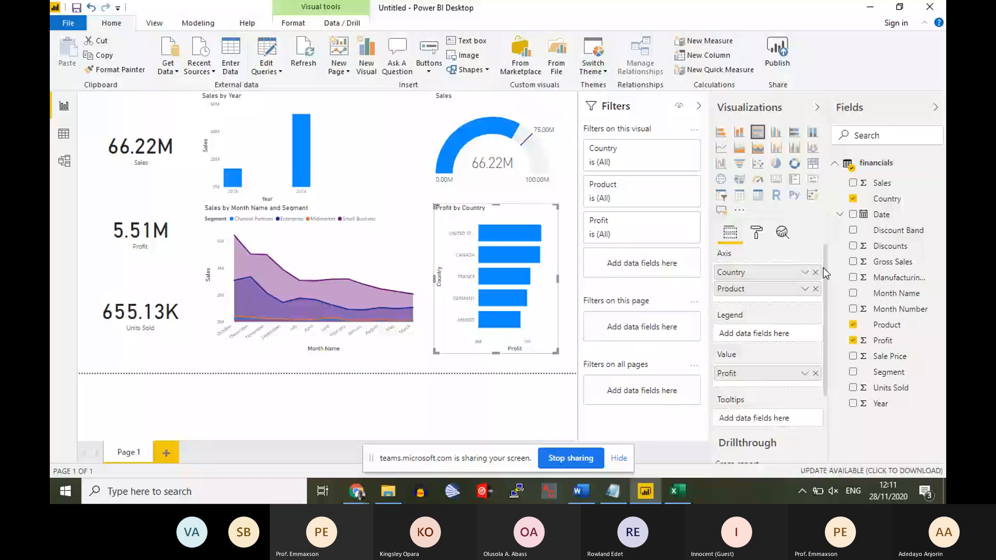
left_click(816, 273)
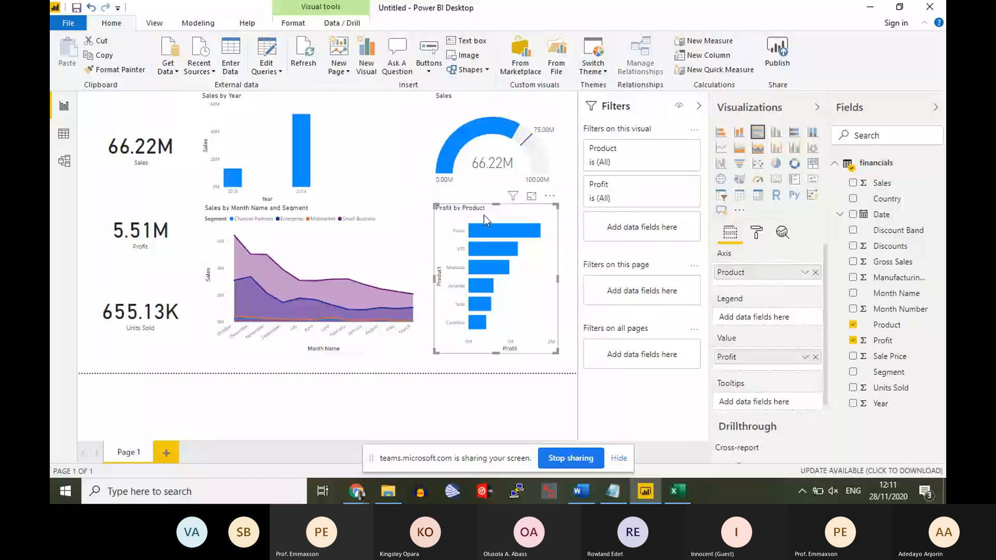
left_click(479, 353)
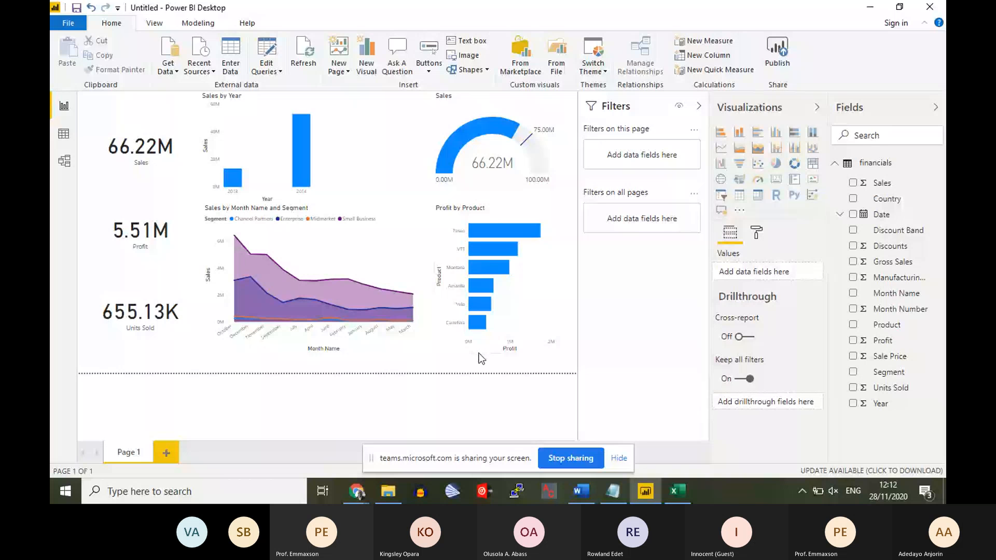
Delete the Profit by Product chart and rebuild it as a clustered bar chart with Profit as value and Product on the axis.
left_click(529, 333)
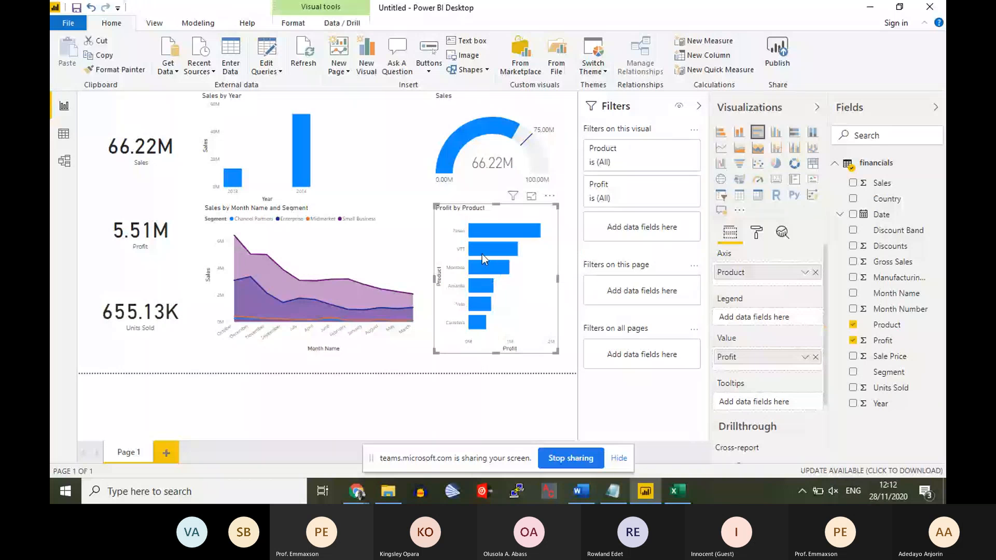
key("Delete")
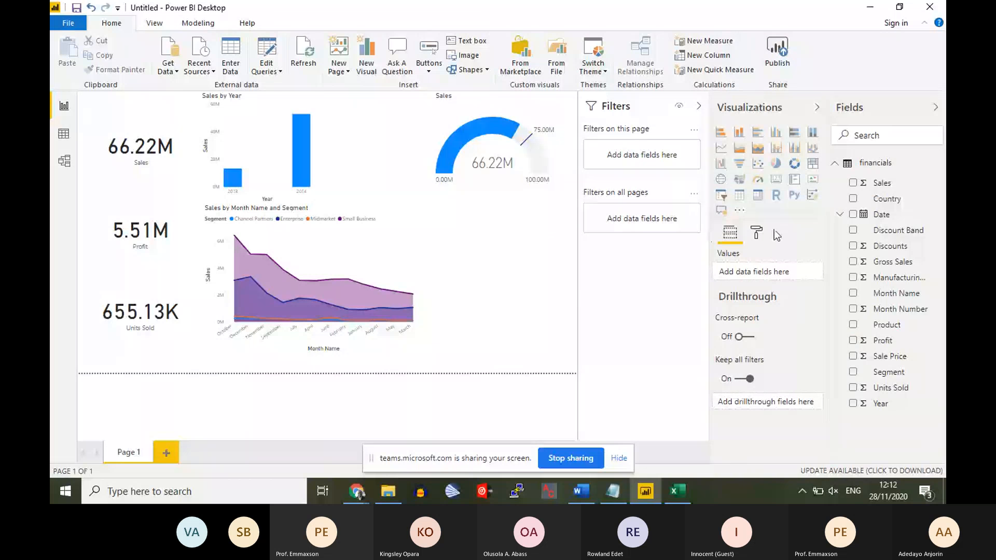
left_click(759, 135)
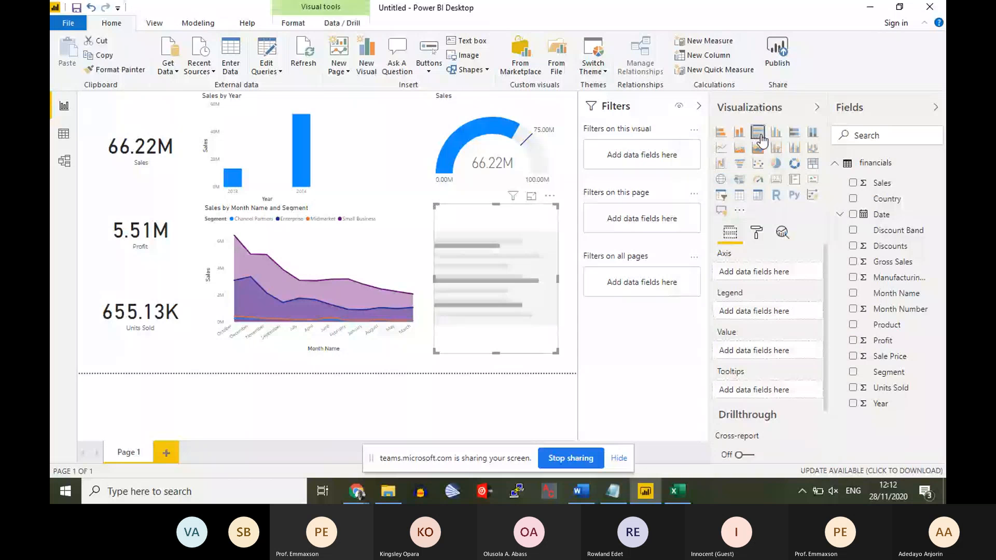
left_click(853, 340)
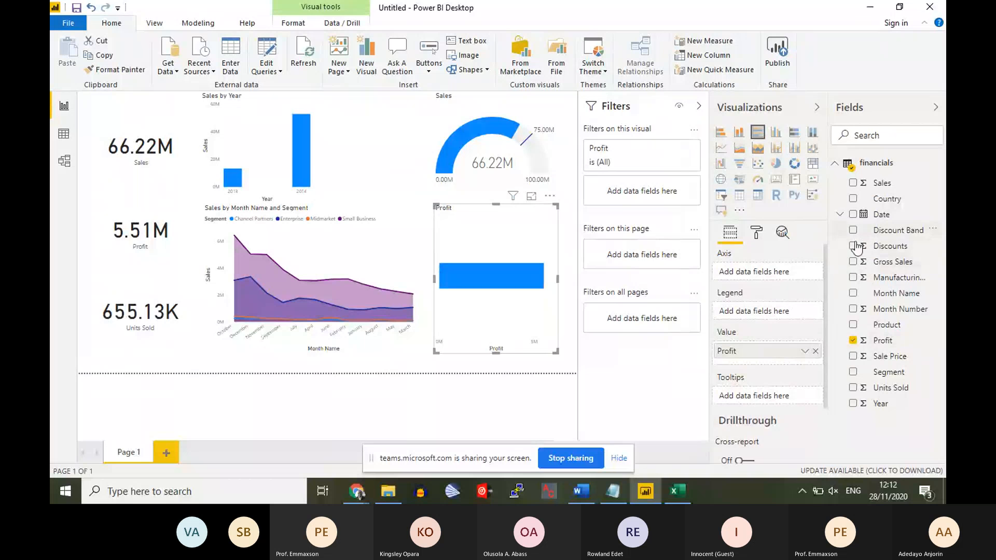
left_click(853, 324)
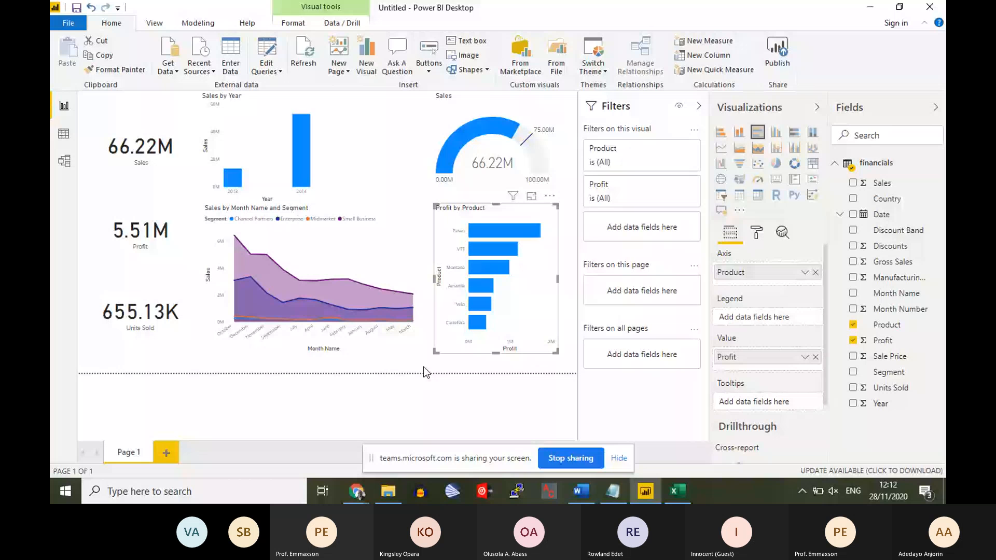
left_click(424, 365)
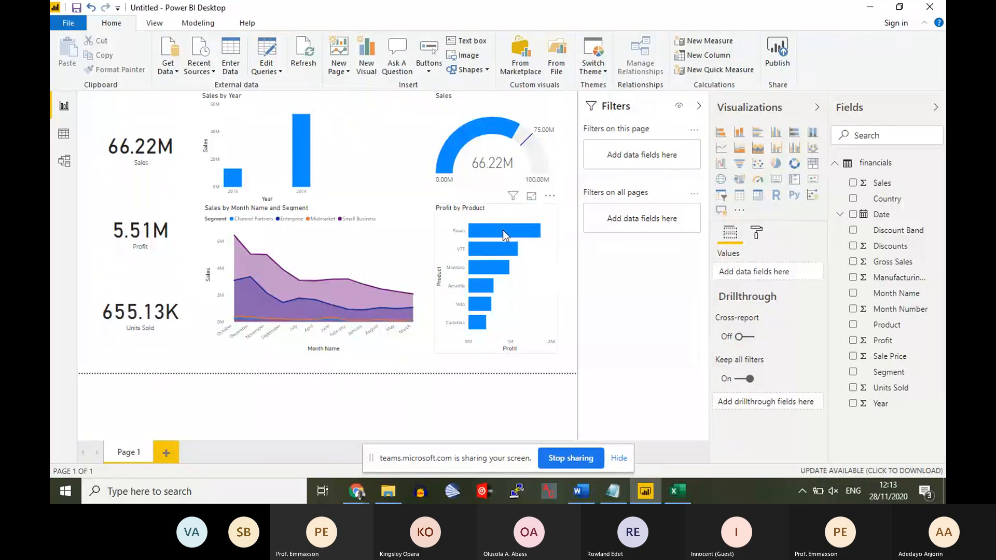
Cross-highlight the report by the Paseo bar and by the Montana bar, and clear the highlight.
mouse_move(501, 233)
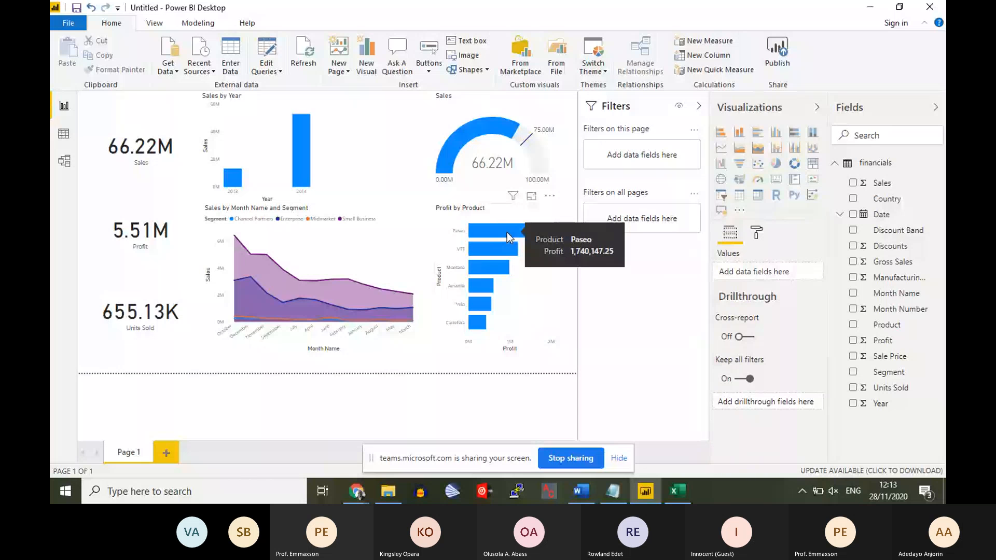
left_click(507, 233)
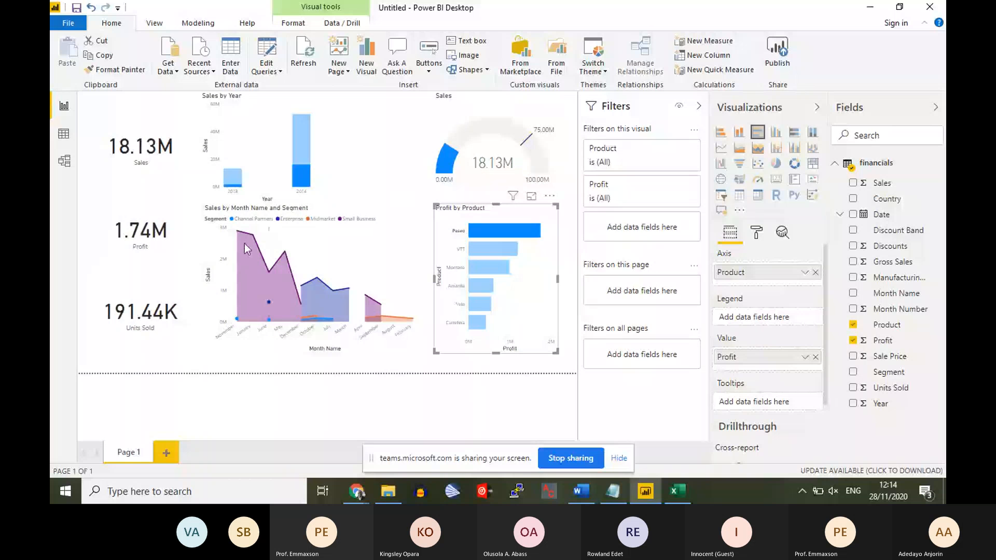
mouse_move(317, 237)
left_click(475, 270)
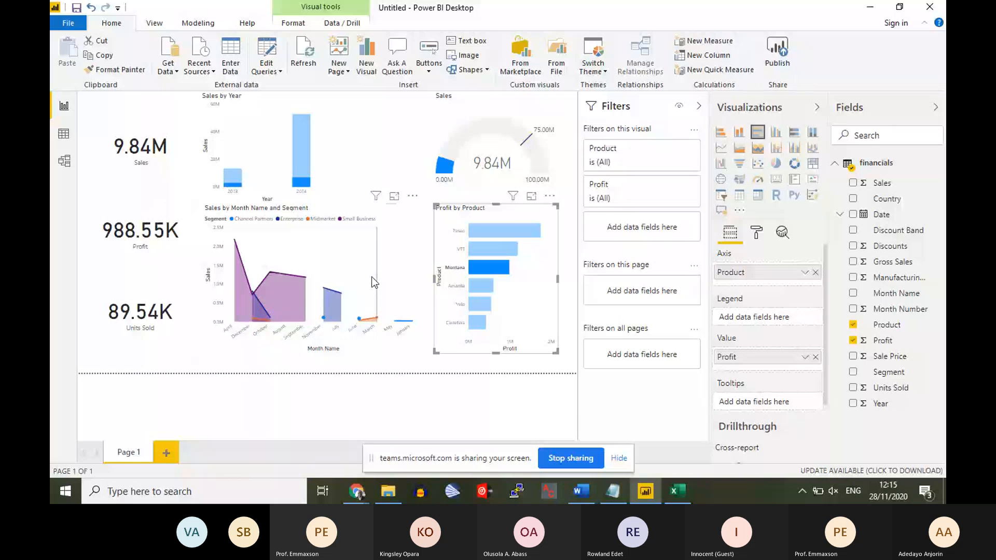
left_click(486, 268)
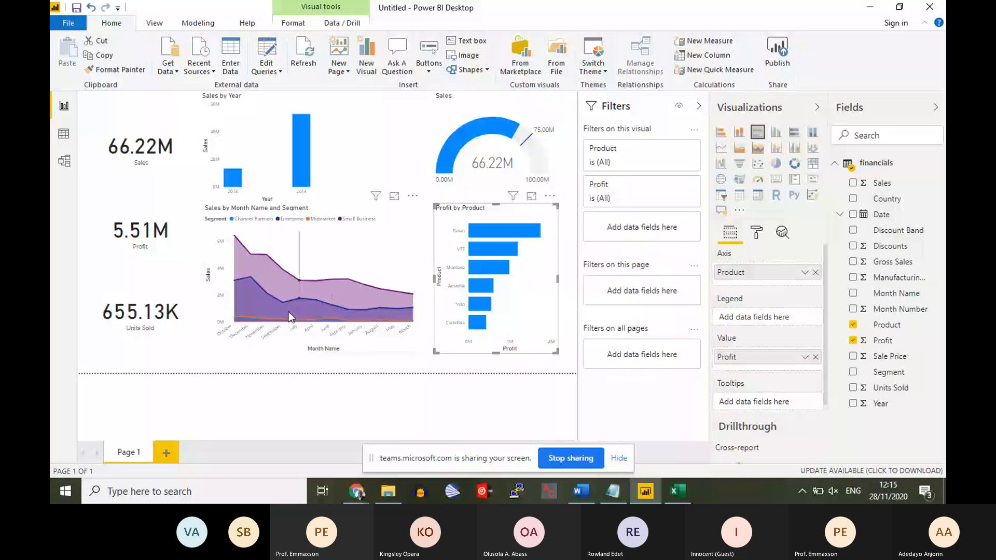
Cross-highlight the report by the Midmarket segment of the area chart and deselect the visual.
left_click(321, 220)
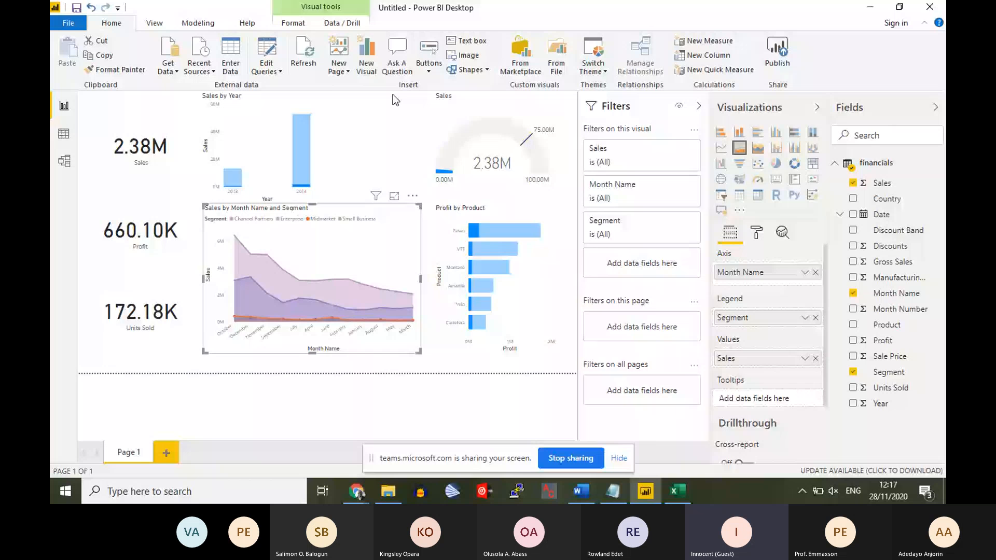
left_click(326, 154)
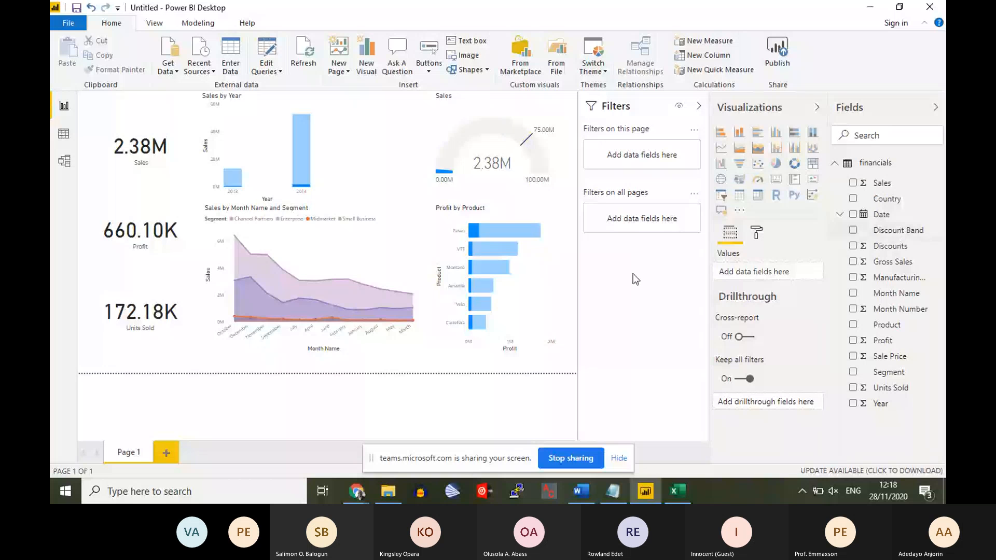
Clear the Midmarket cross-highlight from the Sales by Month Name and Segment chart and deselect the visual.
left_click(322, 227)
left_click(200, 235)
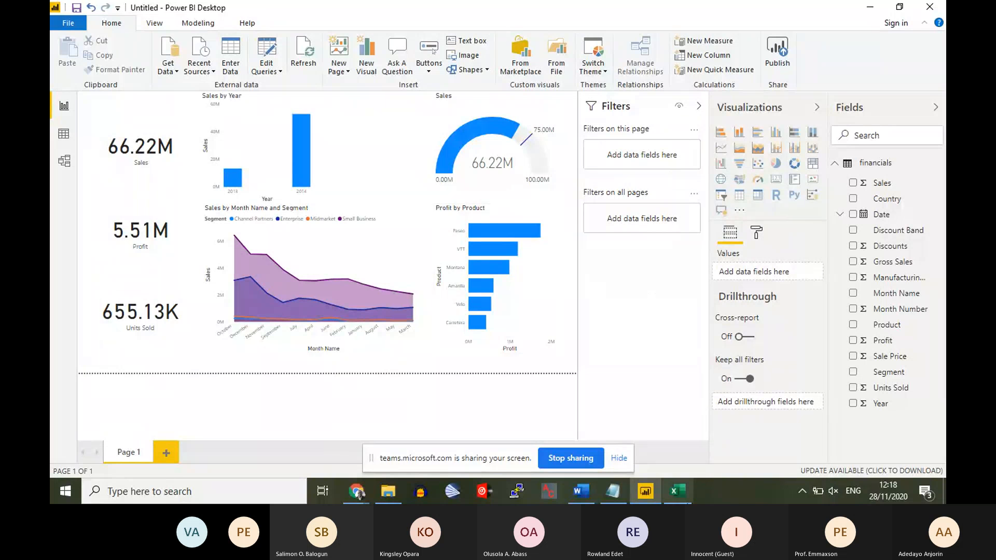
Switch to the Financial Sample workbook in Excel and examine the Gross Sales, Segment and Sales columns and the Sales filter options.
left_click(684, 502)
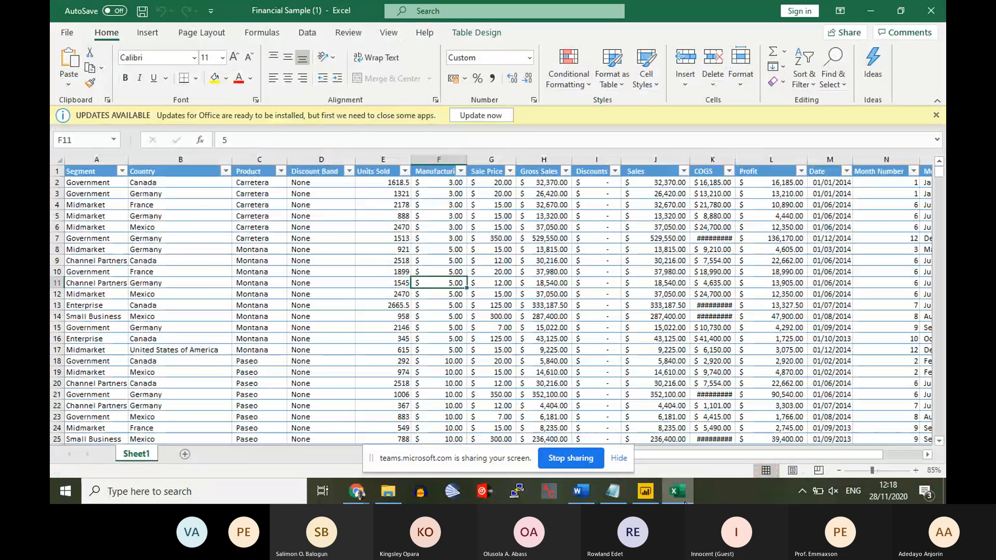
left_click(558, 204)
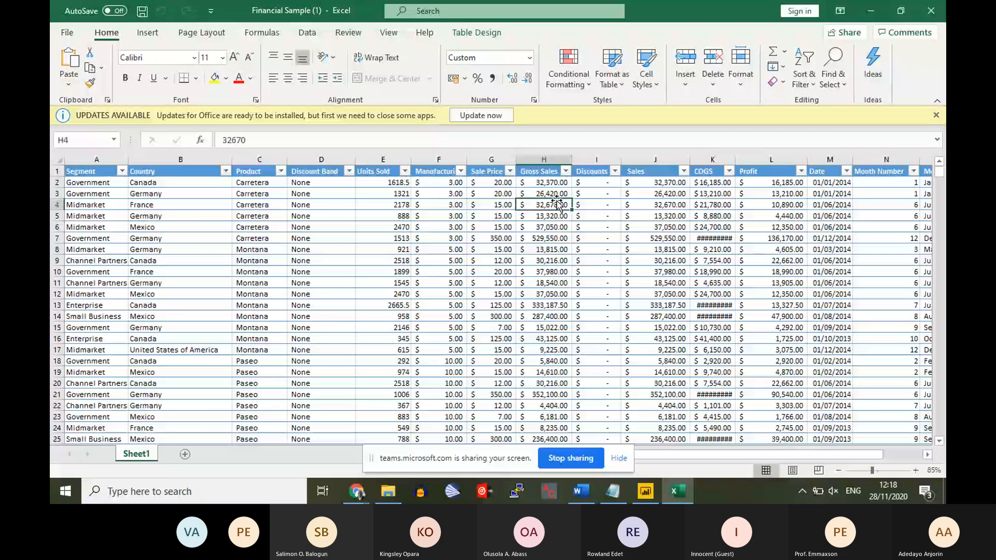
left_click(668, 186)
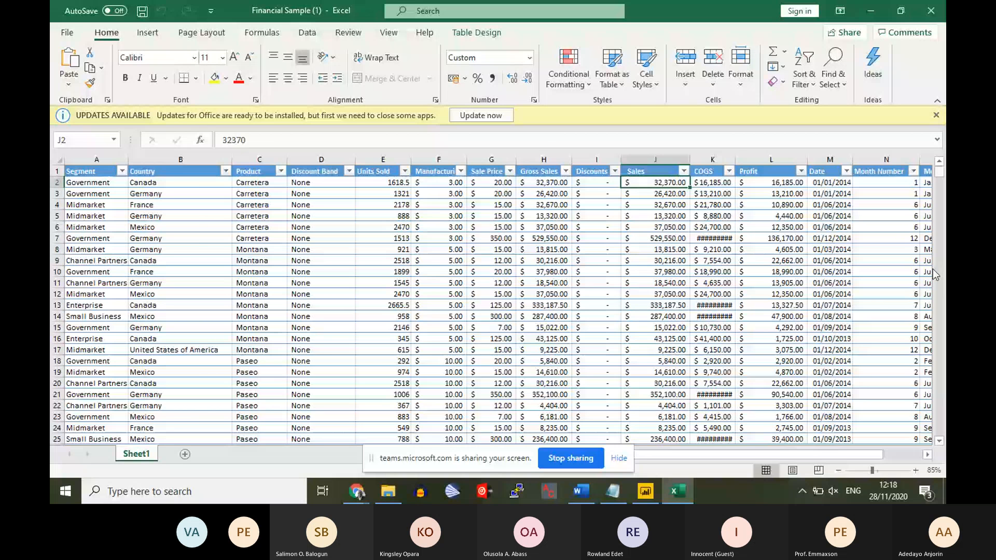
left_click(111, 206)
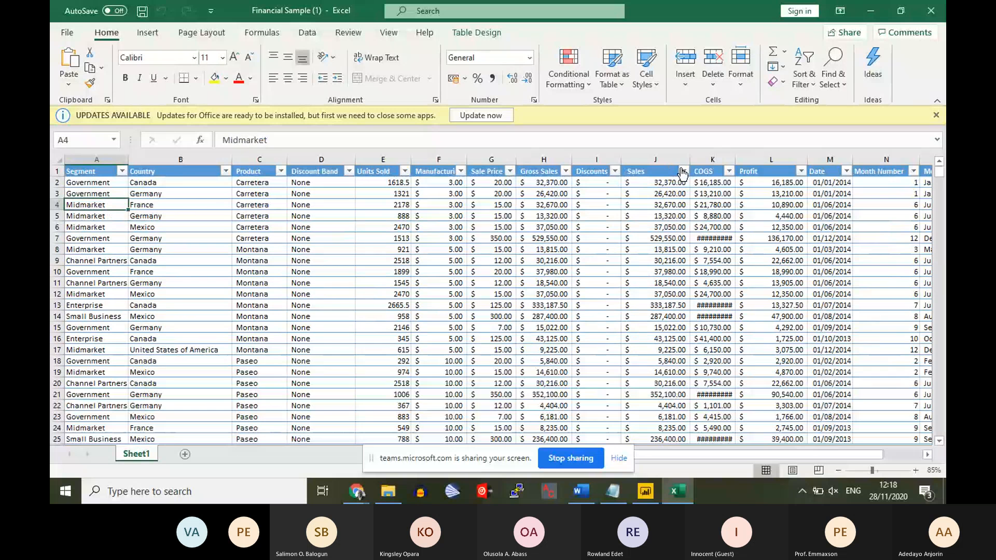
left_click(682, 171)
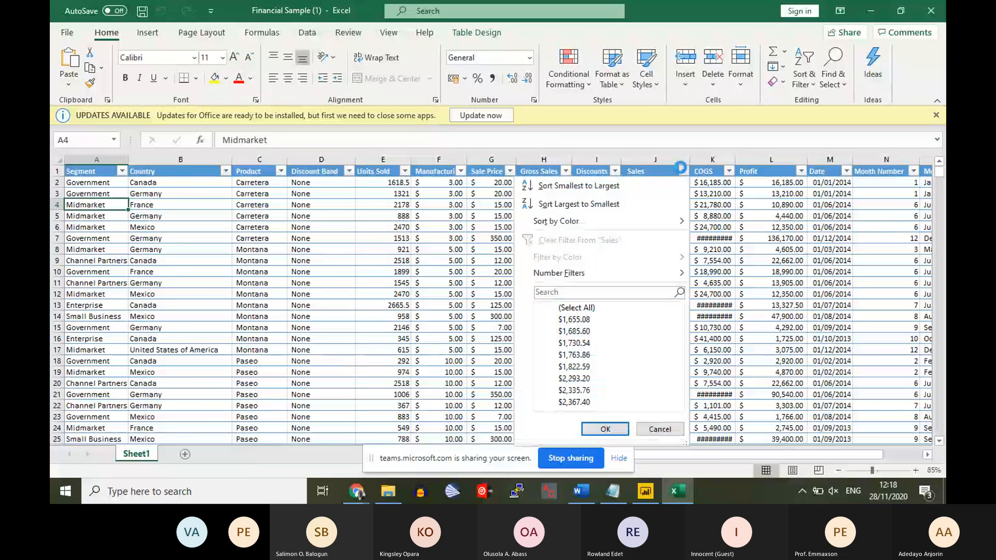
left_click(648, 193)
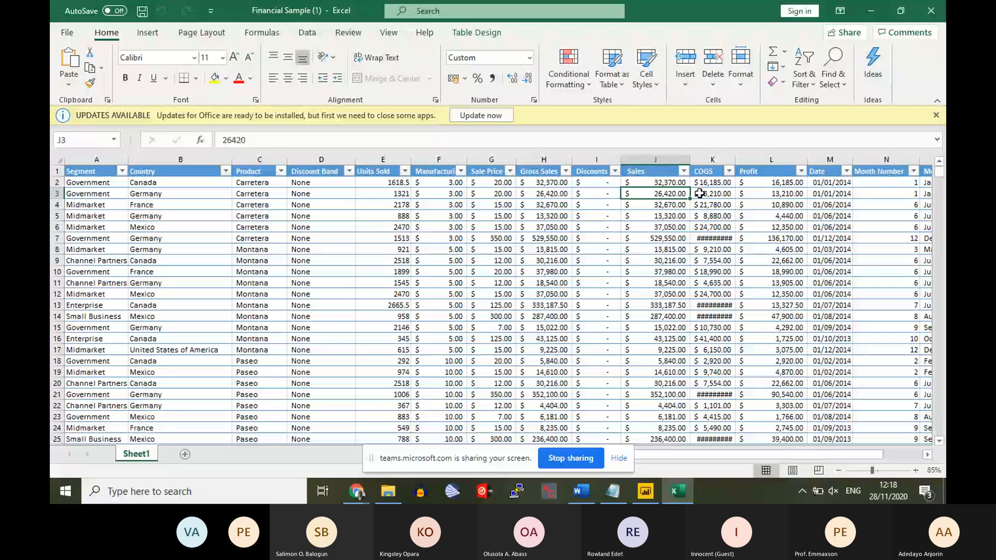
Copy the Sales value from cell J7 into cell J4, the Midmarket France row for Carretera.
key("Down")
key("Down")
key("Down")
key("Down")
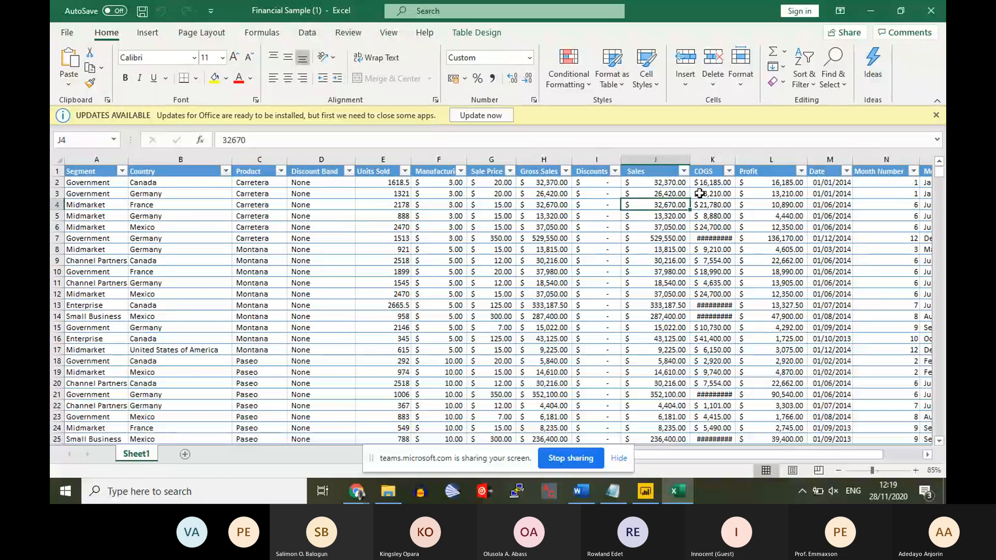
key("ctrl+c")
key("Up")
key("Up")
key("Up")
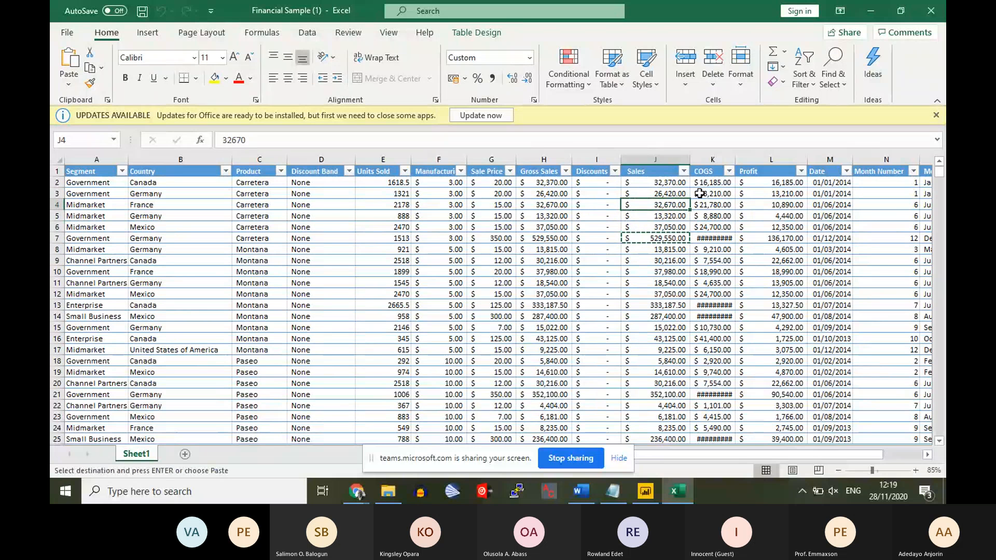
key("ctrl+v")
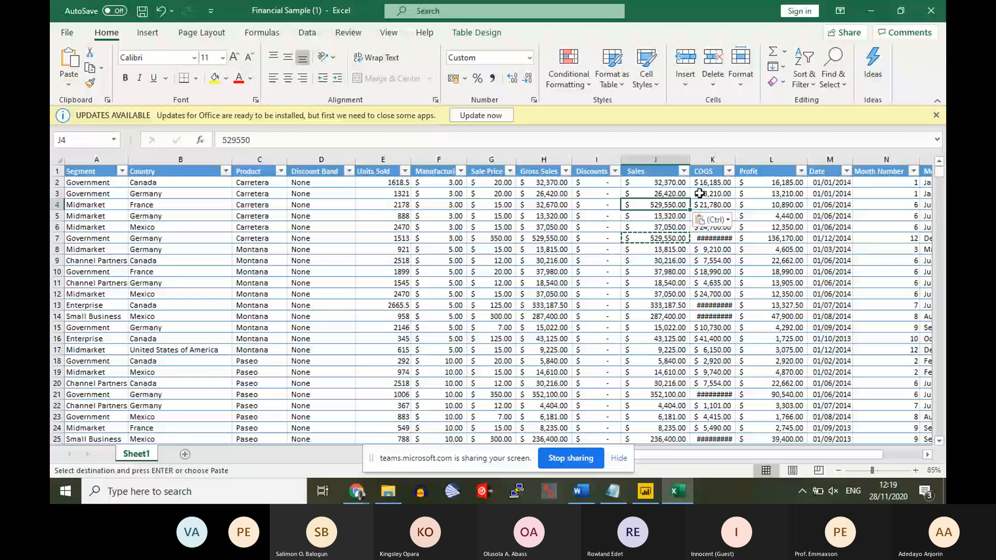
key("Escape")
Copy the Sales value from cell J21 into cell J20, the Channel Partners Canada row for Paseo.
key("Down")
key("Down")
key("Down")
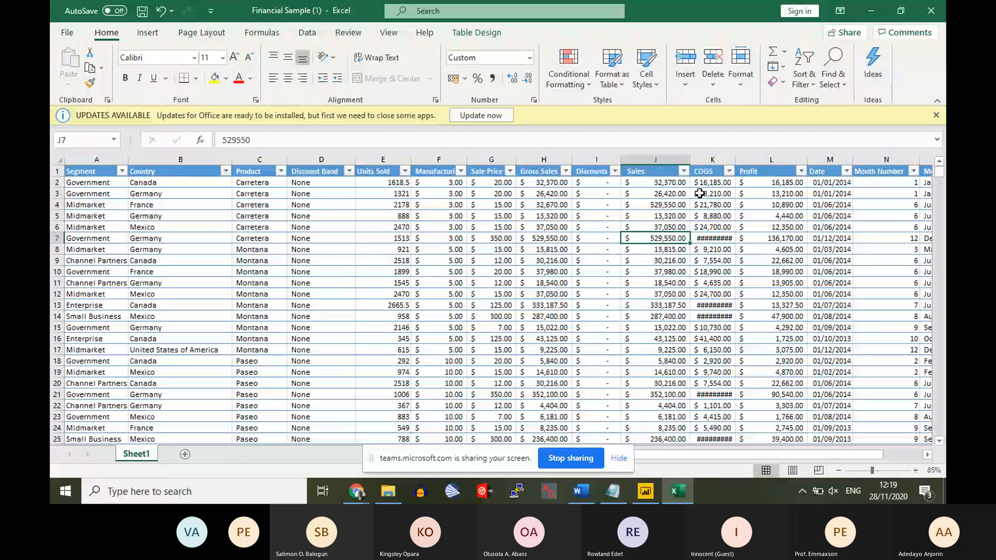
key("Up")
key("Up")
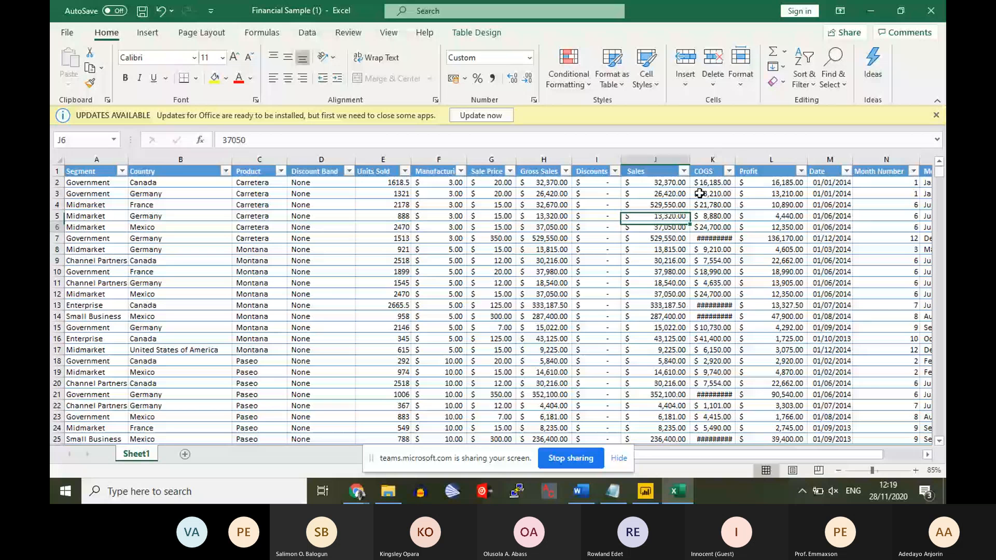
key("Down")
key("Down")
key("Down")
key("Down")
key("Down")
key("Down")
key("Down")
key("Down")
key("Down")
key("Down")
key("Down")
key("Down")
key("Down")
key("Down")
key("Down")
key("ctrl+c")
key("Up")
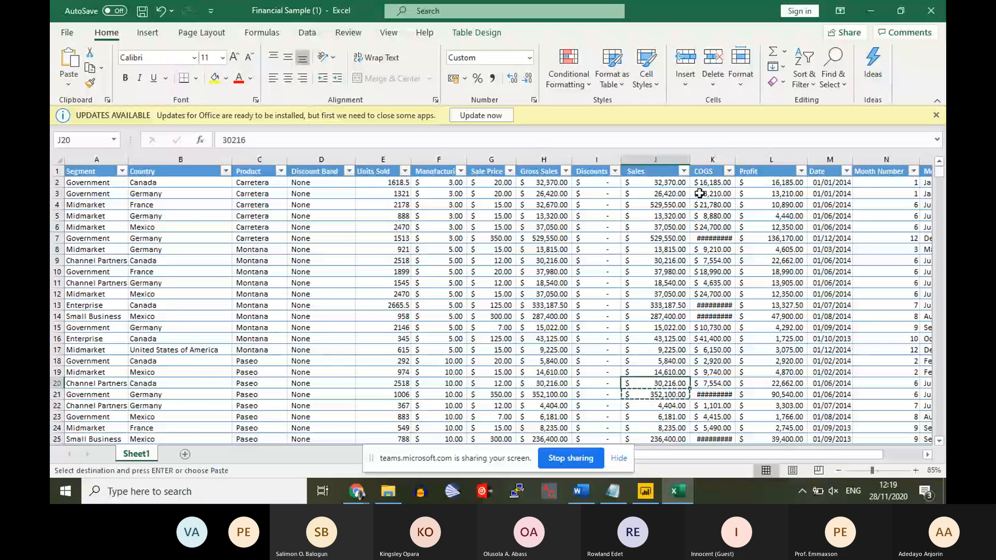
key("ctrl+v")
key("Escape")
key("Up")
key("Up")
key("Up")
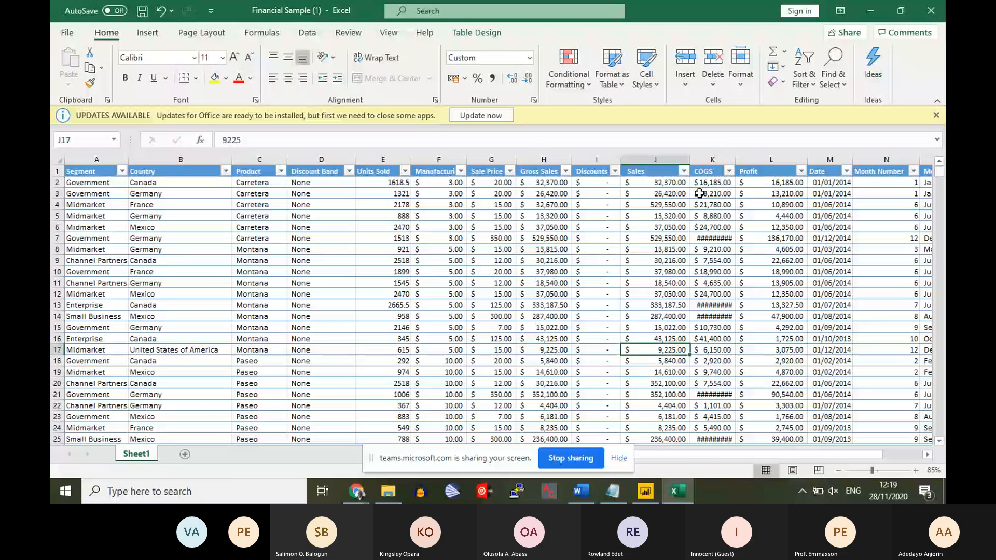
key("Up")
key("Up")
key("Up")
key("Up")
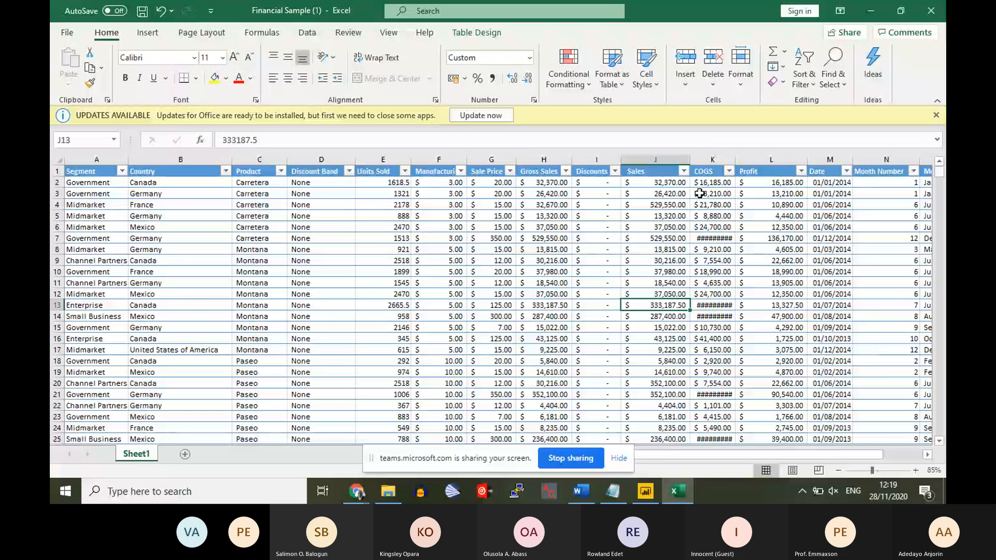
Switch back to Power BI Desktop and refresh the report's financials data.
key("alt+Tab")
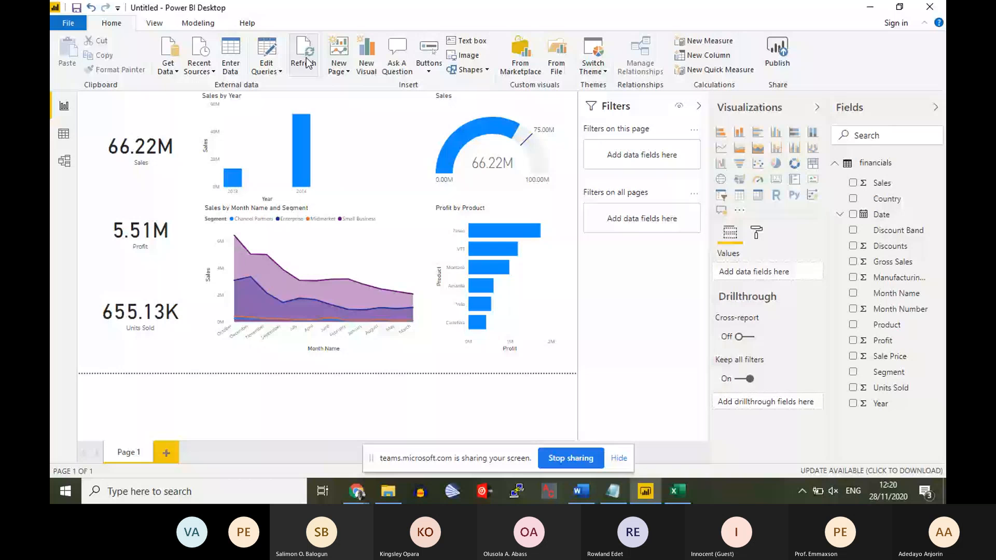
left_click(308, 63)
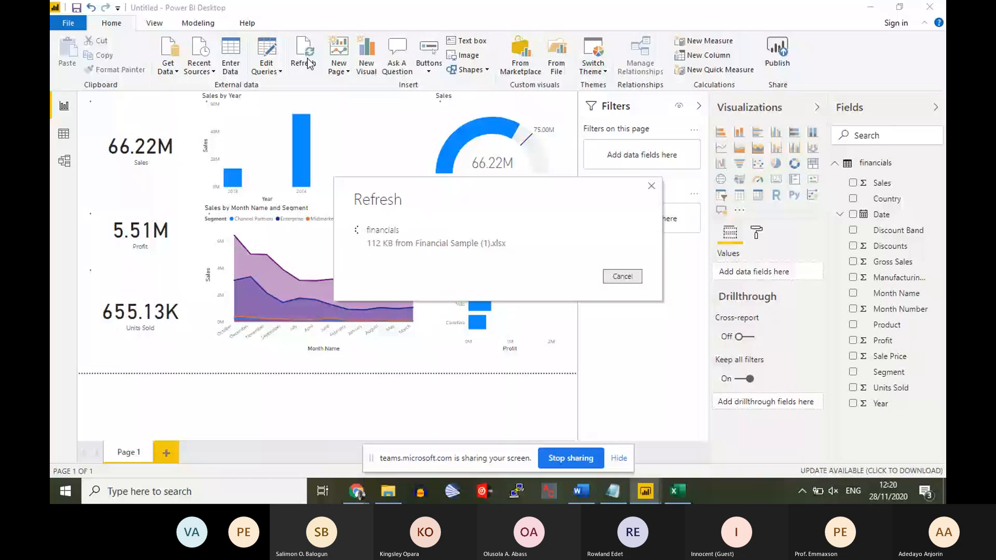
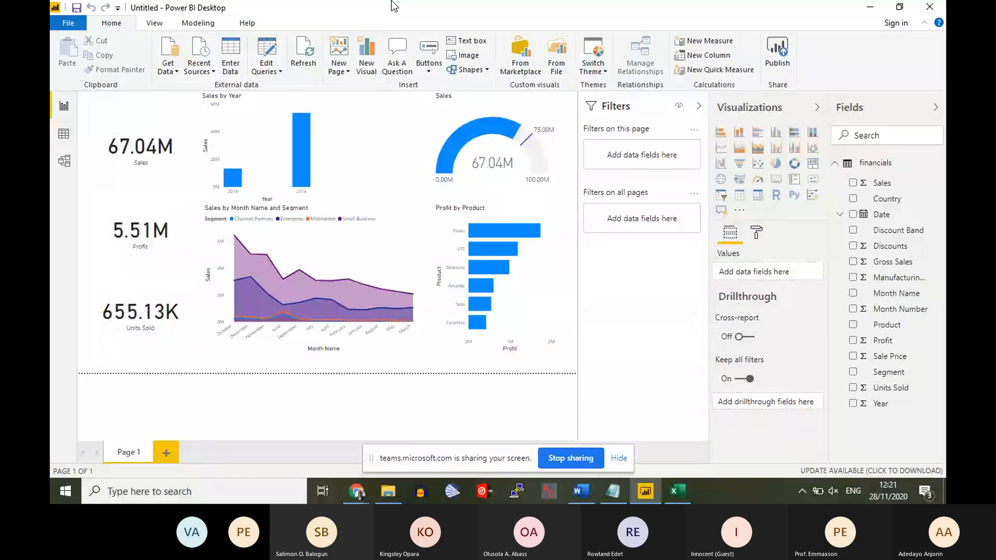
left_click(69, 24)
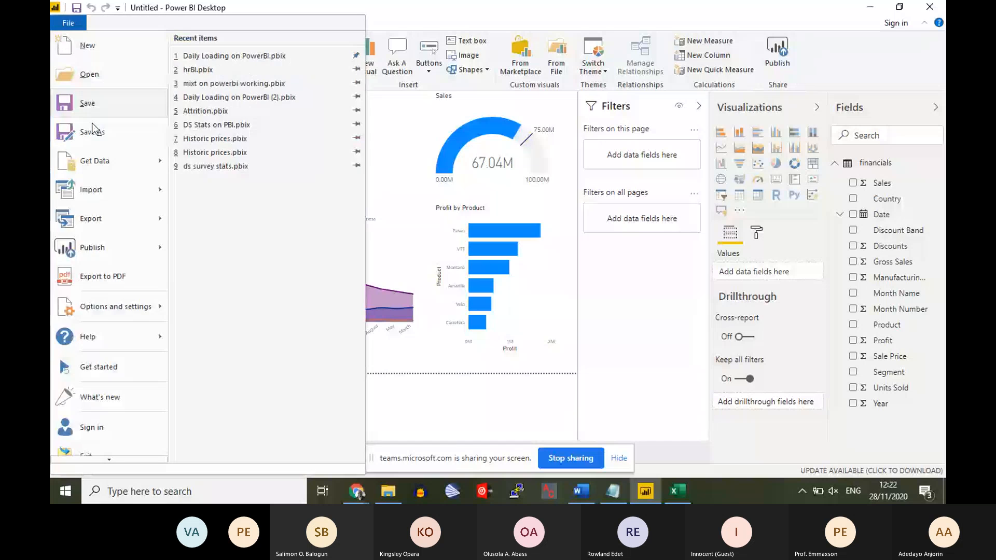
left_click(460, 10)
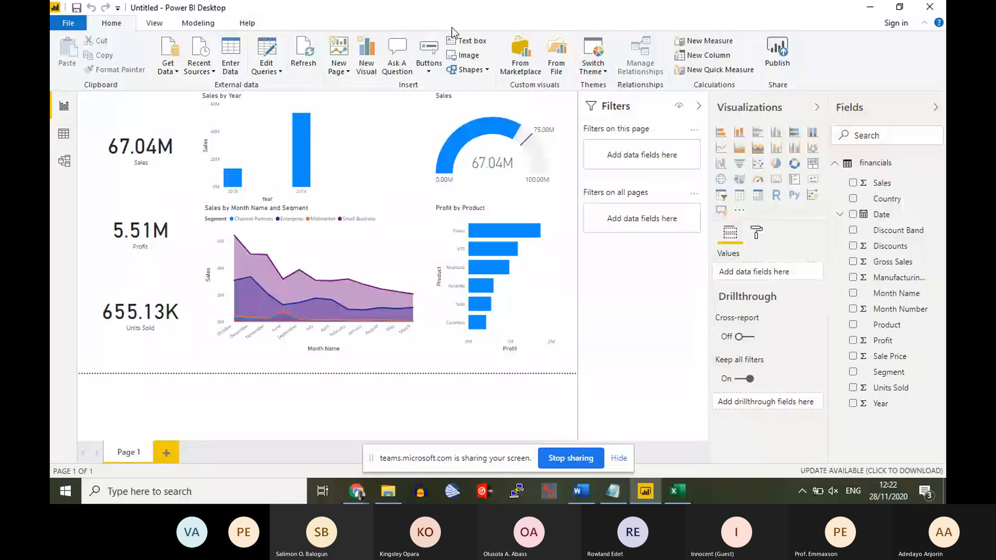
left_click(68, 23)
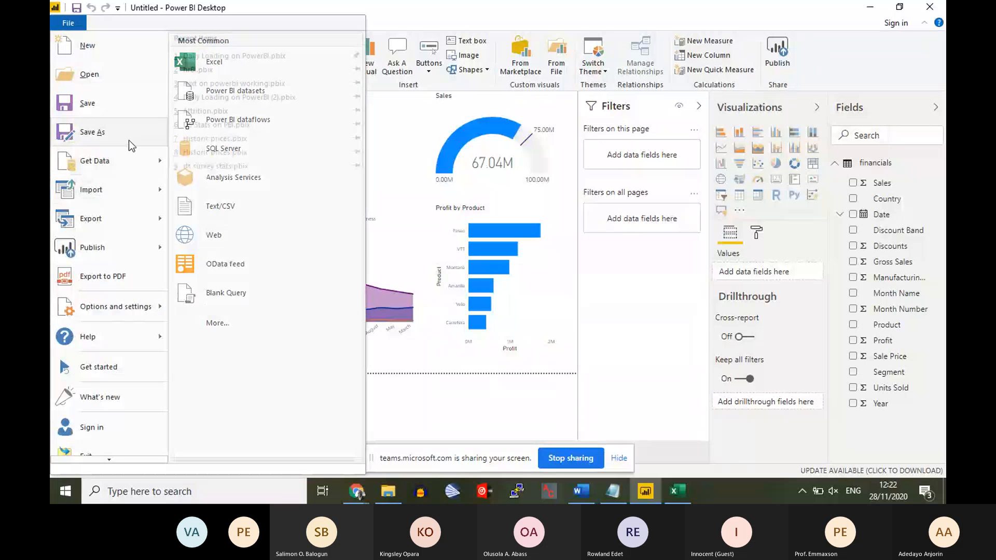
left_click(542, 15)
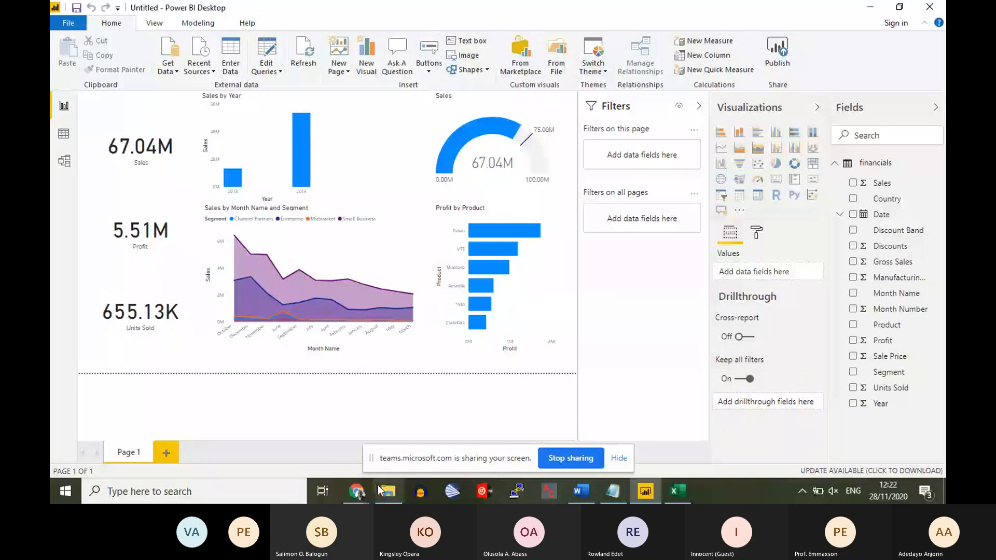
Switch to the training web page in Chrome, open the training plan in a new tab beside it and view that document.
left_click(366, 493)
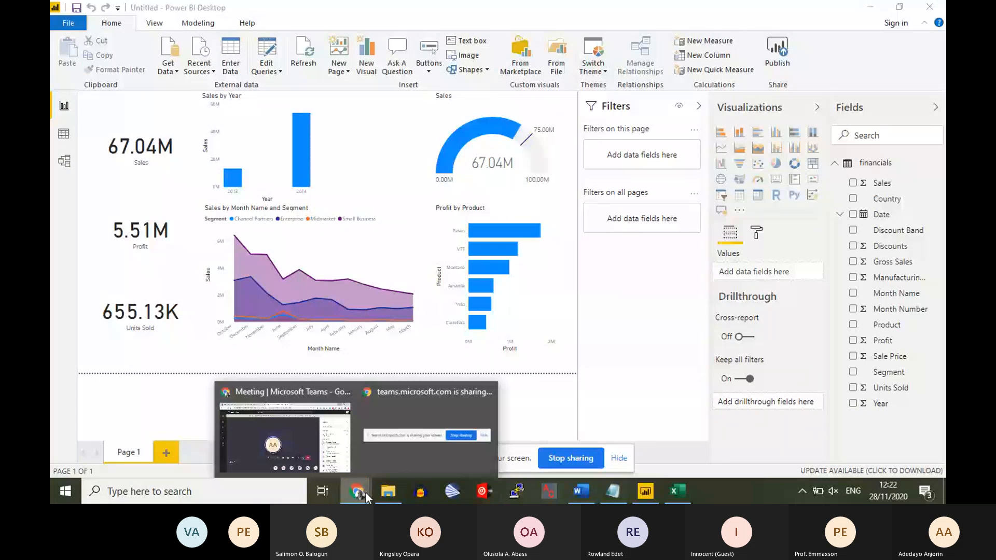
left_click(307, 429)
left_click(255, 10)
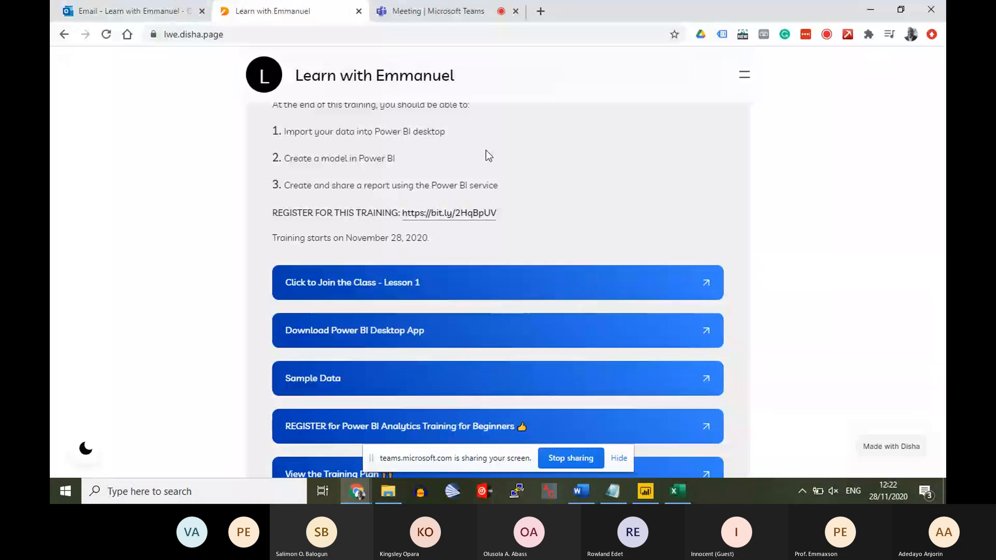
scroll(794, 236, "down", 2)
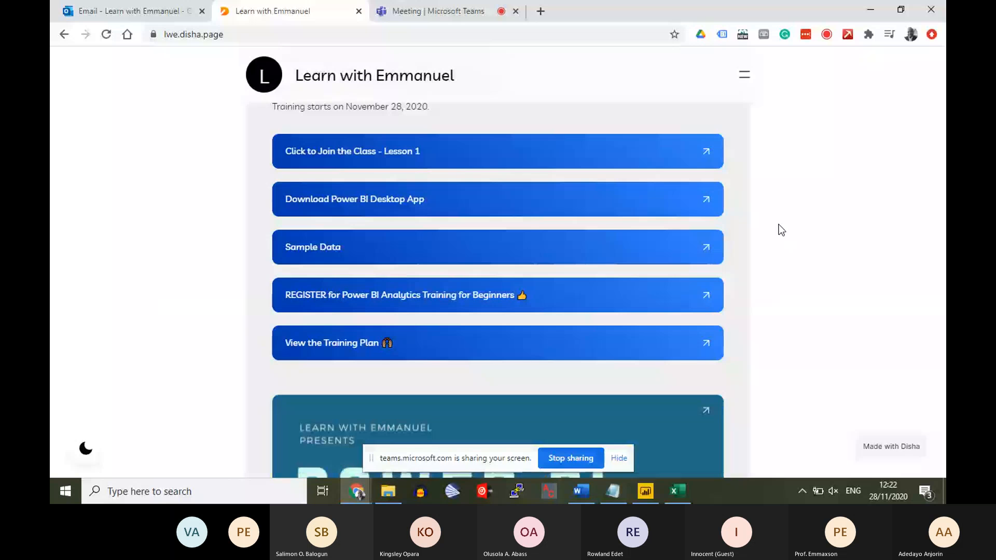
middle_click(397, 353)
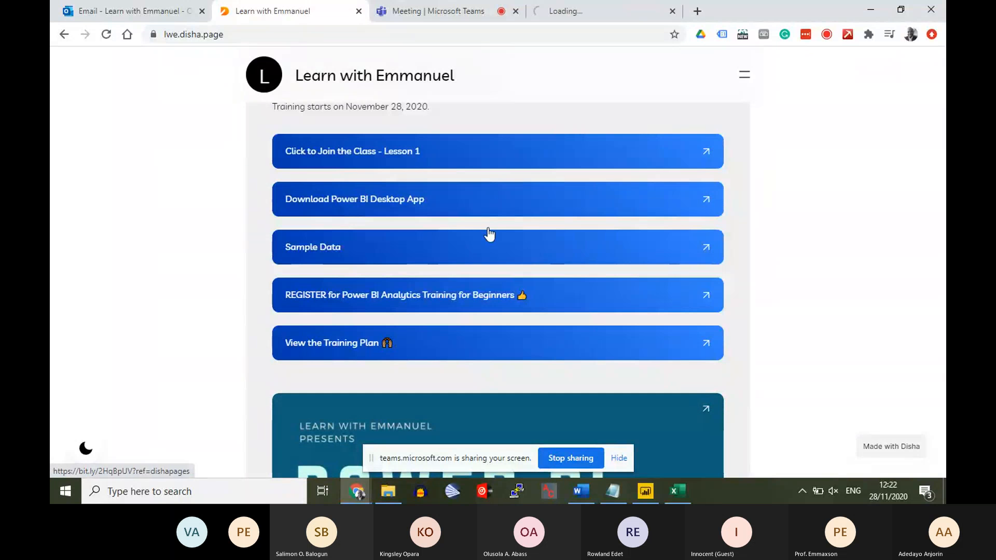
left_click_drag(601, 5, 434, 6)
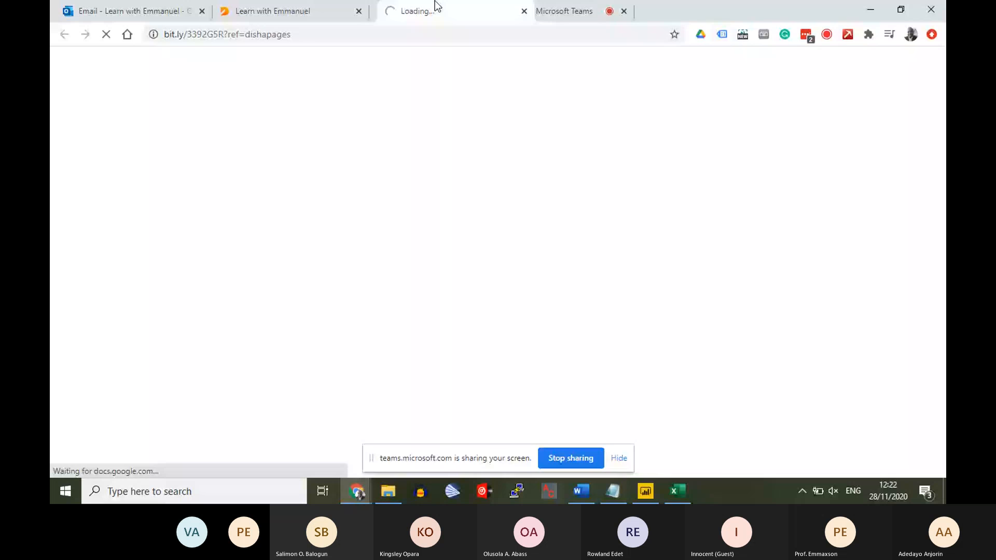
left_click(322, 5)
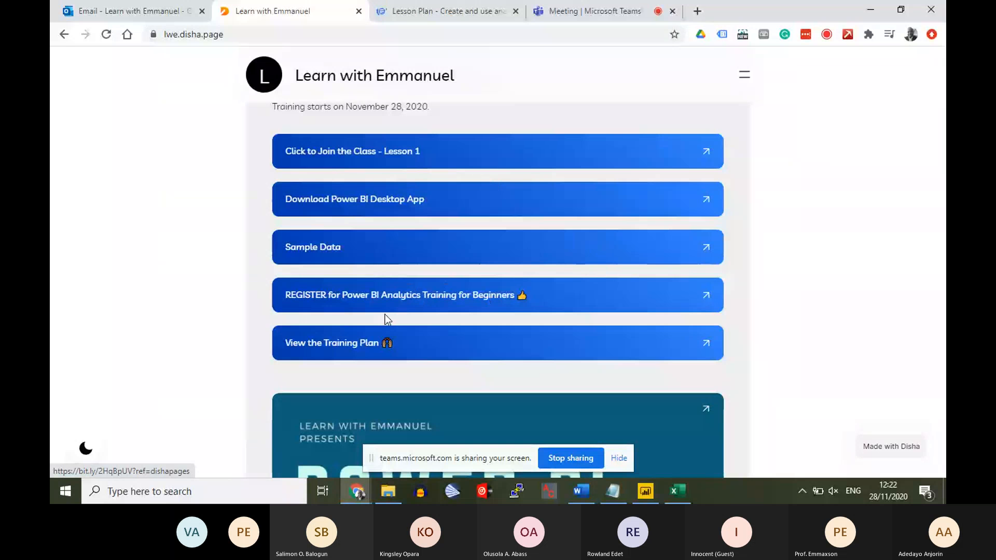
left_click(451, 4)
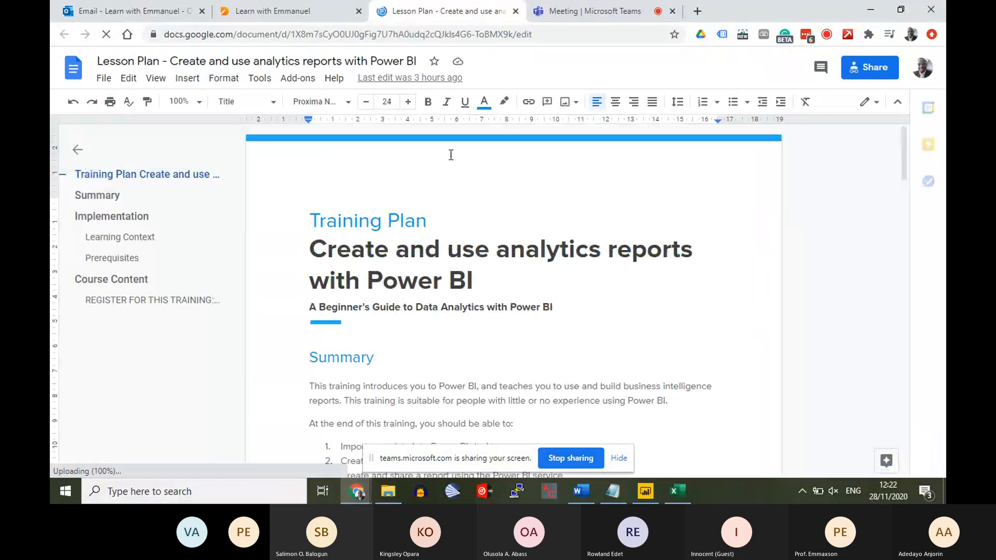
Go to the training plan's Course Content section and examine the introductory topics under Get Started Building with Power BI.
scroll(423, 238, "down", 3)
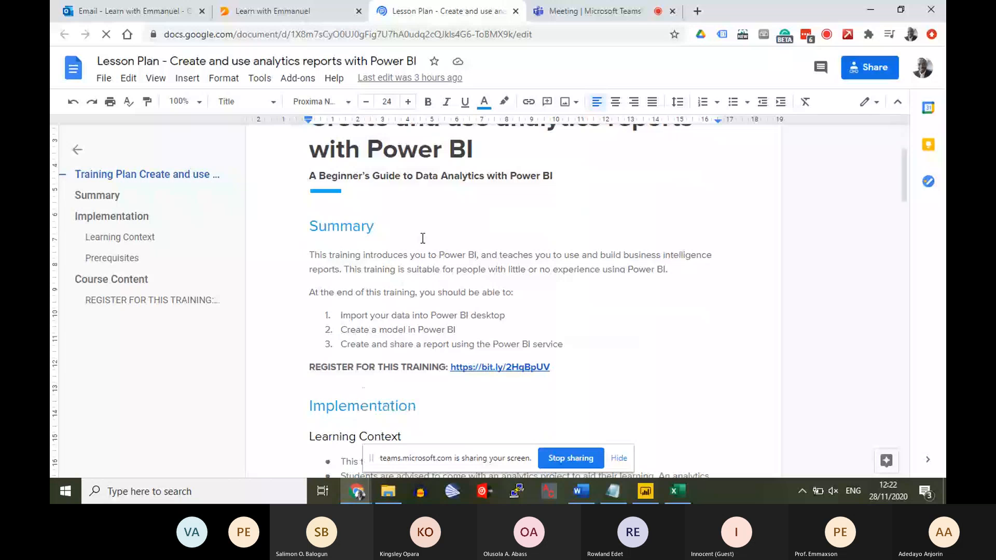
scroll(410, 250, "down", 8)
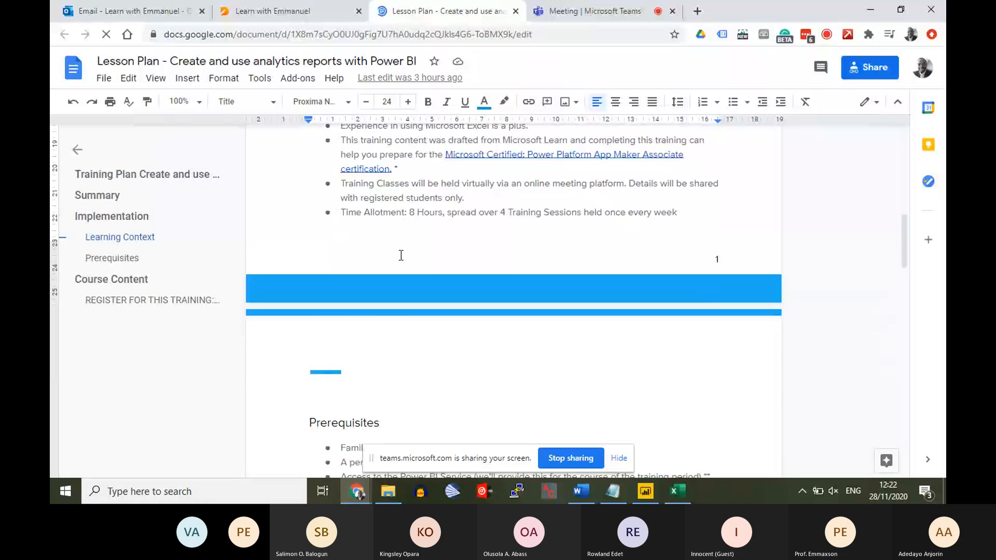
scroll(398, 260, "down", 1)
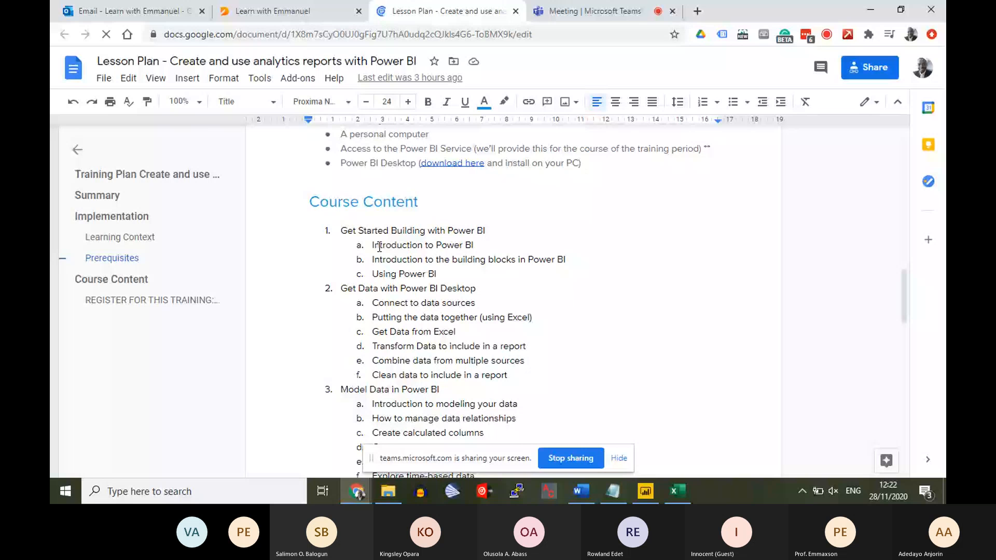
left_click_drag(380, 246, 448, 247)
left_click_drag(393, 260, 507, 260)
left_click(378, 305)
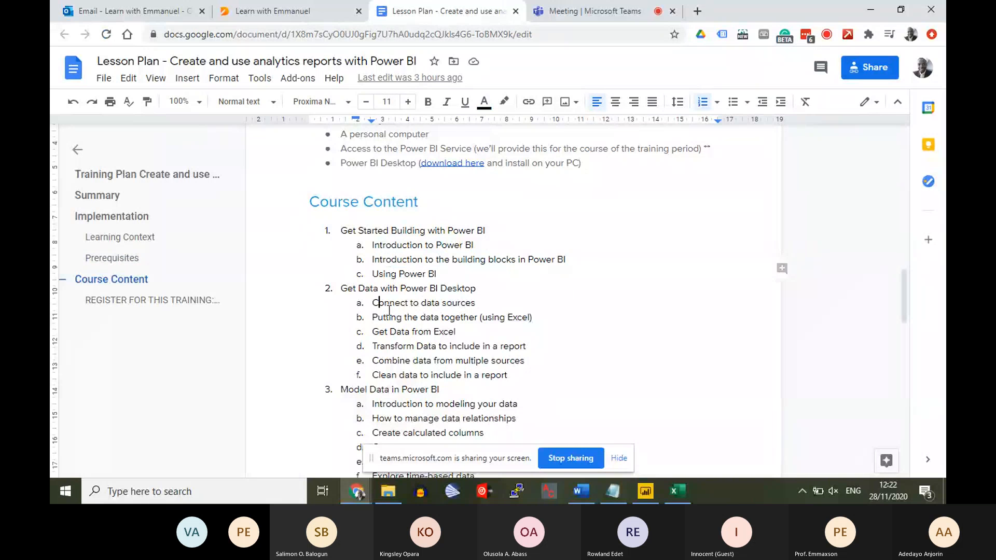
Highlight the course topics from "Combine data from multiple sources" through "Explore time-based data".
left_click_drag(389, 310, 437, 358)
left_click(400, 360)
left_click_drag(374, 360, 483, 379)
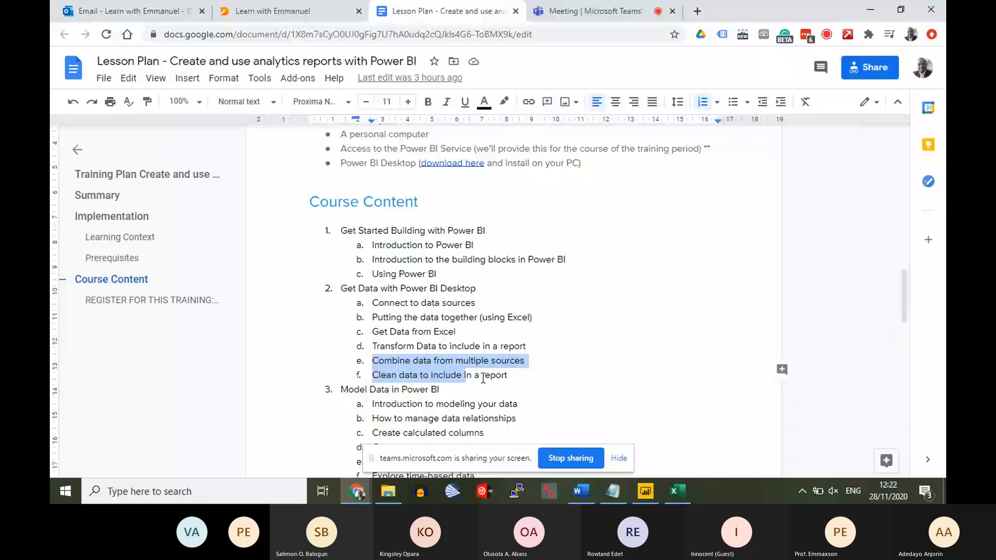
left_click(466, 372)
scroll(494, 377, "down", 3)
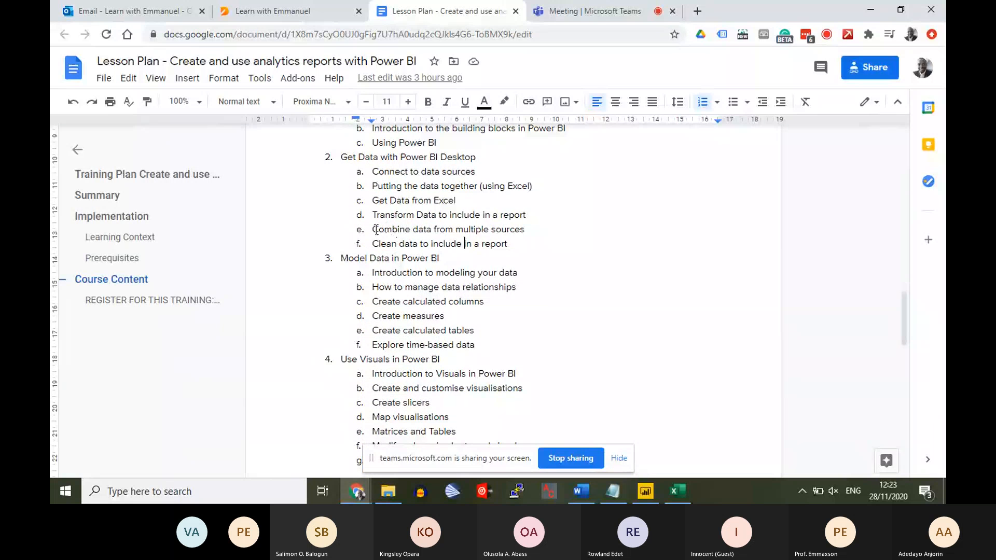
left_click_drag(372, 229, 480, 348)
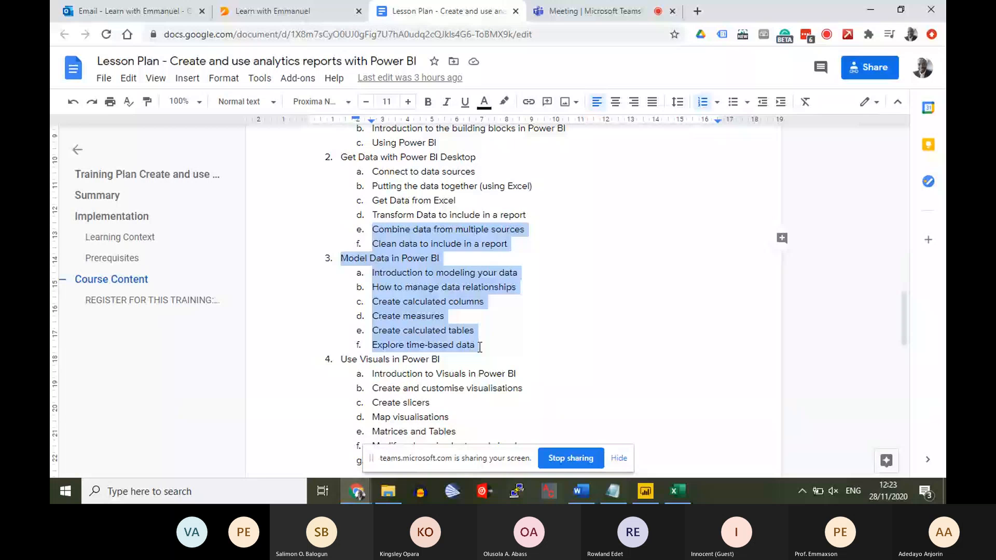
Enlarge the page and examine the rest of the course outline through Publish and Share in Power BI.
key("ctrl+plus")
scroll(536, 209, "down", 4)
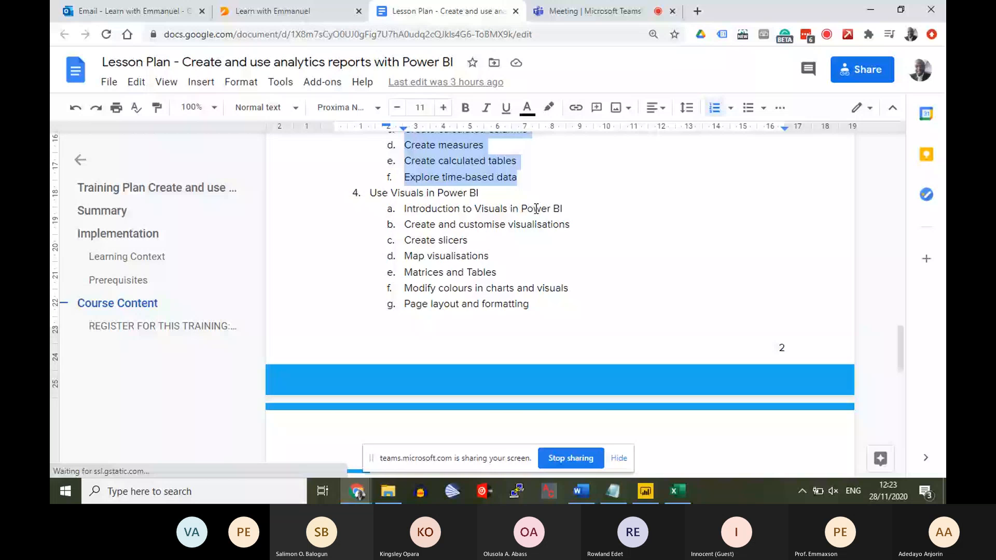
scroll(536, 209, "down", 4)
scroll(469, 279, "down", 4)
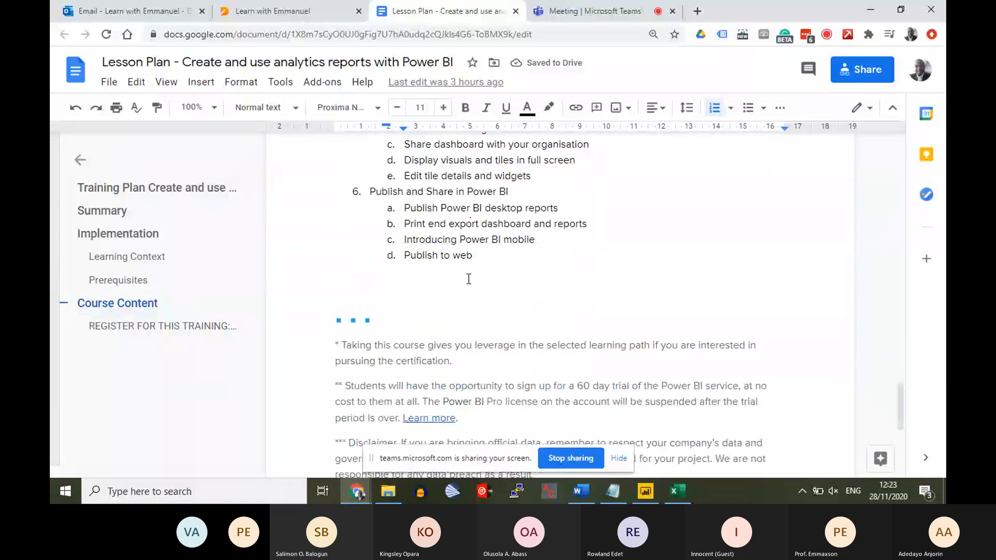
Review the earlier course outline again, covering the sections from Get Started Building with Power BI to Use Visuals in Power BI.
scroll(468, 278, "up", 9)
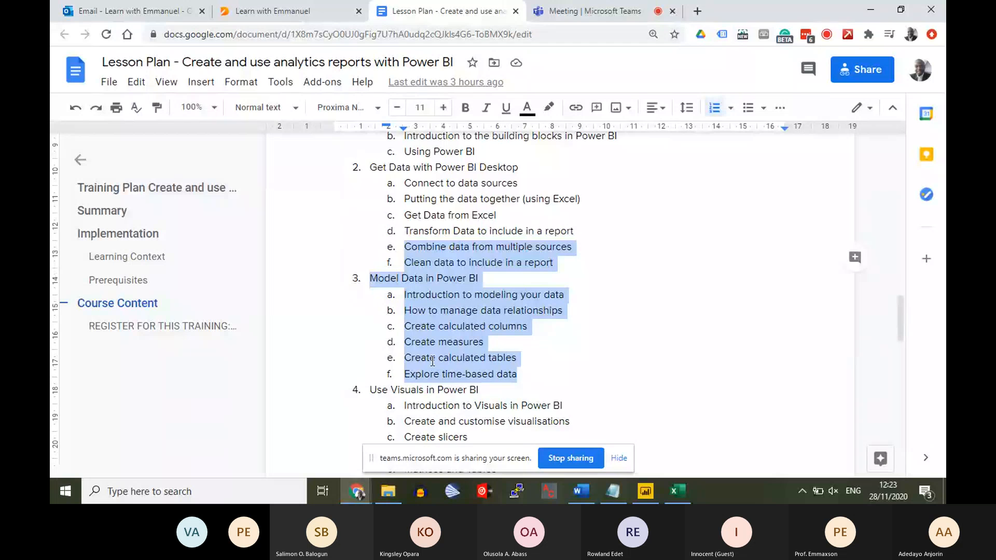
scroll(431, 357, "down", 1)
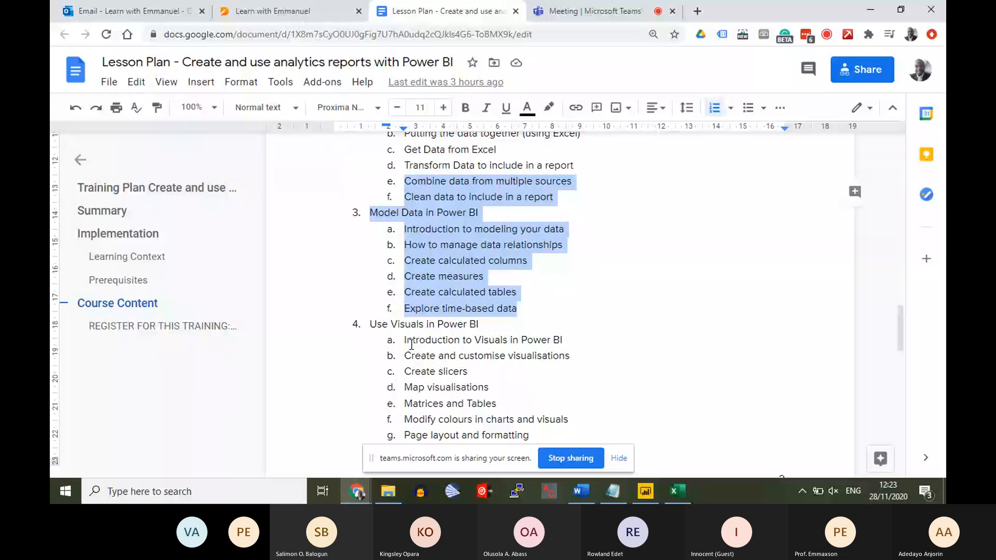
scroll(412, 344, "down", 2)
scroll(408, 355, "up", 2)
scroll(411, 344, "up", 1)
scroll(411, 344, "up", 5)
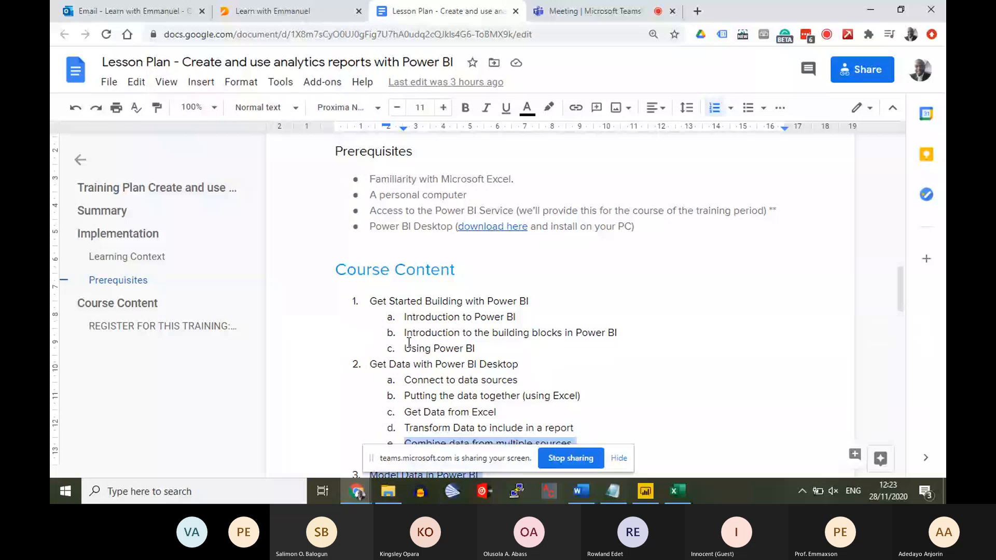
scroll(406, 352, "down", 2)
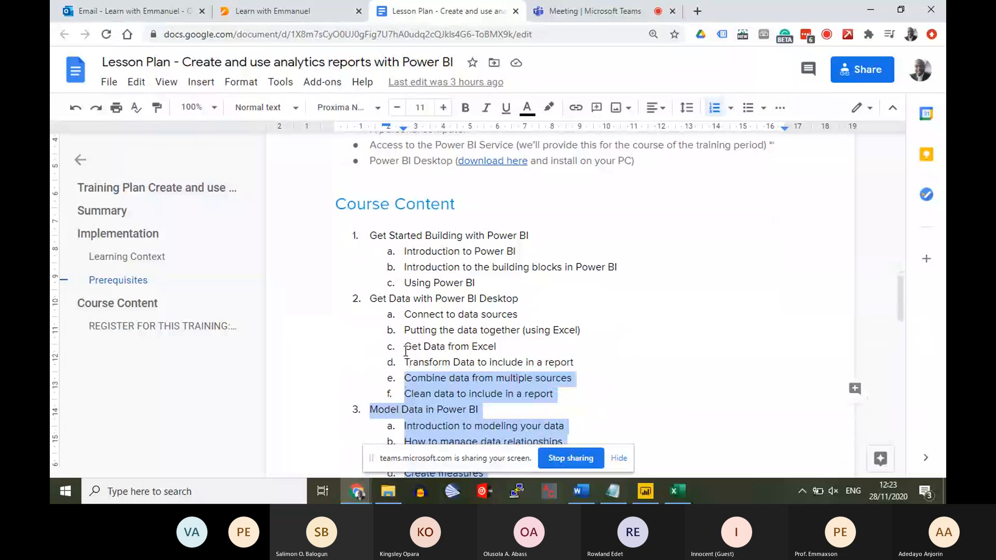
scroll(407, 352, "down", 3)
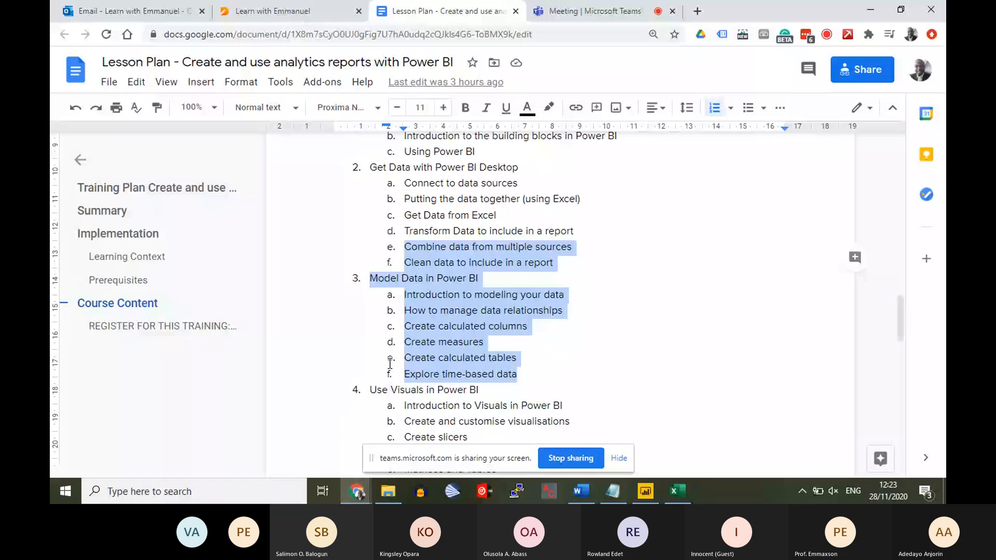